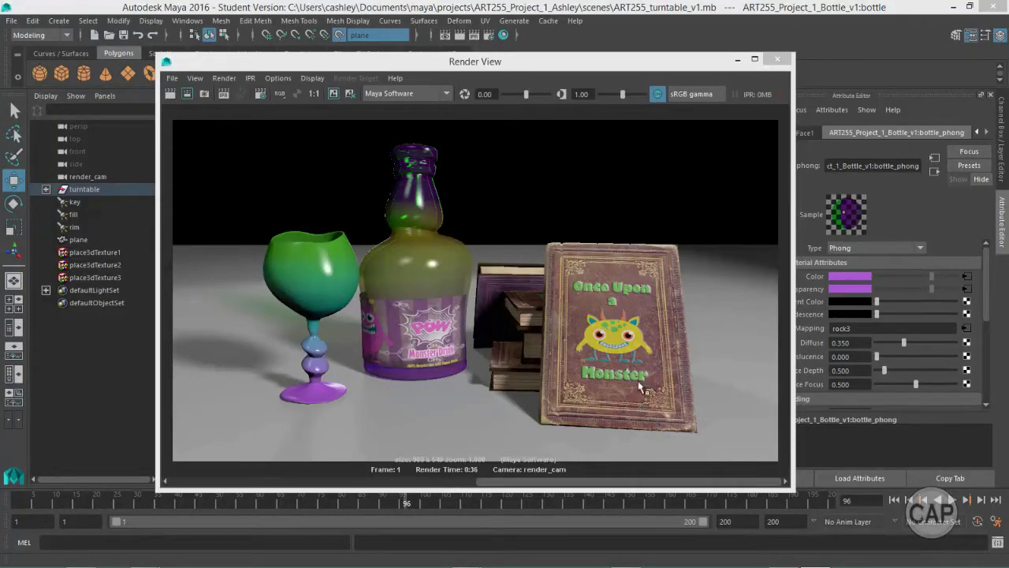
# Step: Drag the frame 1 Render View window to the bottom of the screen, uncovering the viewport
pyautogui.moveTo(614, 70); pyautogui.dragTo(616, 58)
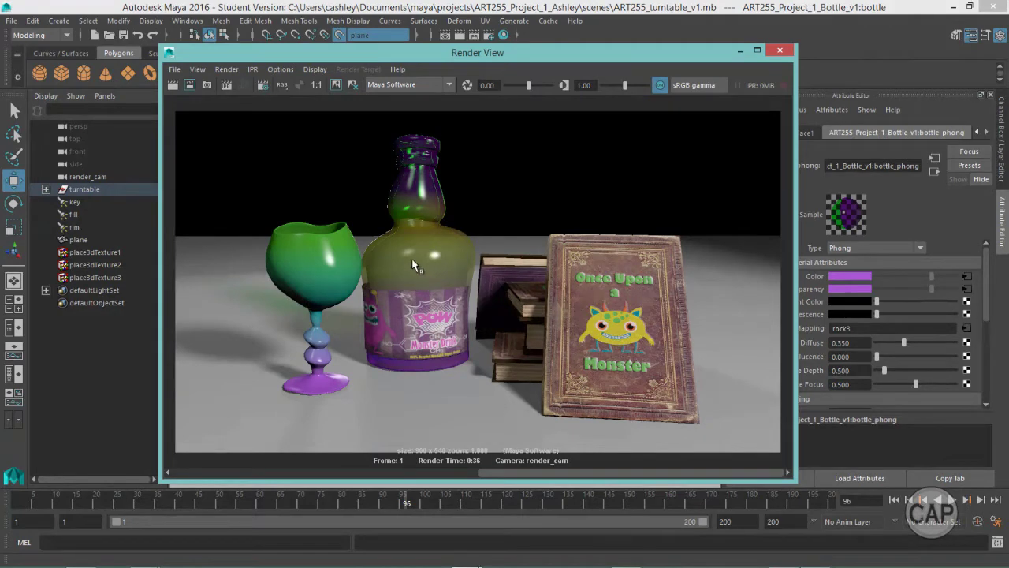
pyautogui.moveTo(538, 52); pyautogui.dragTo(517, 529)
# Step: Scrub the turntable time slider to frame 94
pyautogui.click(323, 502)
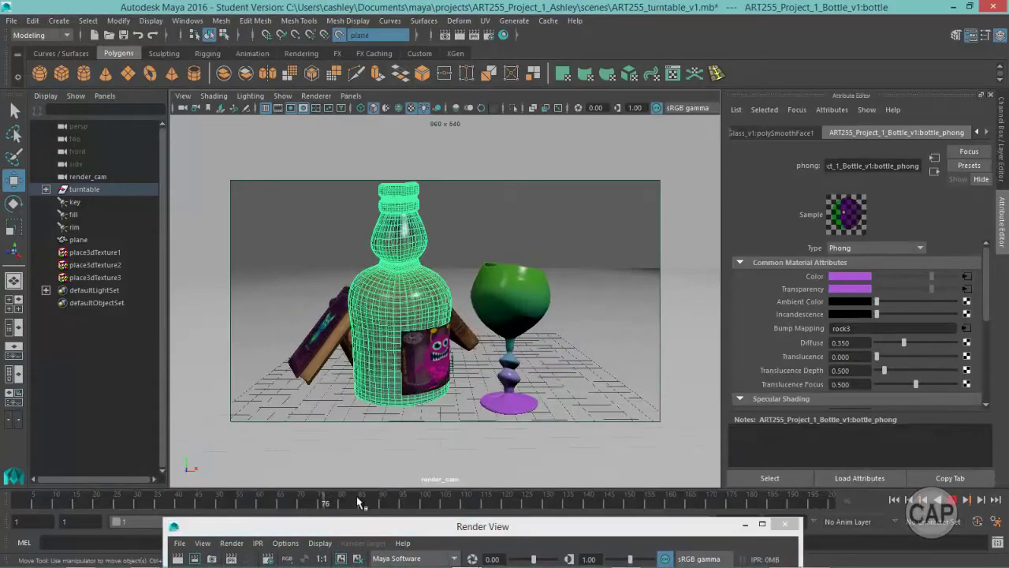
pyautogui.moveTo(358, 502); pyautogui.dragTo(428, 498)
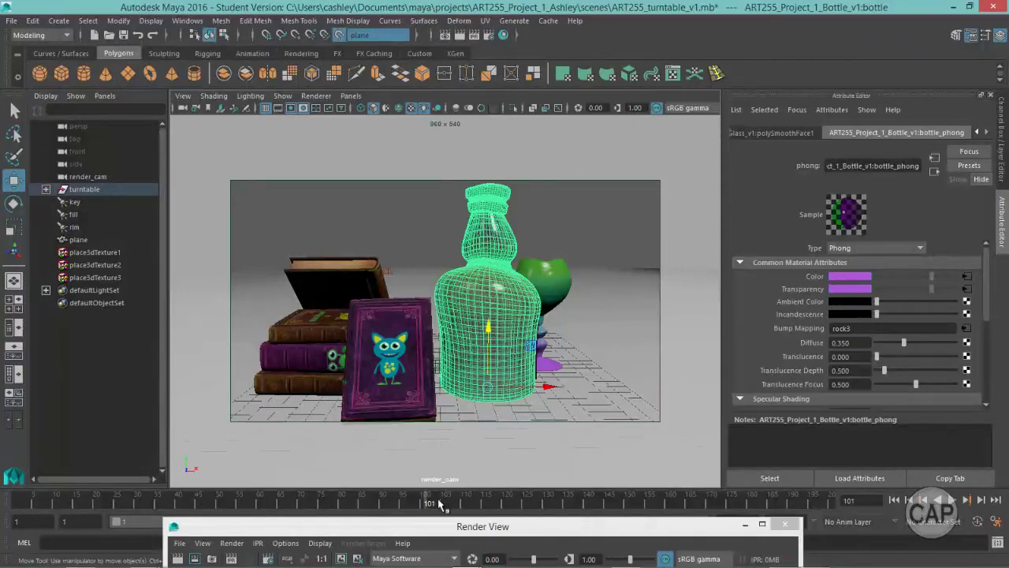
pyautogui.moveTo(431, 501); pyautogui.dragTo(398, 499)
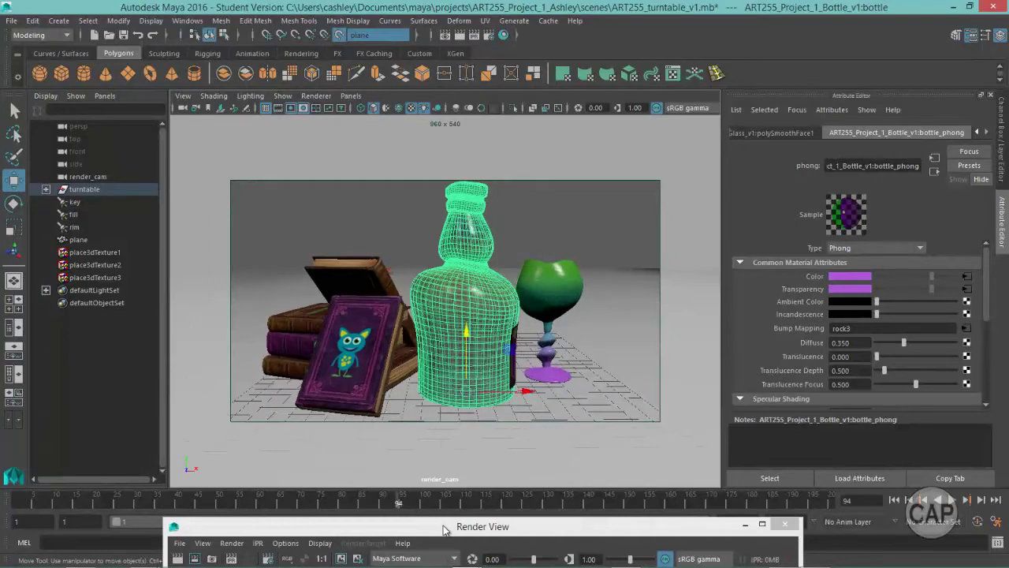
# Step: Raise Render View, show the stored frame 96 render, then move the window aside
pyautogui.click(441, 527)
pyautogui.moveTo(441, 532); pyautogui.dragTo(449, 67)
pyautogui.click(403, 488)
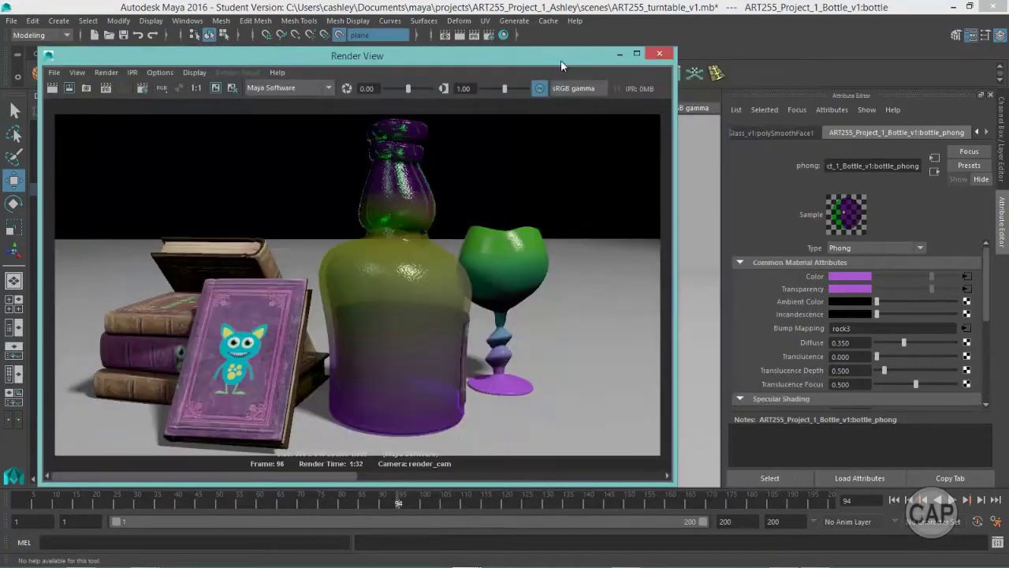
pyautogui.moveTo(560, 60); pyautogui.dragTo(332, 367)
pyautogui.scroll(-2, 897, 307)
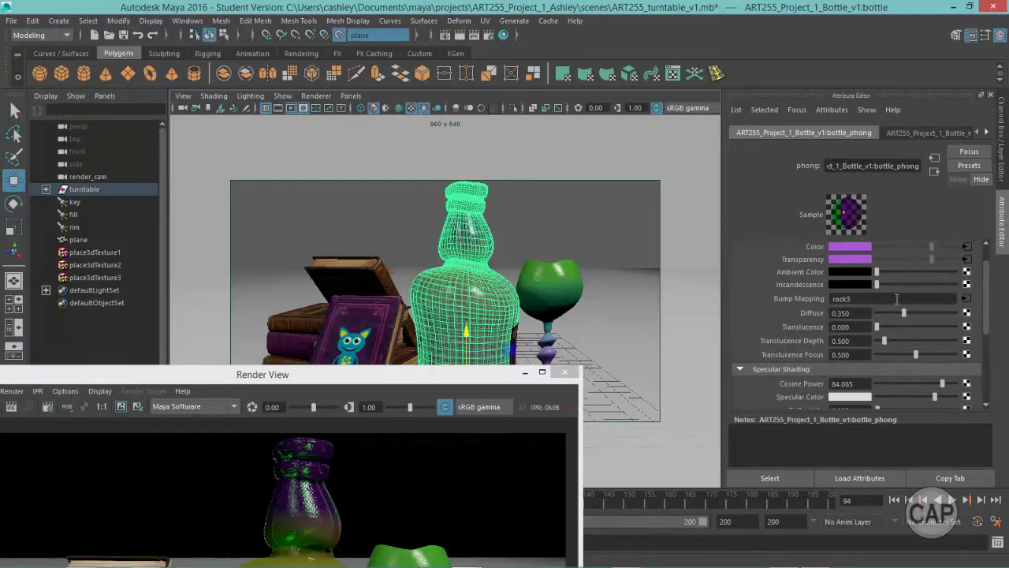
# Step: Break the bottle phong's old Bump Mapping connection and assign a new Rock 3D texture
pyautogui.rightClick(806, 299)
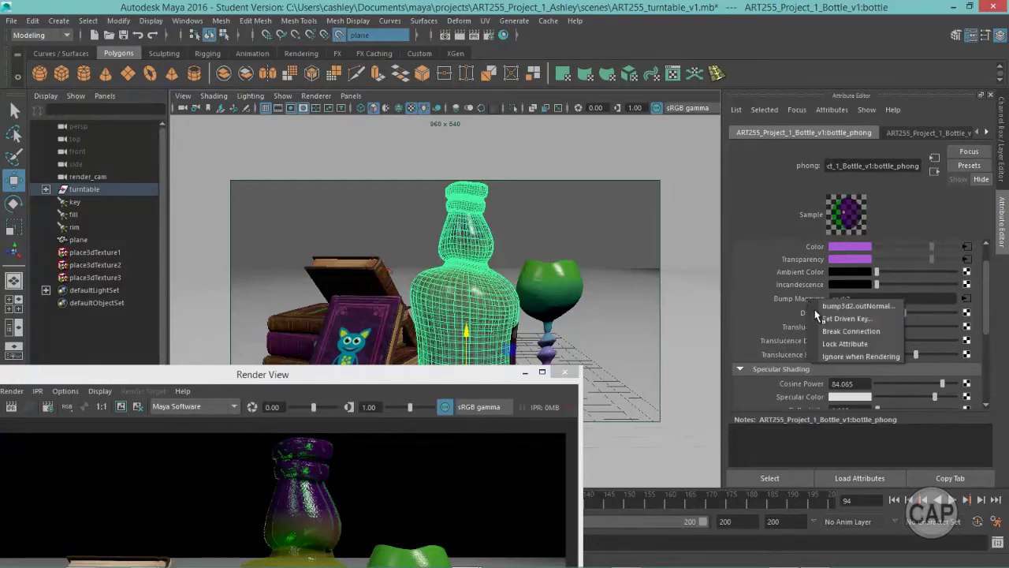
pyautogui.click(850, 330)
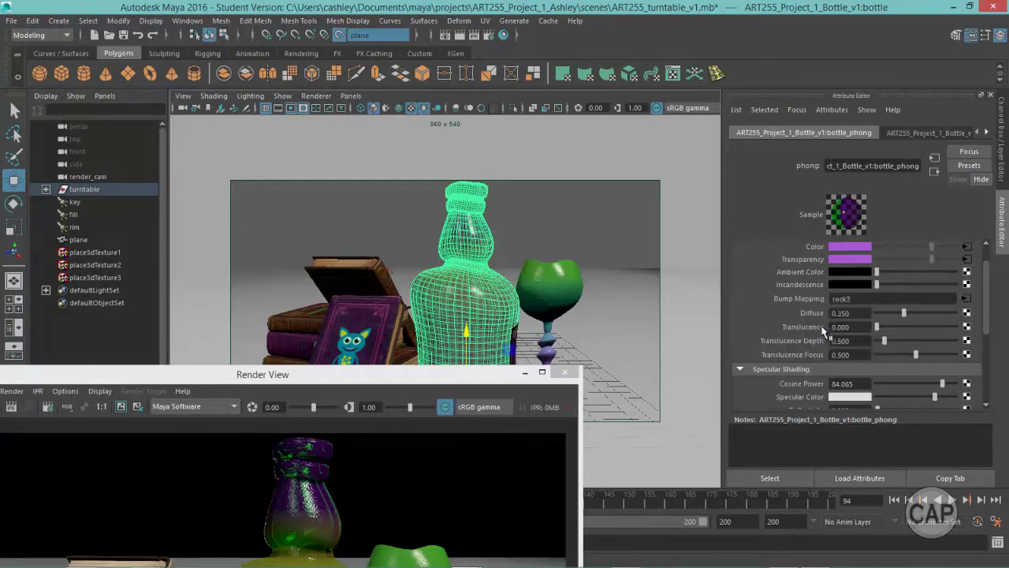
pyautogui.click(966, 299)
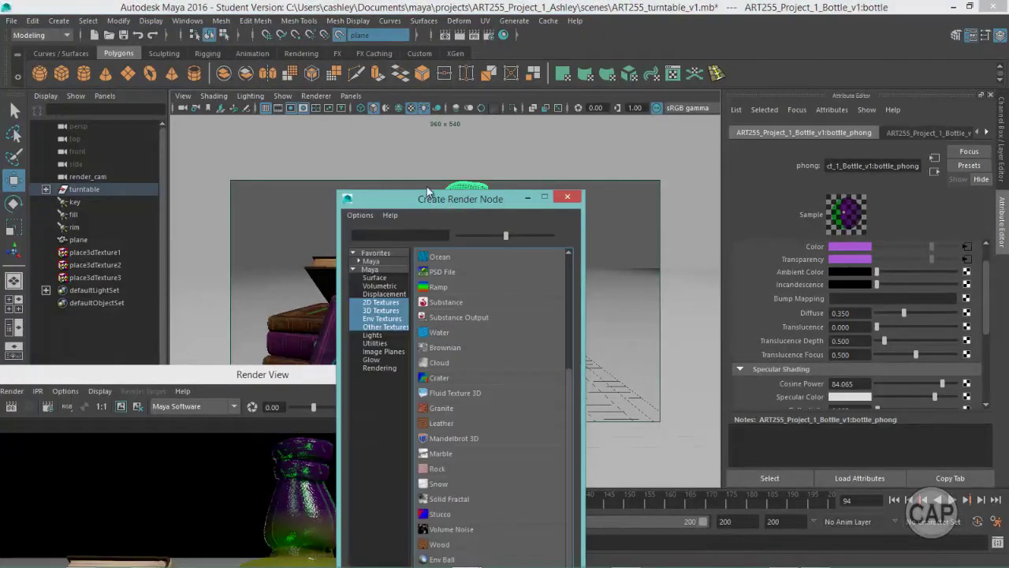
pyautogui.moveTo(437, 202); pyautogui.dragTo(428, 48)
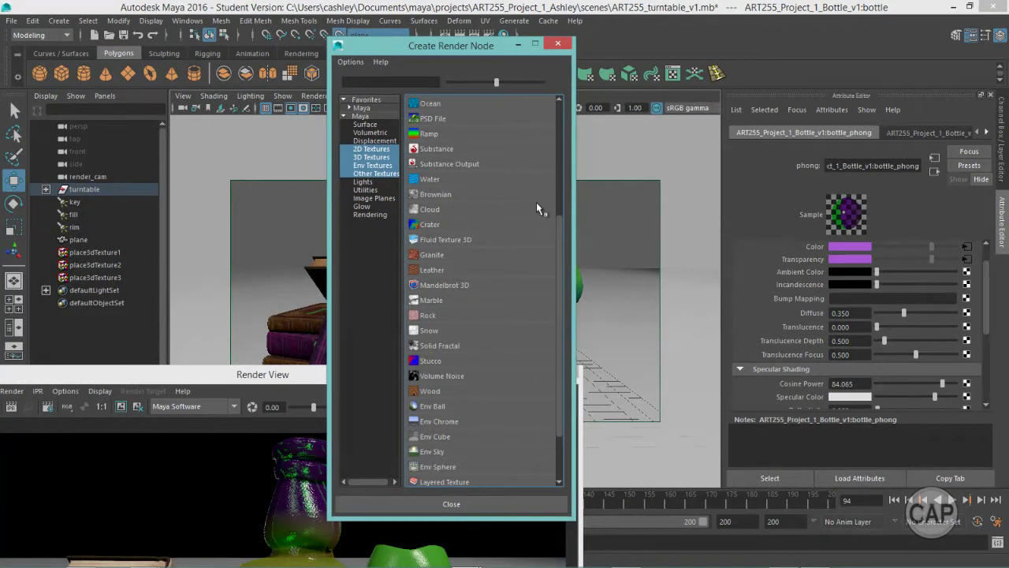
pyautogui.click(429, 314)
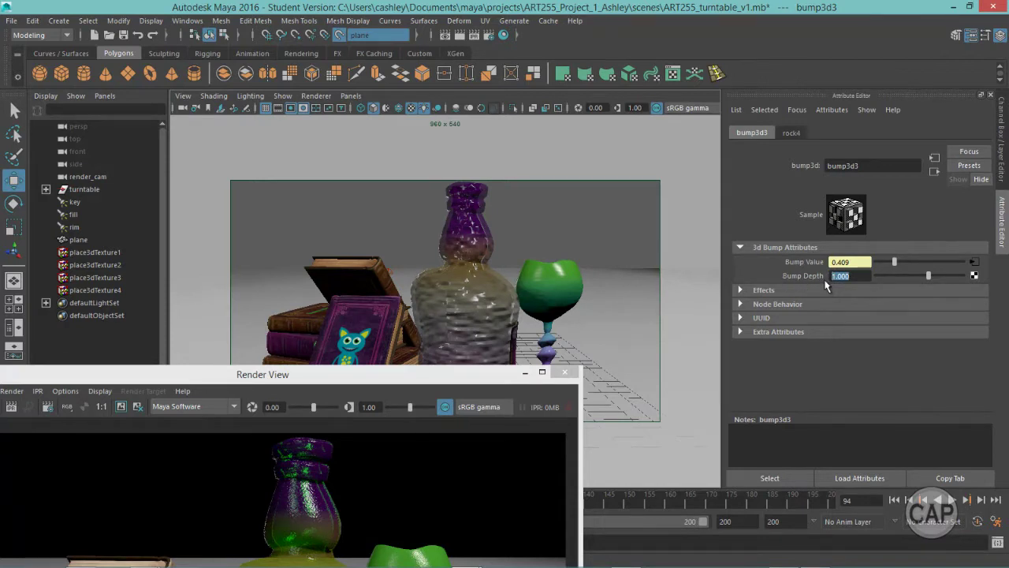
# Step: Set the bump depth to 0.1 and make the rock4 texture's Color 1 black
pyautogui.press('Return')
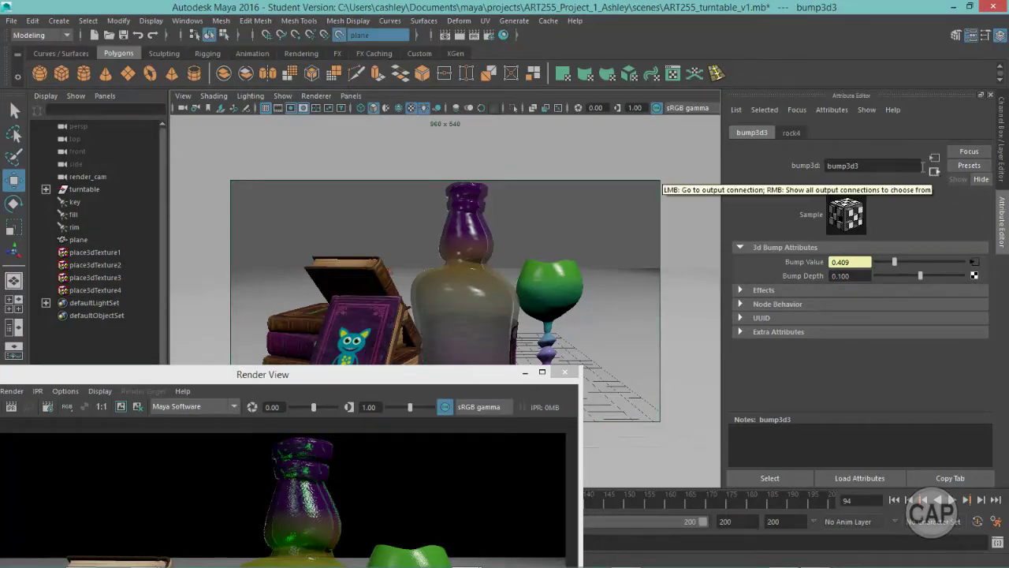
pyautogui.click(790, 133)
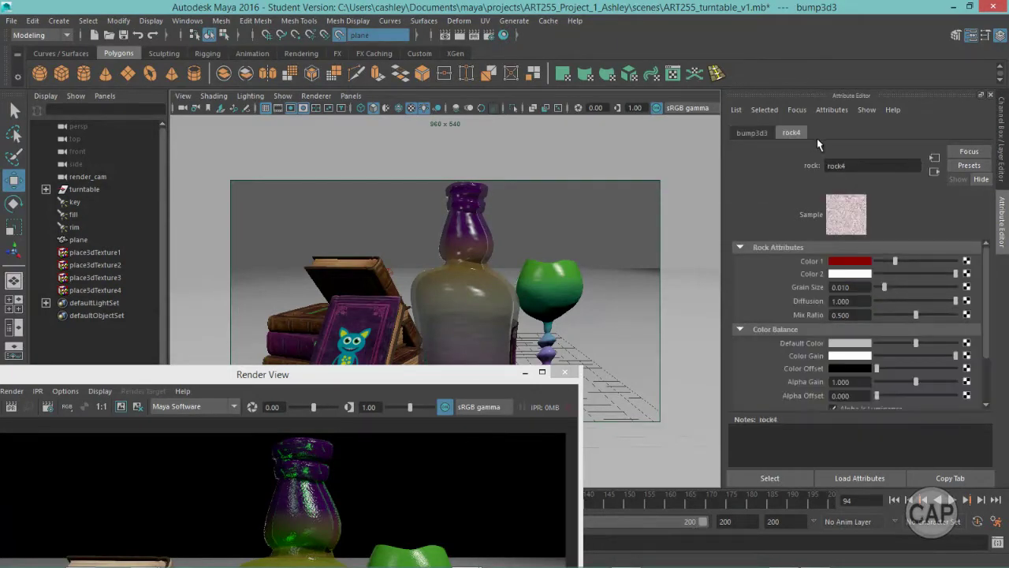
pyautogui.click(840, 263)
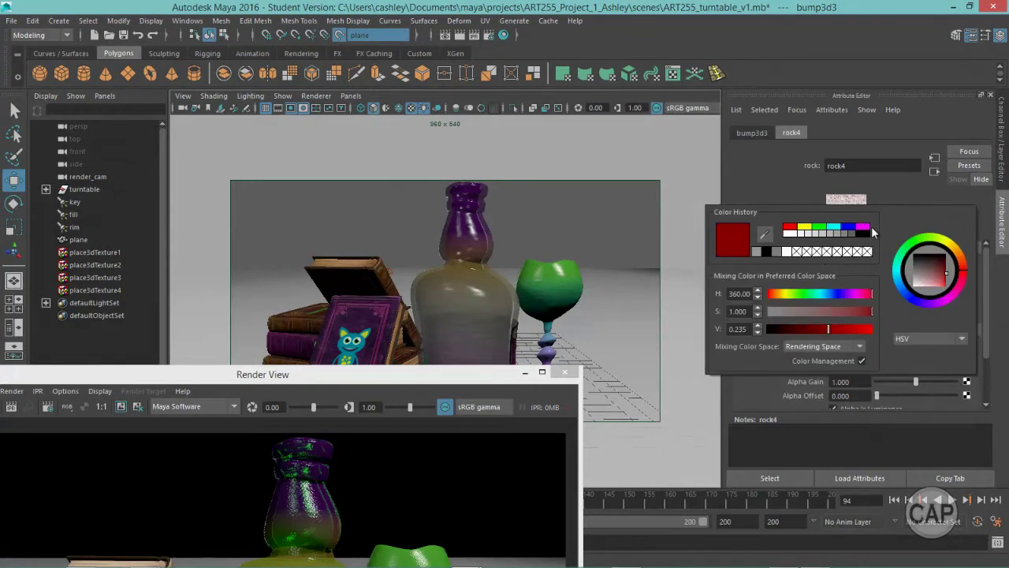
pyautogui.click(865, 234)
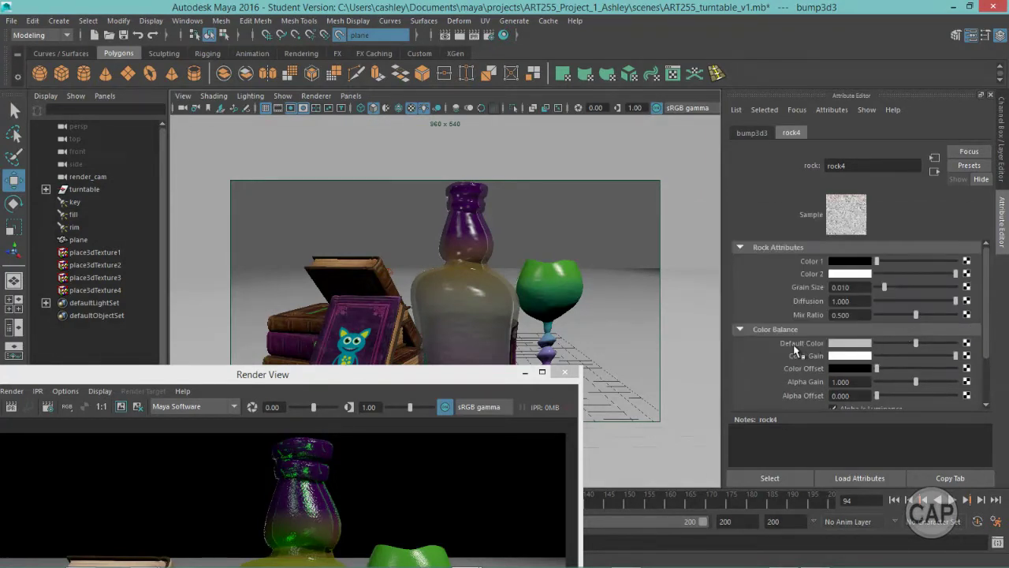
# Step: Darken rock4's Default Color, raise Grain Size to 0.013, and bring Render View back up
pyautogui.click(842, 342)
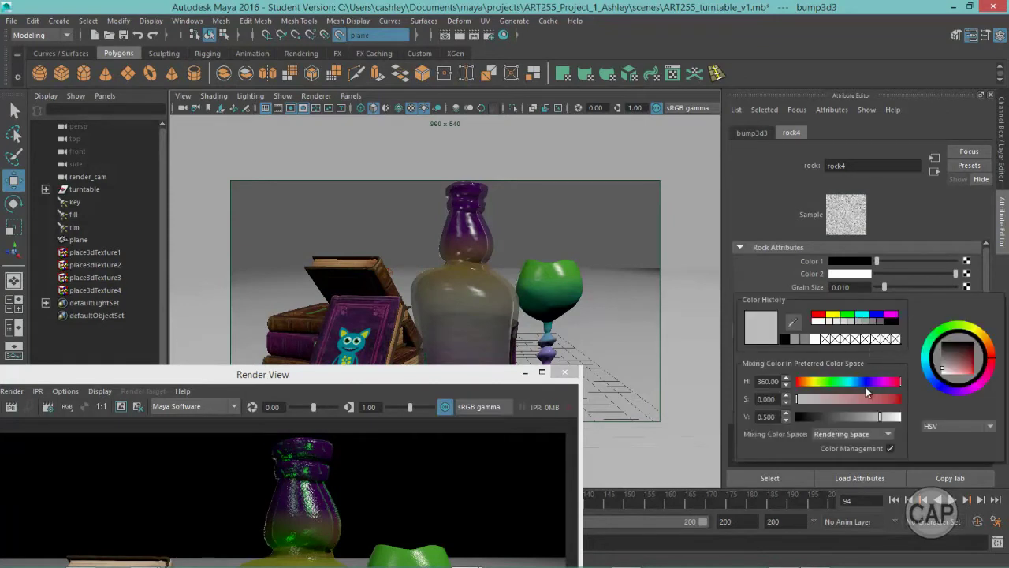
pyautogui.moveTo(877, 423); pyautogui.dragTo(859, 424)
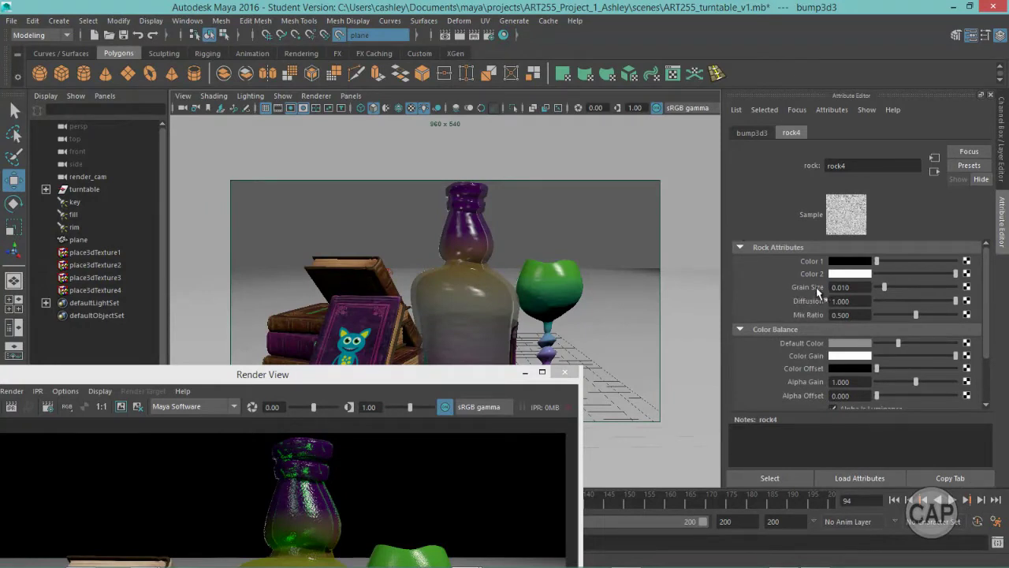
pyautogui.moveTo(885, 289)
pyautogui.mouseDown()
pyautogui.moveTo(920, 284)
pyautogui.moveTo(886, 285)
pyautogui.mouseUp()
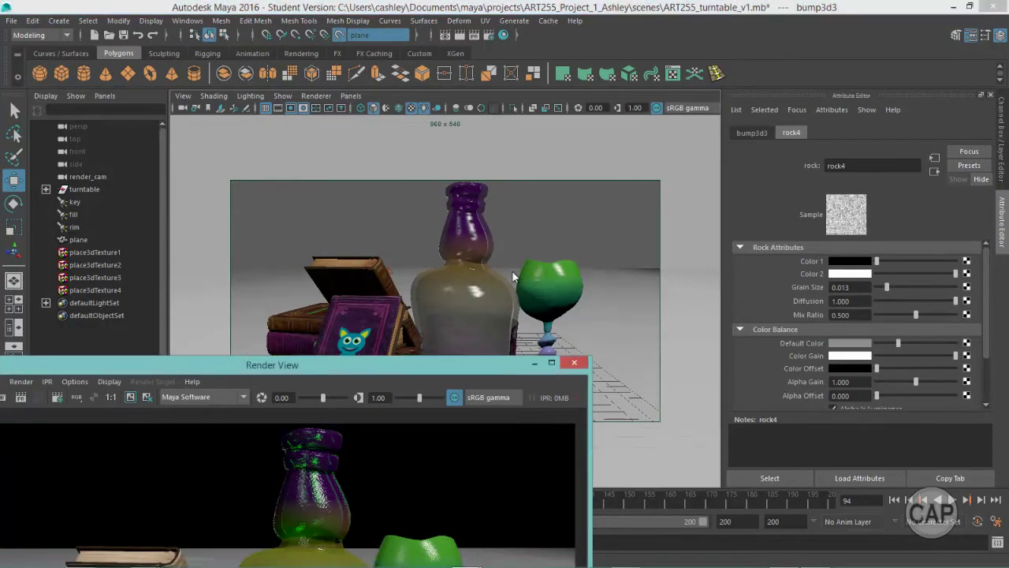
pyautogui.moveTo(446, 373); pyautogui.dragTo(662, 70)
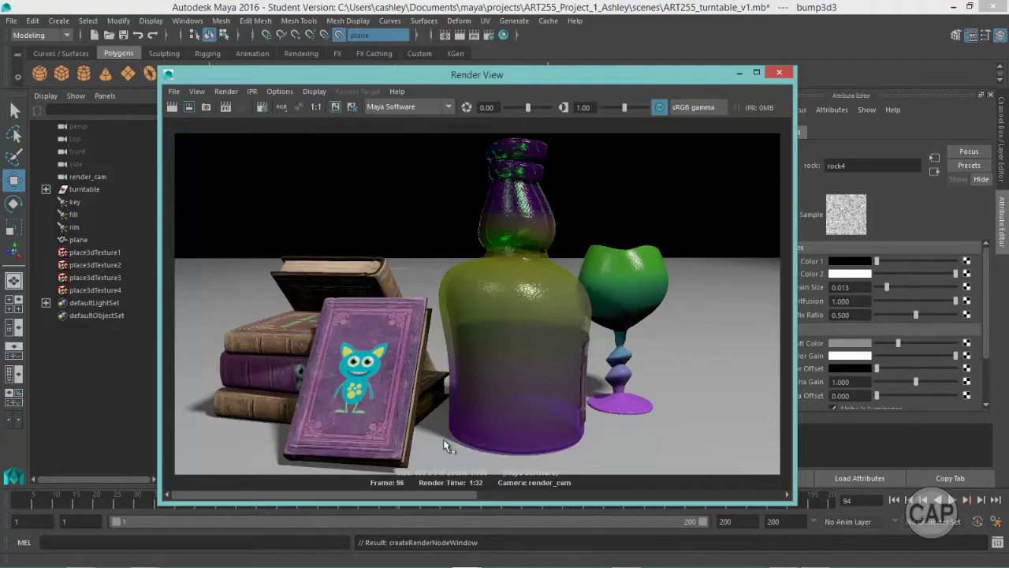
pyautogui.moveTo(498, 74); pyautogui.dragTo(509, 41)
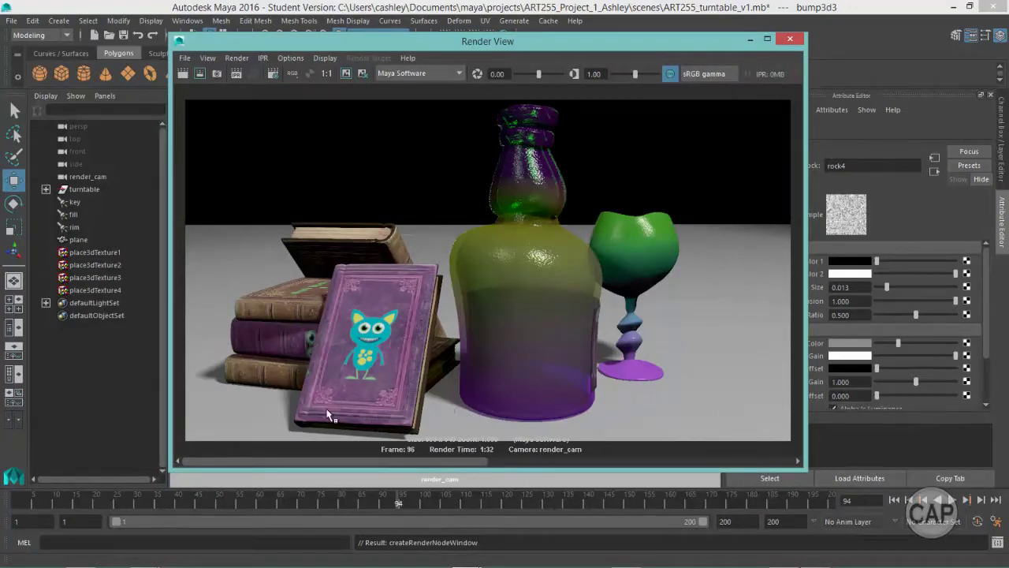
# Step: Minimize Render View and look through the persp camera in a widened viewport with channel values shown
pyautogui.click(750, 38)
pyautogui.click(351, 96)
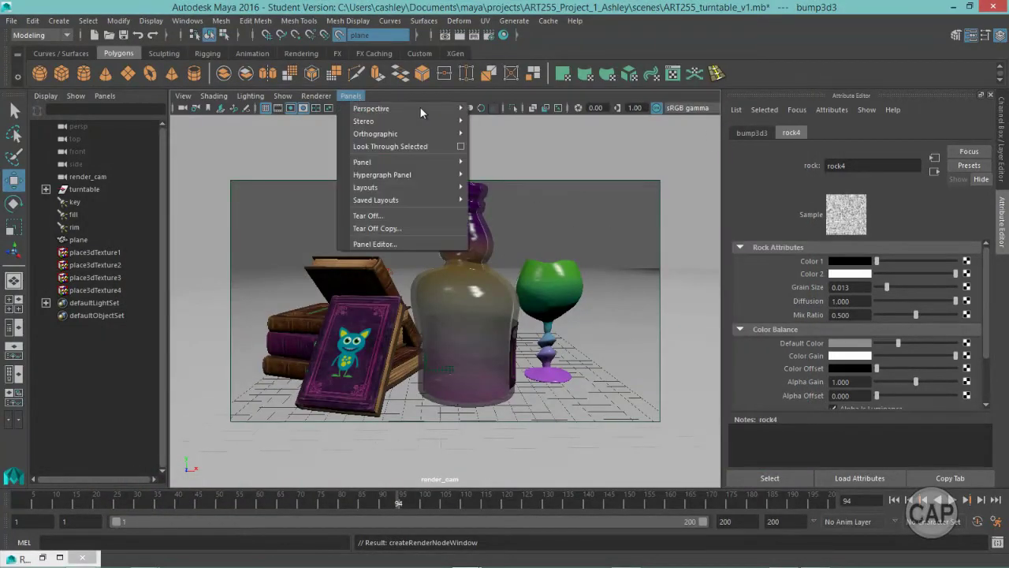
pyautogui.moveTo(410, 108)
pyautogui.click(497, 109)
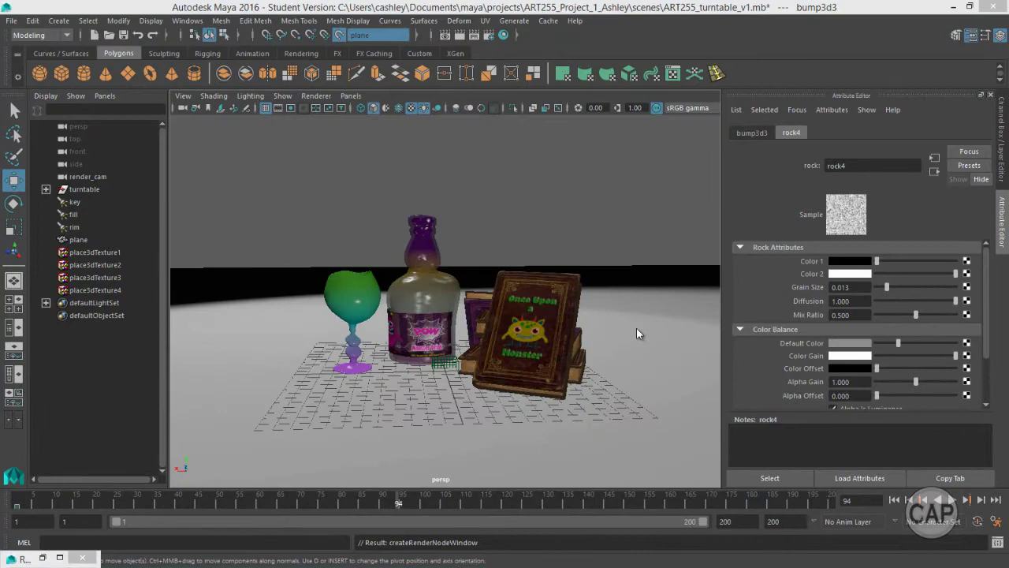
pyautogui.press('space')
pyautogui.click(998, 102)
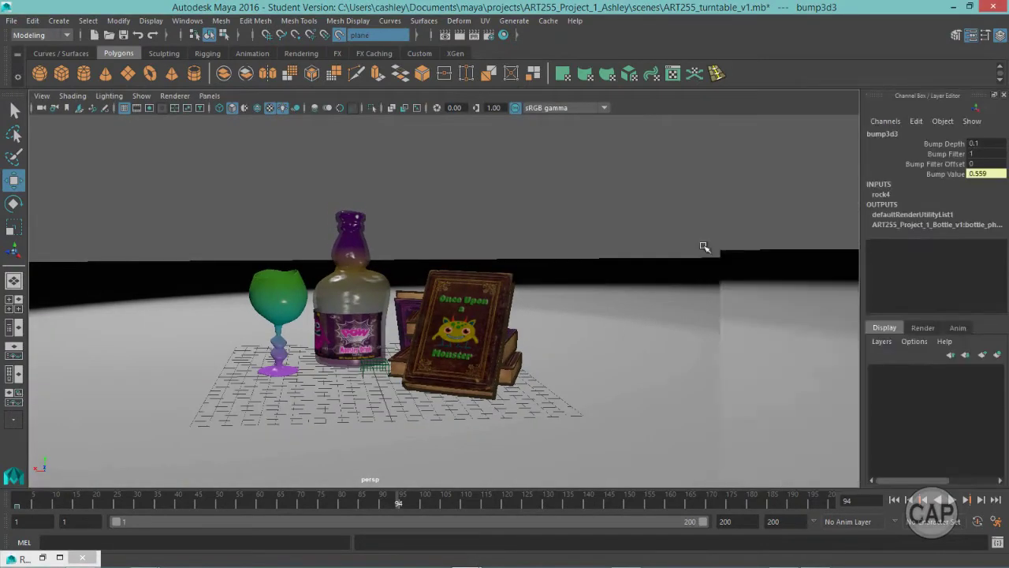
pyautogui.keyDown('alt'); pyautogui.moveTo(576, 281); pyautogui.dragTo(63, 228, button='right'); pyautogui.keyUp('alt')
pyautogui.keyDown('alt'); pyautogui.moveTo(533, 292); pyautogui.dragTo(635, 349); pyautogui.keyUp('alt')
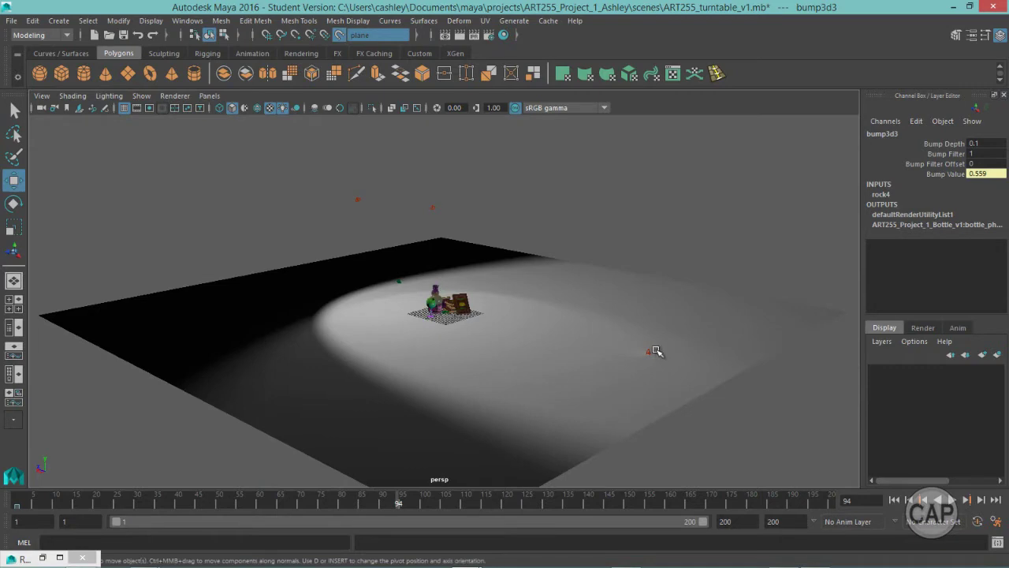
# Step: Select the rim light and raise it slightly above the floor
pyautogui.click(651, 350)
pyautogui.click(651, 347)
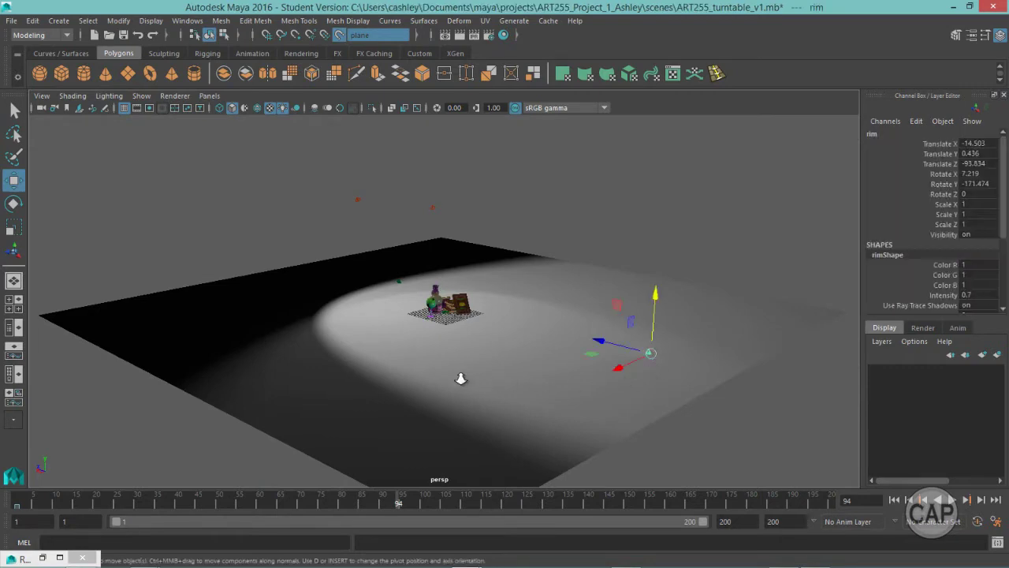
pyautogui.keyDown('alt'); pyautogui.moveTo(462, 376); pyautogui.dragTo(578, 382, button='right'); pyautogui.keyUp('alt')
pyautogui.press('t')
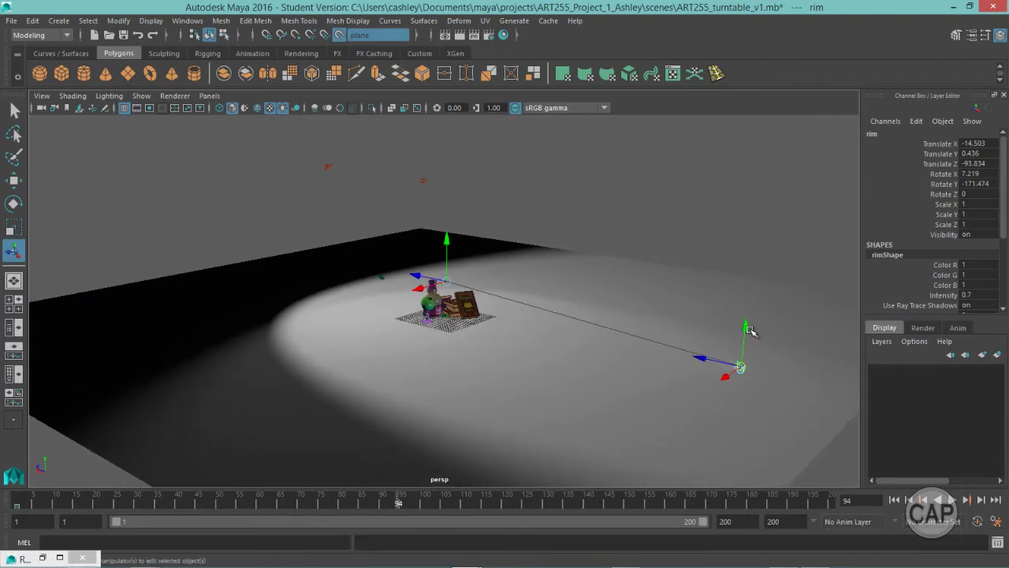
pyautogui.moveTo(744, 326); pyautogui.dragTo(743, 326)
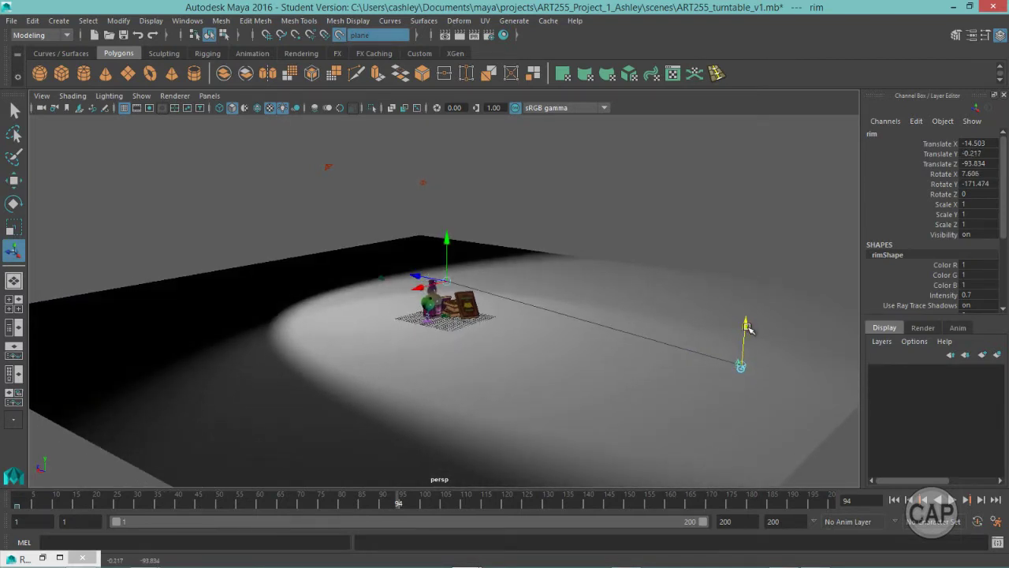
pyautogui.click(741, 363)
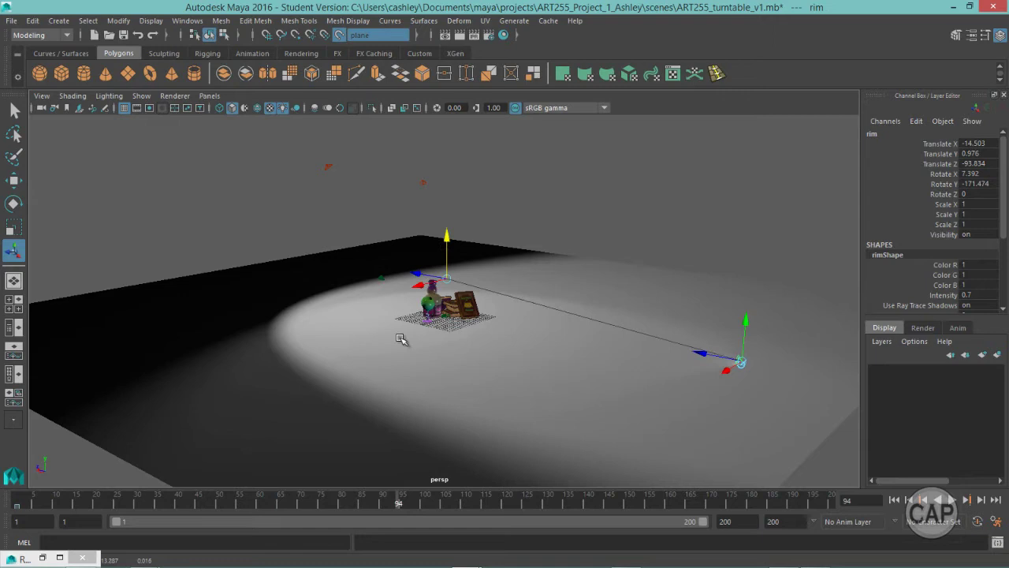
# Step: Push the rim light farther back behind the props
pyautogui.keyDown('alt'); pyautogui.moveTo(401, 339); pyautogui.dragTo(480, 347); pyautogui.keyUp('alt')
pyautogui.scroll(5, 480, 348)
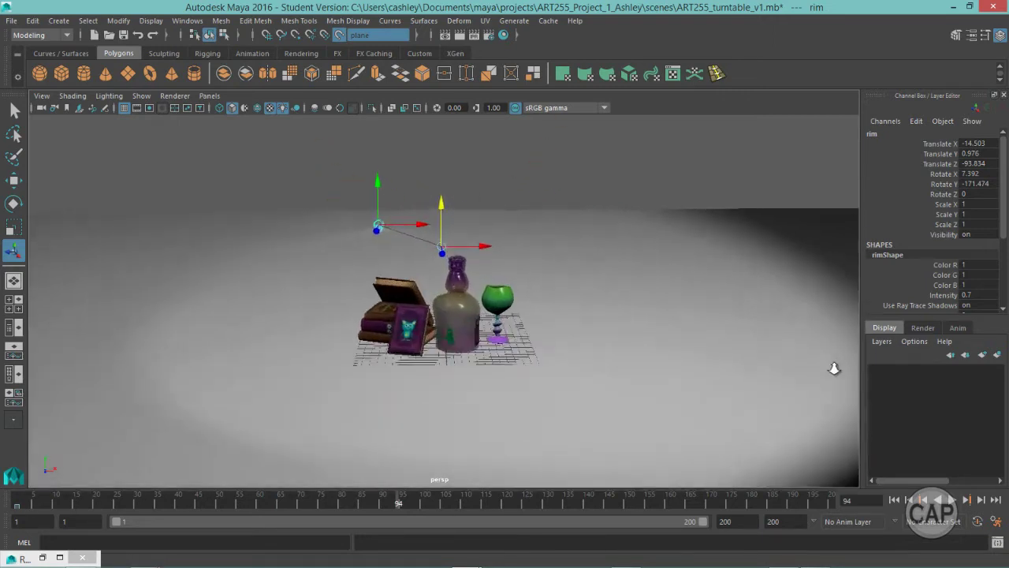
pyautogui.keyDown('alt'); pyautogui.moveTo(455, 301); pyautogui.dragTo(161, 299); pyautogui.keyUp('alt')
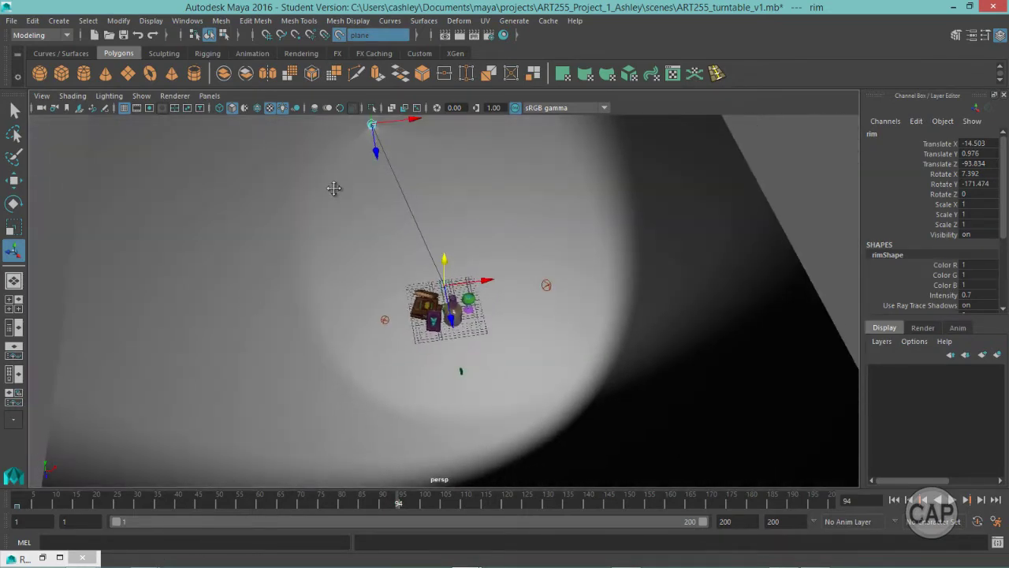
pyautogui.keyDown('alt'); pyautogui.moveTo(333, 189); pyautogui.dragTo(376, 154); pyautogui.keyUp('alt')
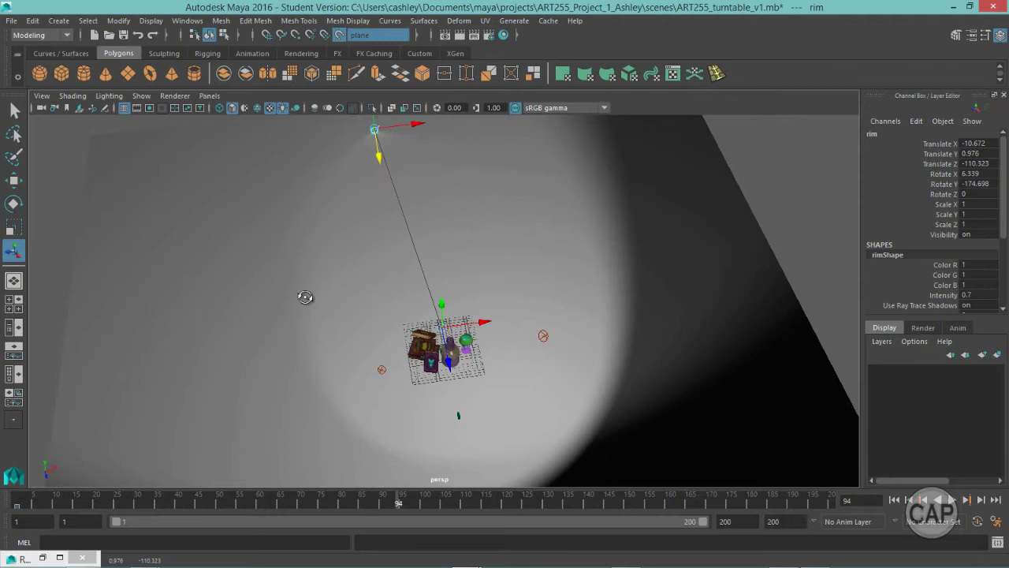
pyautogui.keyDown('alt'); pyautogui.moveTo(305, 295); pyautogui.dragTo(299, 263); pyautogui.keyUp('alt')
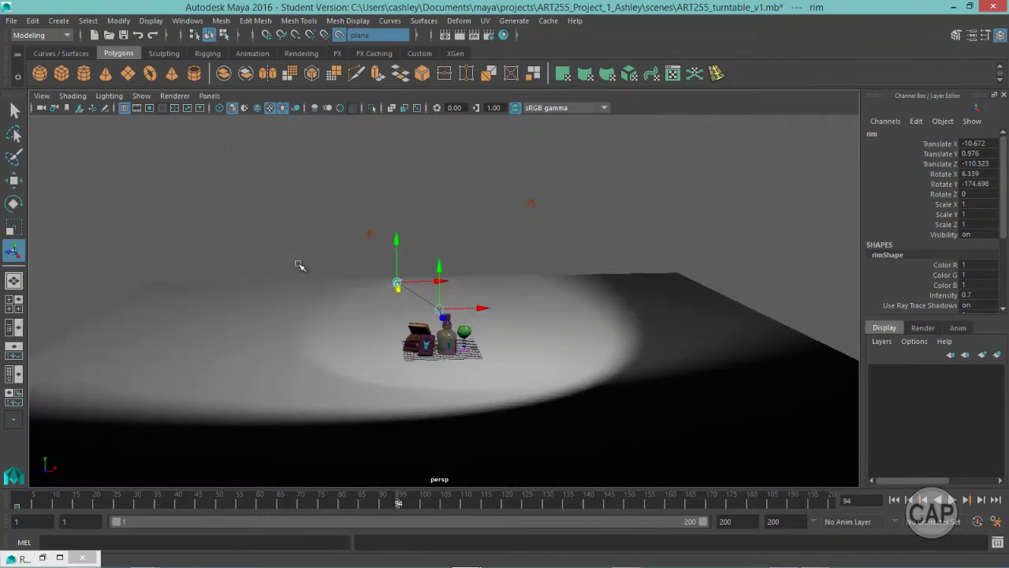
# Step: Select the key light and raise it to about translate Y 72 above the props
pyautogui.click(530, 201)
pyautogui.keyDown('alt'); pyautogui.moveTo(556, 316); pyautogui.dragTo(549, 313); pyautogui.keyUp('alt')
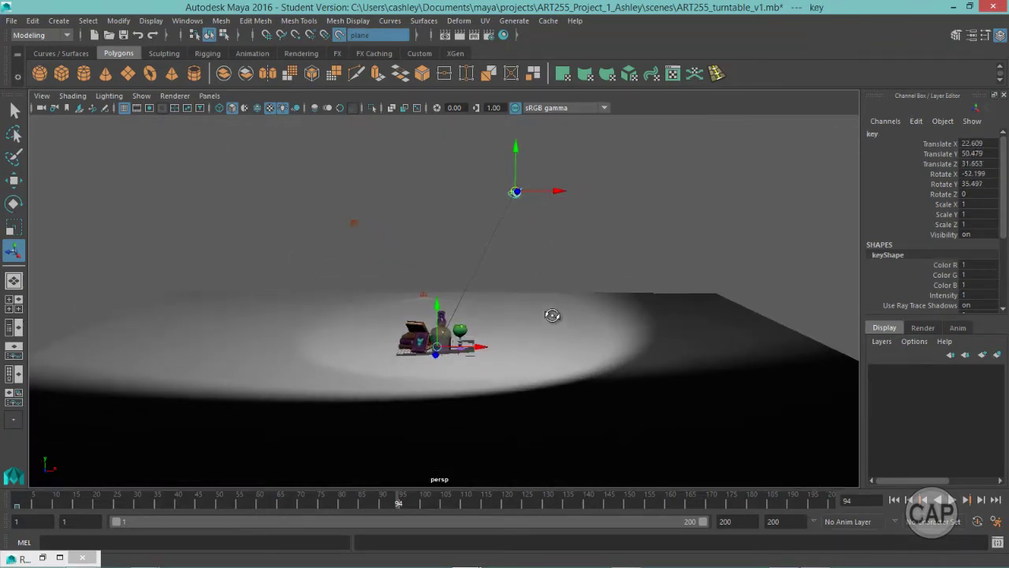
pyautogui.moveTo(518, 151); pyautogui.dragTo(517, 103)
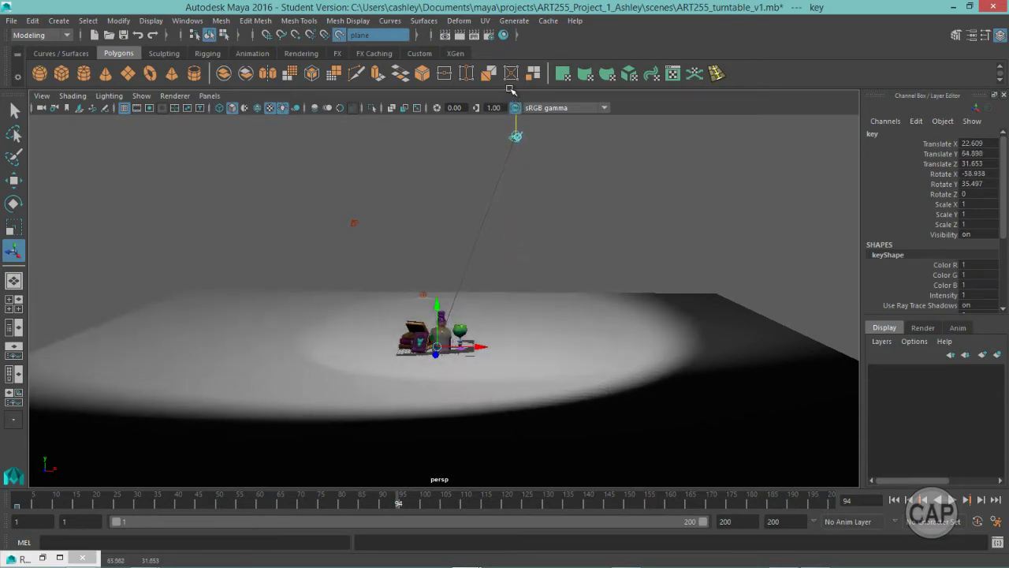
pyautogui.keyDown('alt'); pyautogui.moveTo(426, 293); pyautogui.dragTo(536, 369); pyautogui.keyUp('alt')
pyautogui.moveTo(536, 369); pyautogui.dragTo(514, 335, button='middle')
pyautogui.keyDown('alt'); pyautogui.moveTo(515, 335); pyautogui.dragTo(488, 337); pyautogui.keyUp('alt')
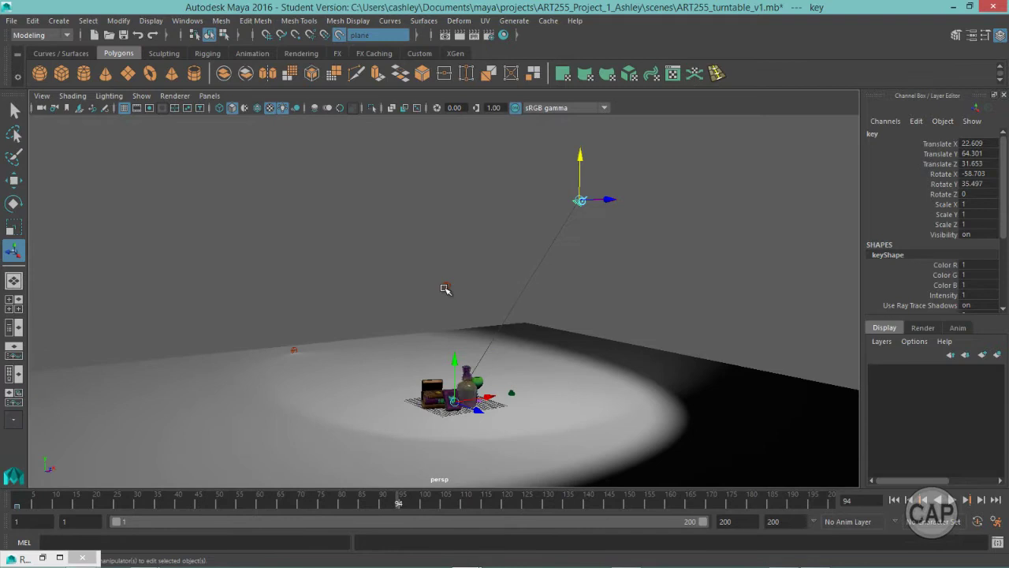
pyautogui.click(446, 285)
pyautogui.click(577, 203)
pyautogui.moveTo(577, 203); pyautogui.dragTo(563, 128, button='middle')
pyautogui.keyDown('alt'); pyautogui.moveTo(610, 266); pyautogui.dragTo(395, 289); pyautogui.keyUp('alt')
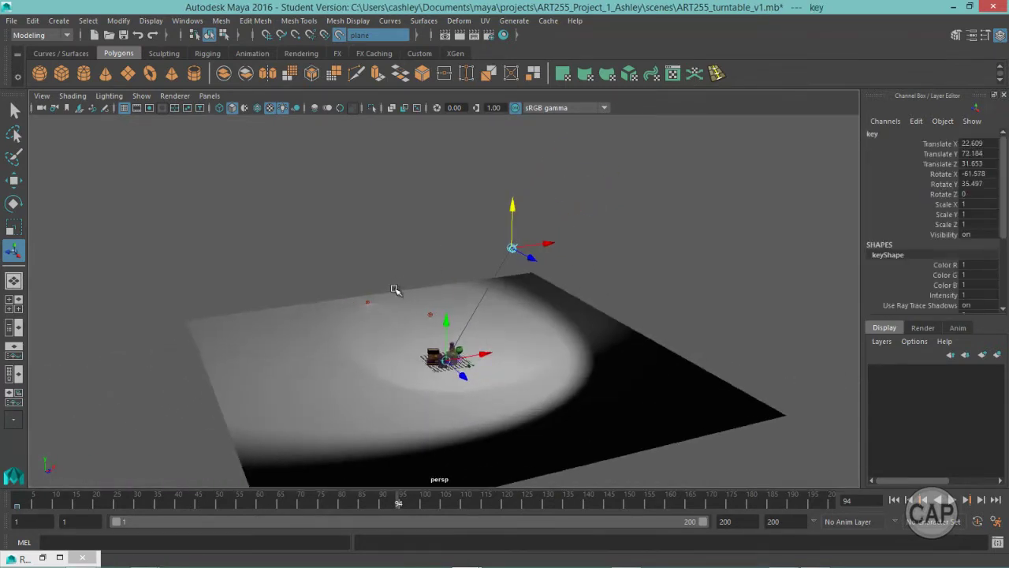
# Step: Look through render_cam and select the front purple book cover
pyautogui.click(210, 96)
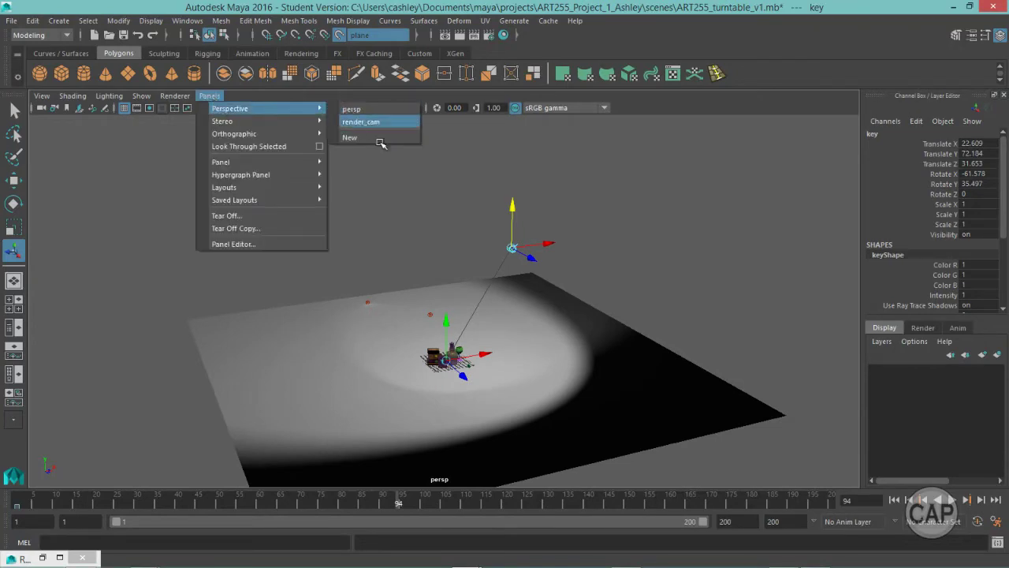
pyautogui.click(375, 123)
pyautogui.click(331, 316)
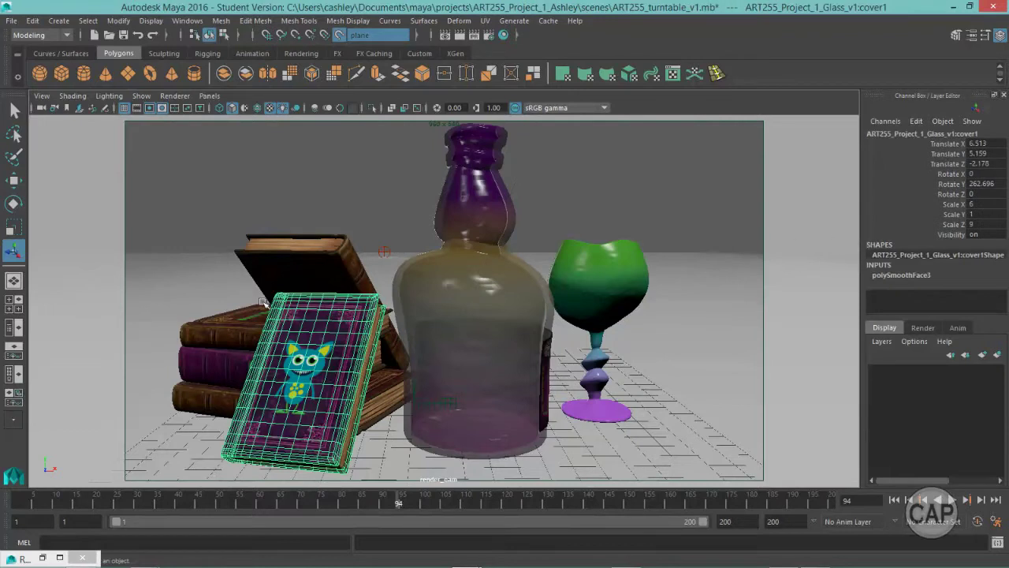
# Step: Delete the book cover's construction history with Edit > Delete by Type > History
pyautogui.click(32, 21)
pyautogui.moveTo(69, 169)
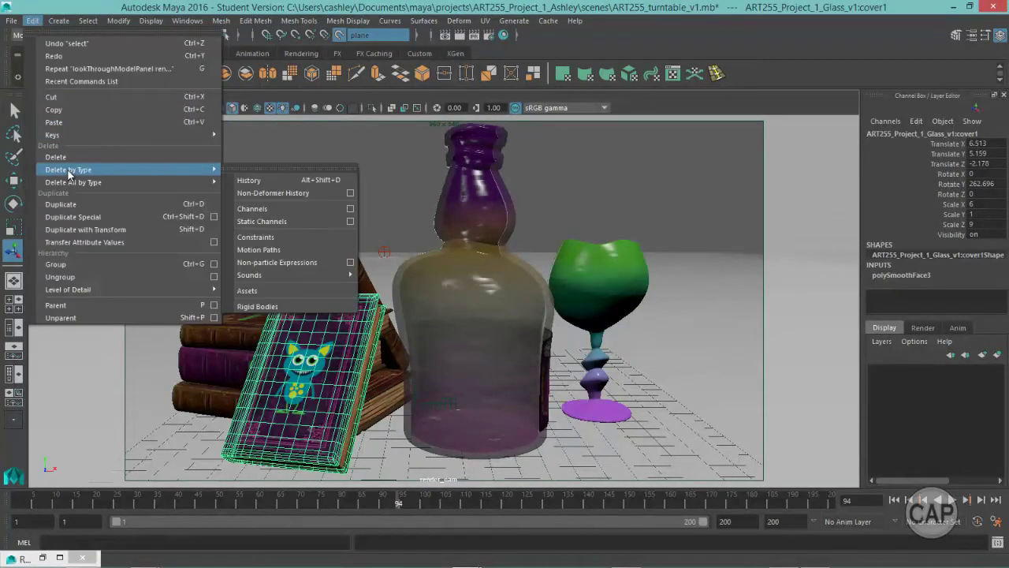
pyautogui.click(268, 180)
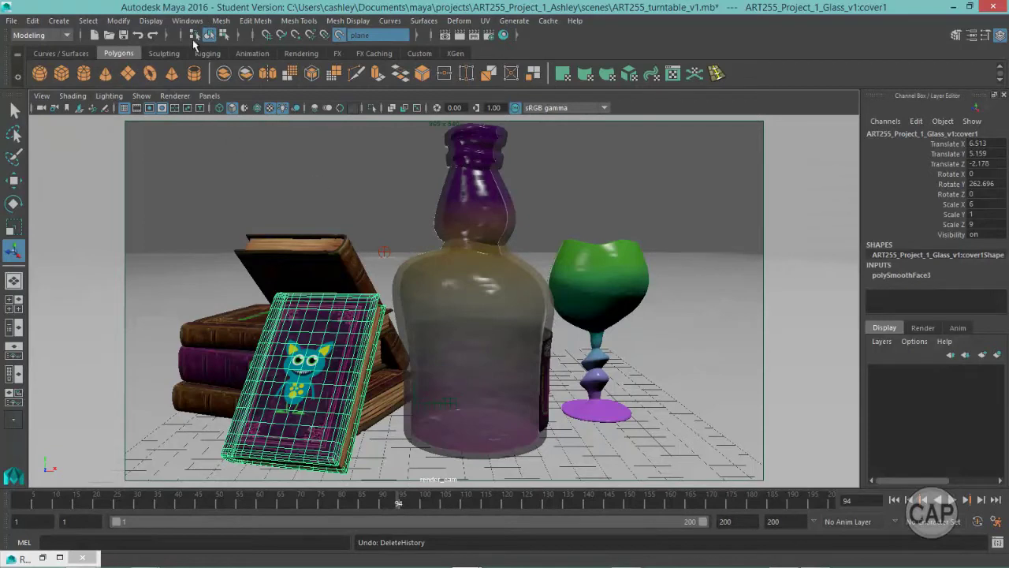
# Step: Inspect the open book, bottle and goblet, then rewind the turntable to frame 1 and deselect
pyautogui.click(223, 21)
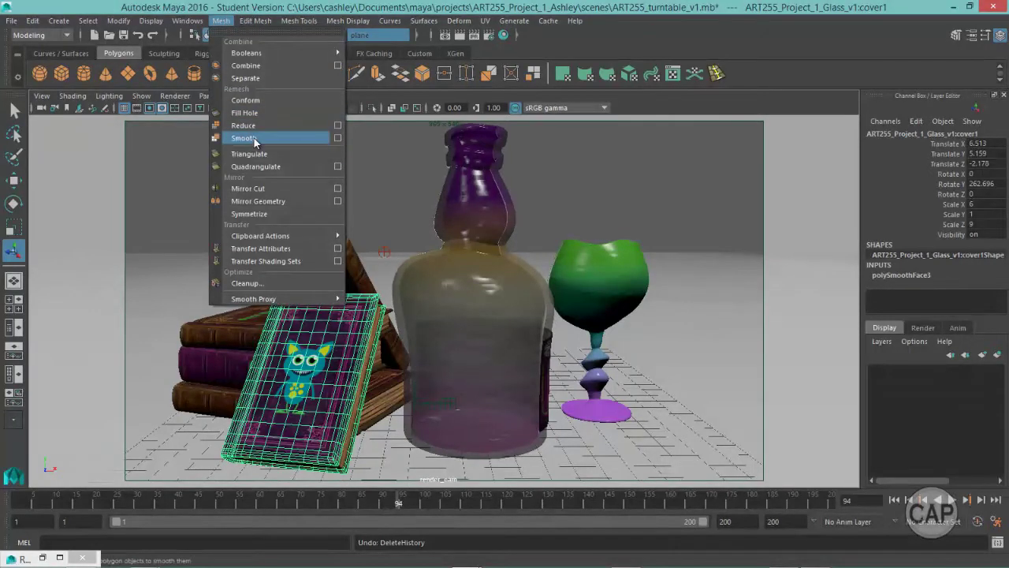
pyautogui.press('Escape')
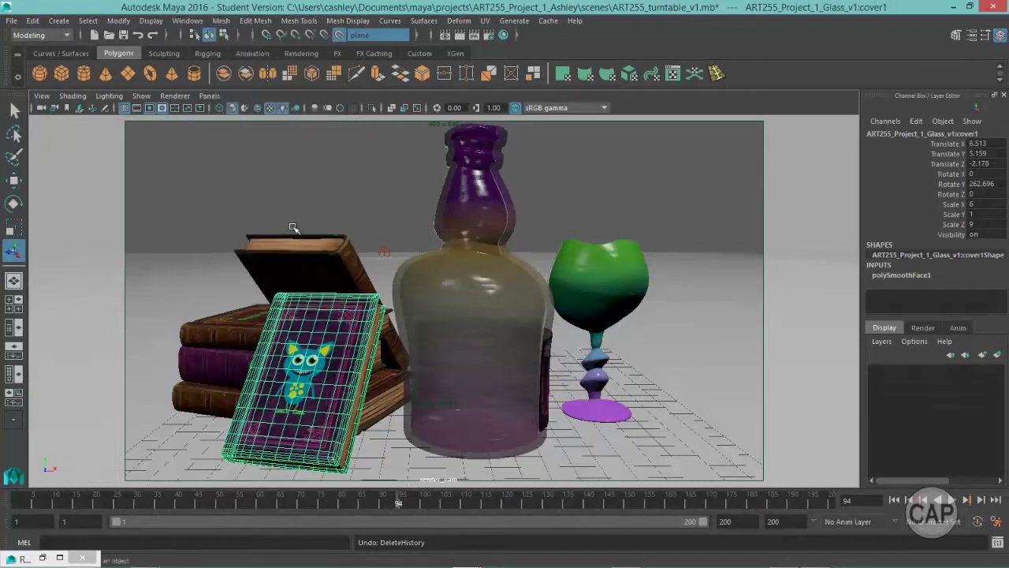
pyautogui.click(292, 246)
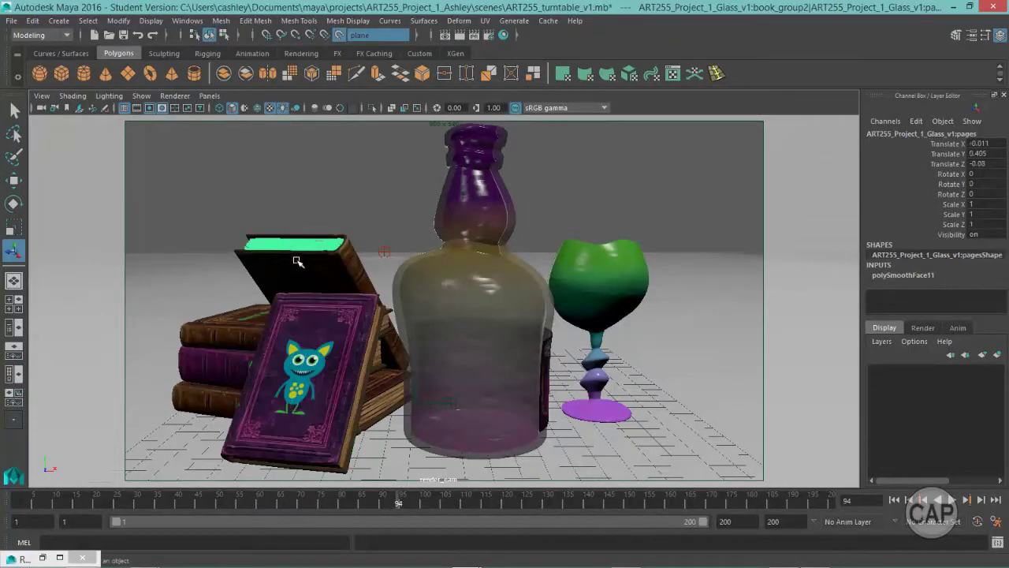
pyautogui.click(297, 261)
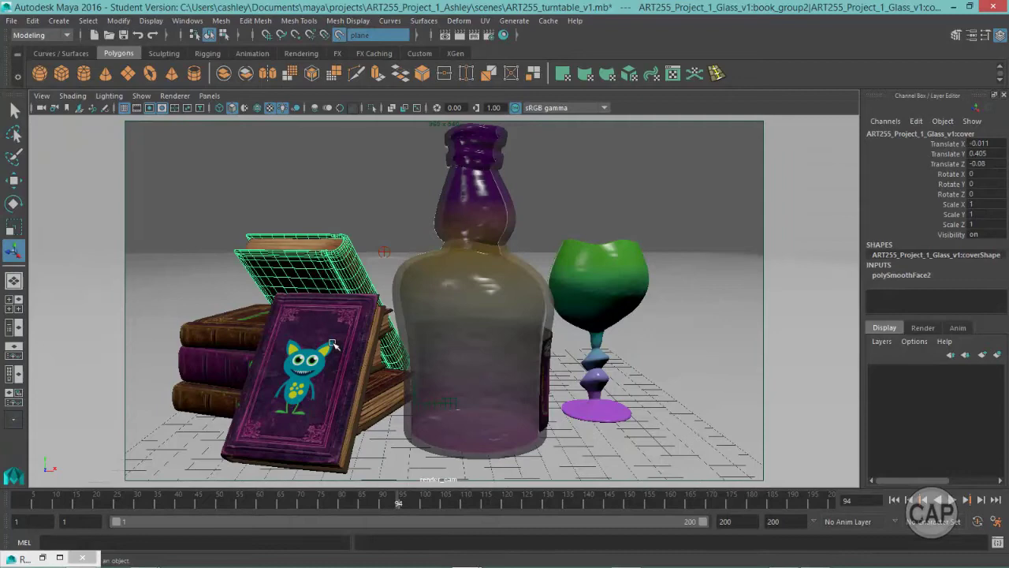
pyautogui.click(471, 332)
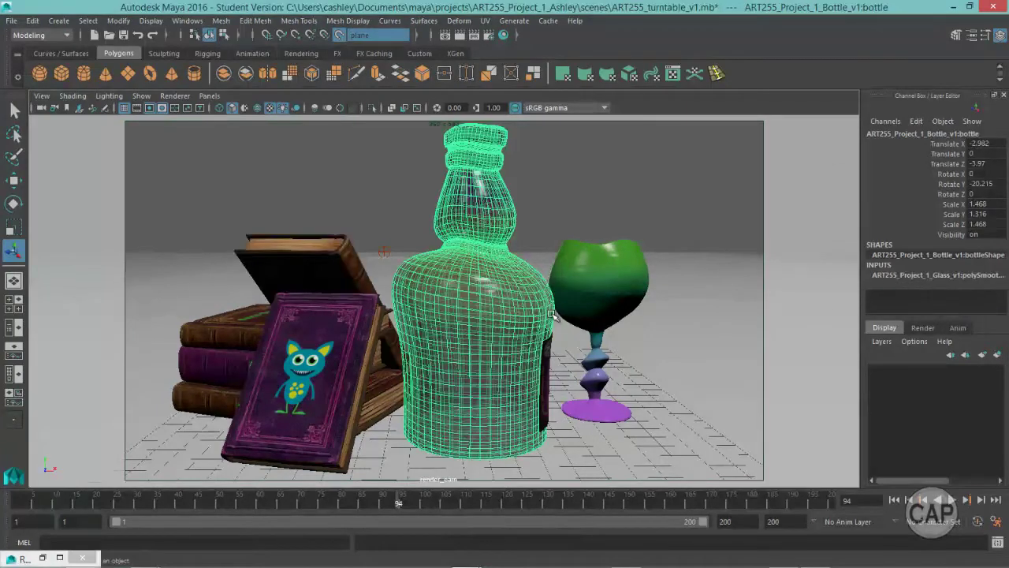
pyautogui.click(600, 293)
pyautogui.click(331, 272)
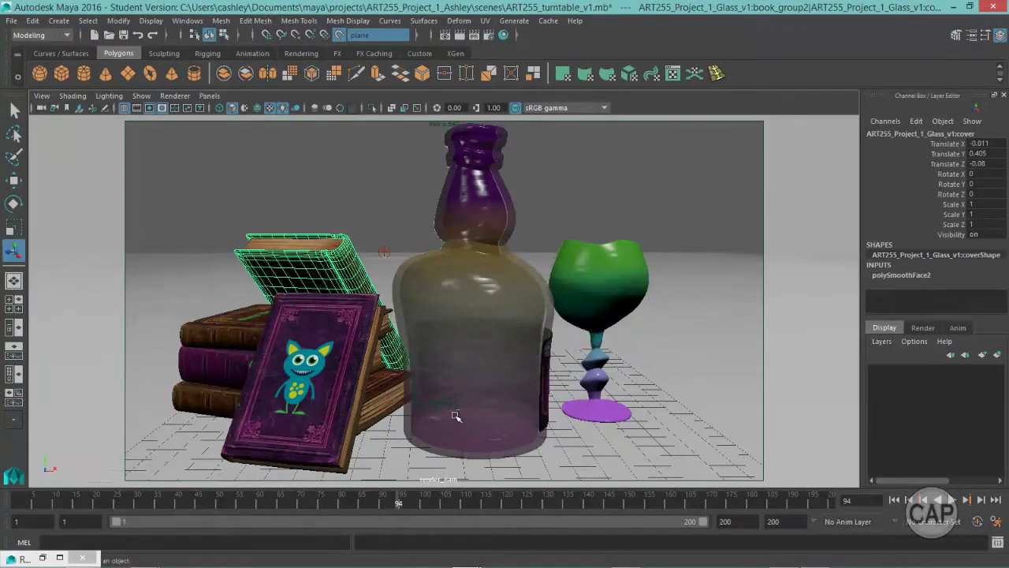
pyautogui.moveTo(406, 504); pyautogui.dragTo(4, 505)
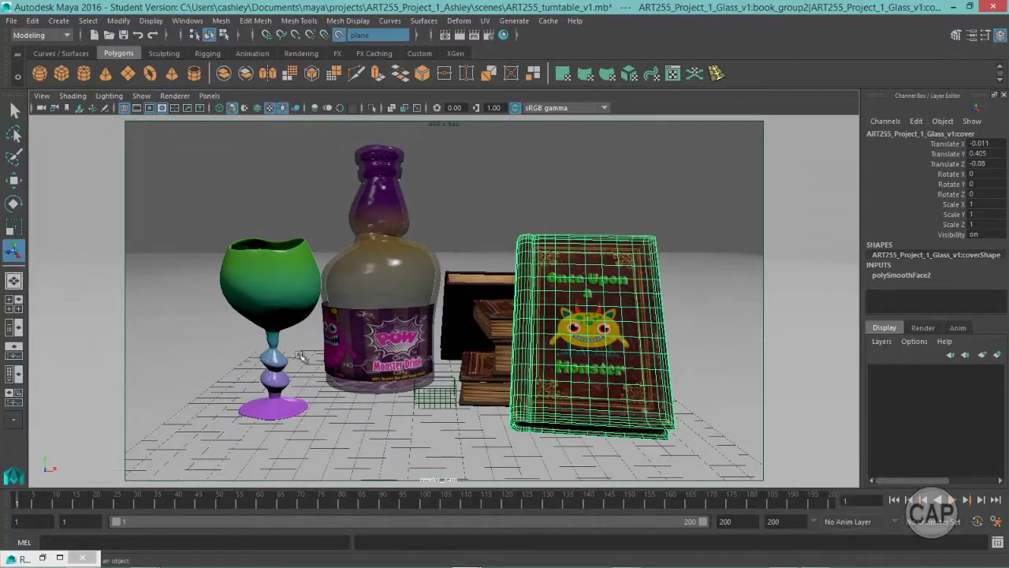
pyautogui.click(713, 282)
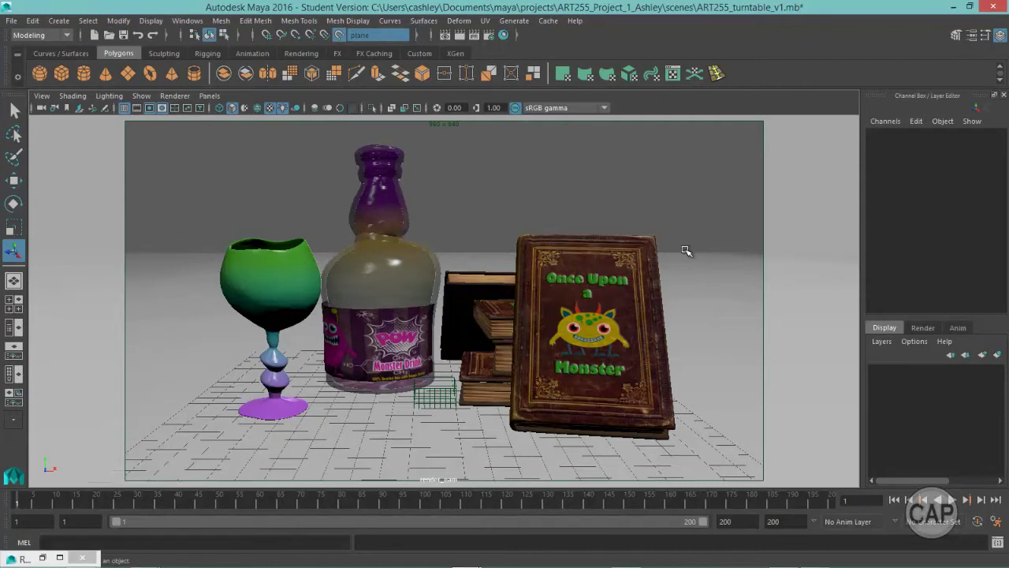
# Step: Return the viewport to the persp camera and delete the floor plane via the outliner
pyautogui.click(209, 95)
pyautogui.moveTo(260, 108)
pyautogui.click(393, 112)
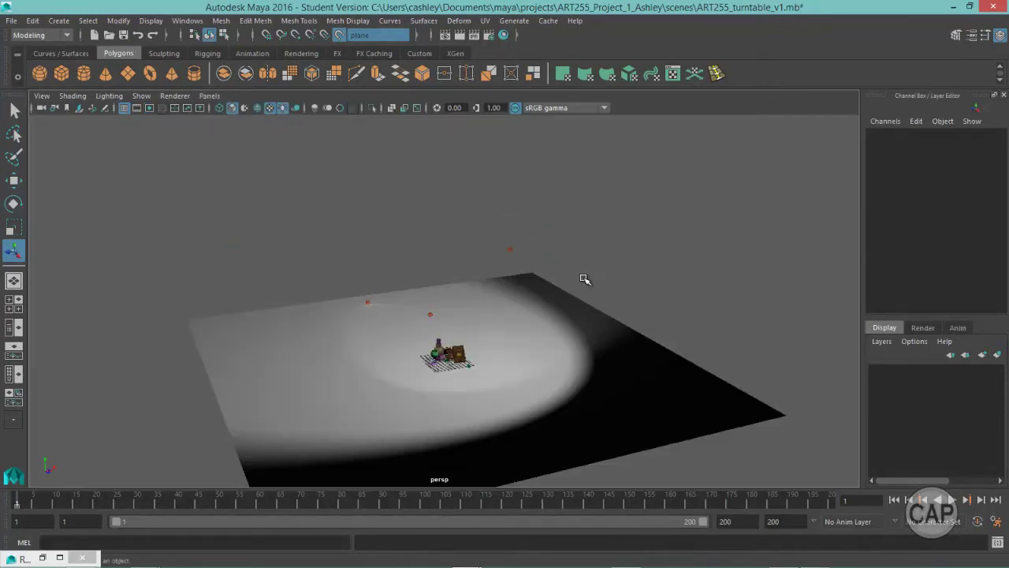
pyautogui.click(13, 326)
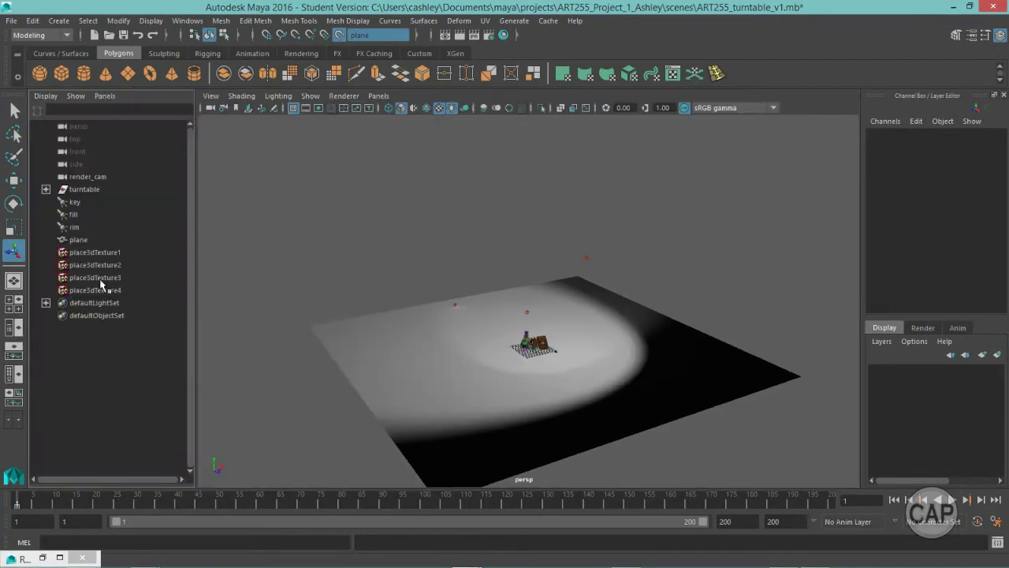
pyautogui.click(78, 241)
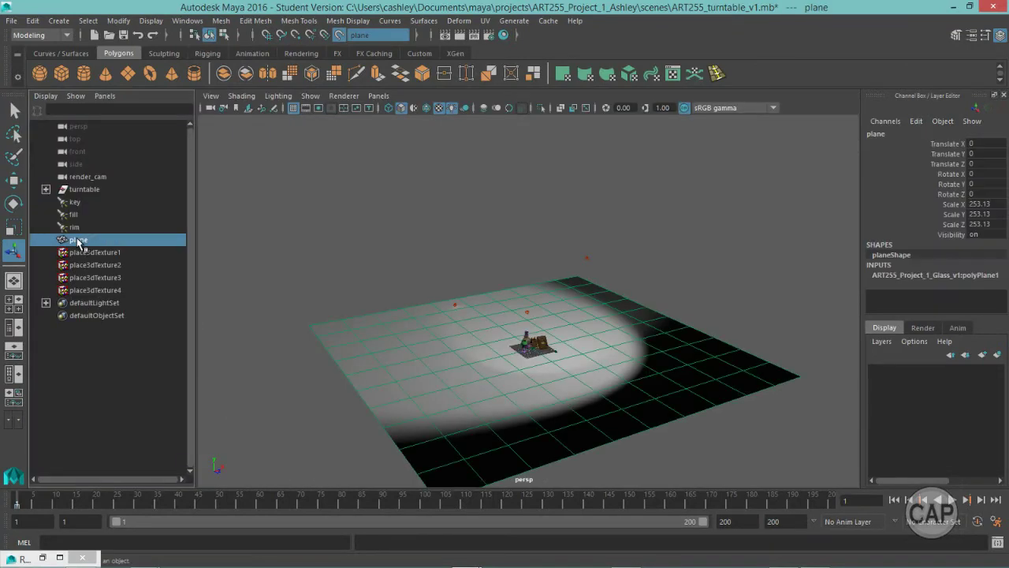
pyautogui.press('Delete')
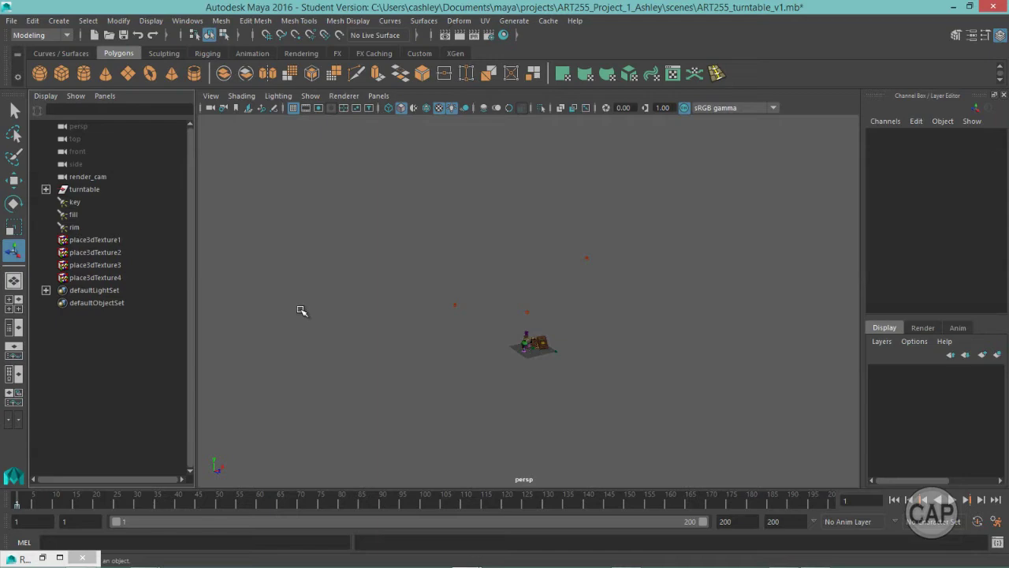
# Step: Switch to the side view and zoom and pan to frame the props
pyautogui.press('space')
pyautogui.click(338, 307)
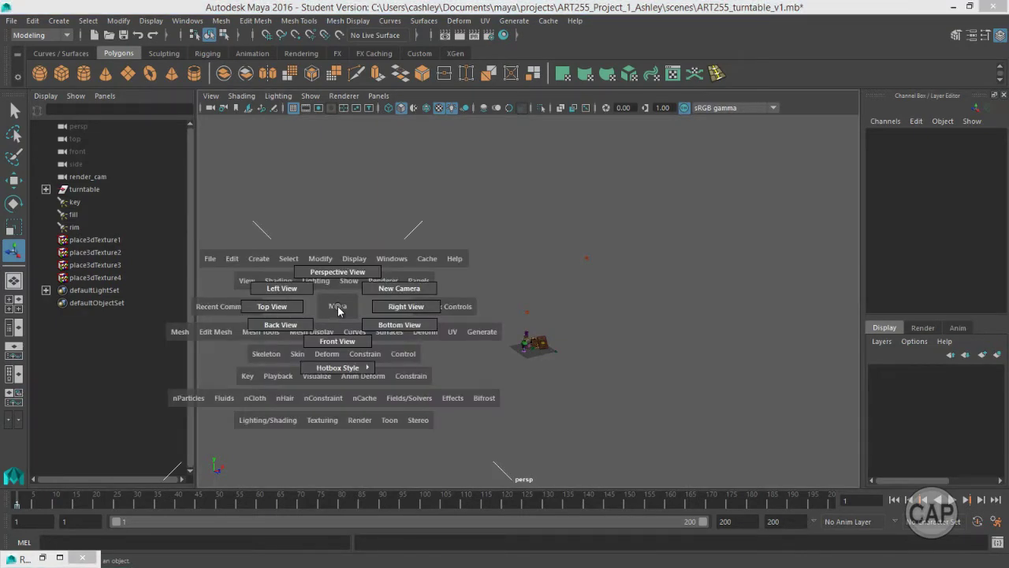
pyautogui.moveTo(337, 306); pyautogui.dragTo(282, 288)
pyautogui.scroll(-2, 385, 361)
pyautogui.scroll(-3, 385, 361)
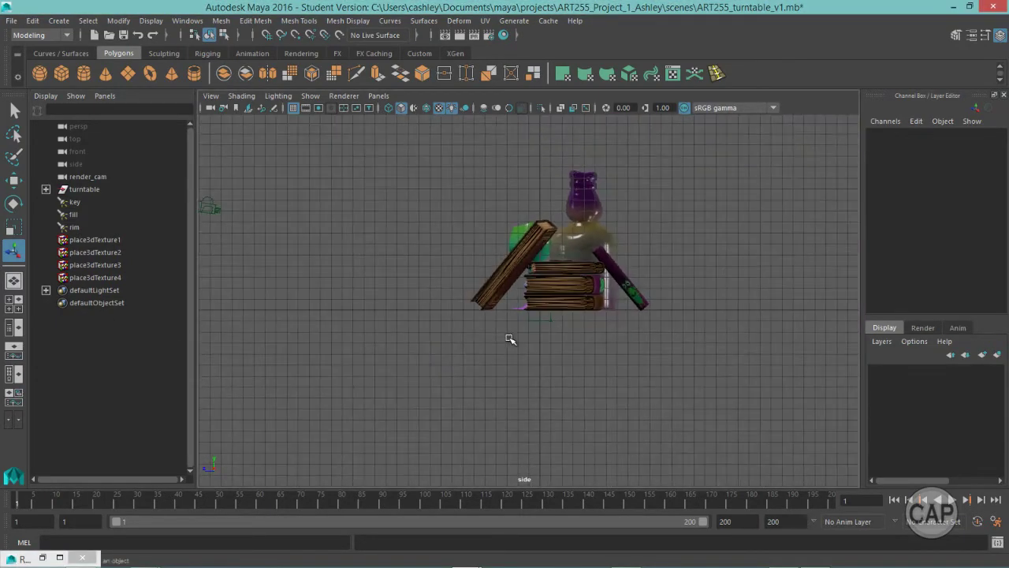
pyautogui.keyDown('alt'); pyautogui.moveTo(509, 338); pyautogui.dragTo(409, 368, button='middle'); pyautogui.keyUp('alt')
pyautogui.keyDown('alt'); pyautogui.moveTo(601, 273); pyautogui.dragTo(612, 321, button='middle'); pyautogui.keyUp('alt')
pyautogui.scroll(-3, 612, 321)
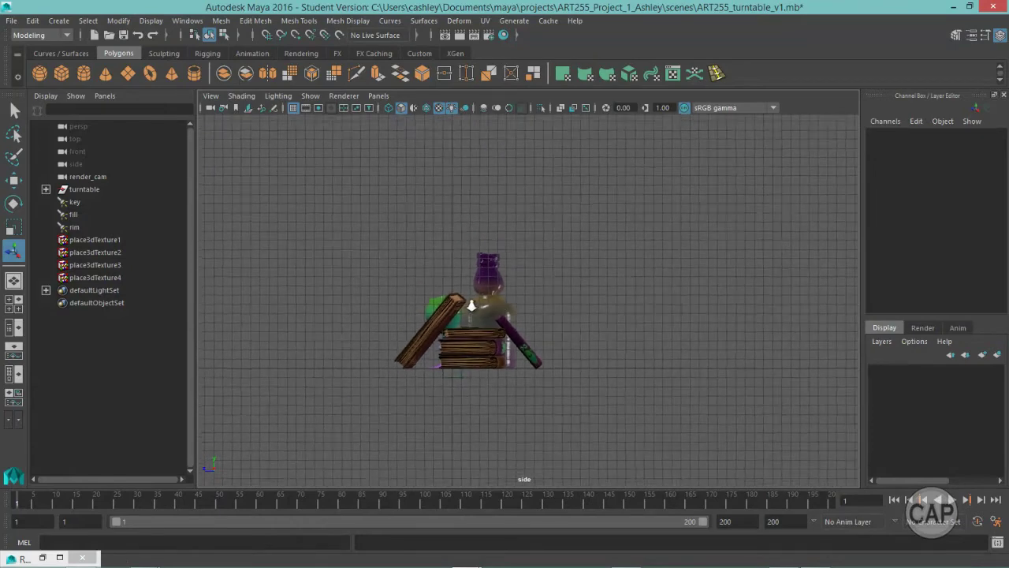
pyautogui.keyDown('alt'); pyautogui.moveTo(652, 282); pyautogui.dragTo(631, 310, button='middle'); pyautogui.keyUp('alt')
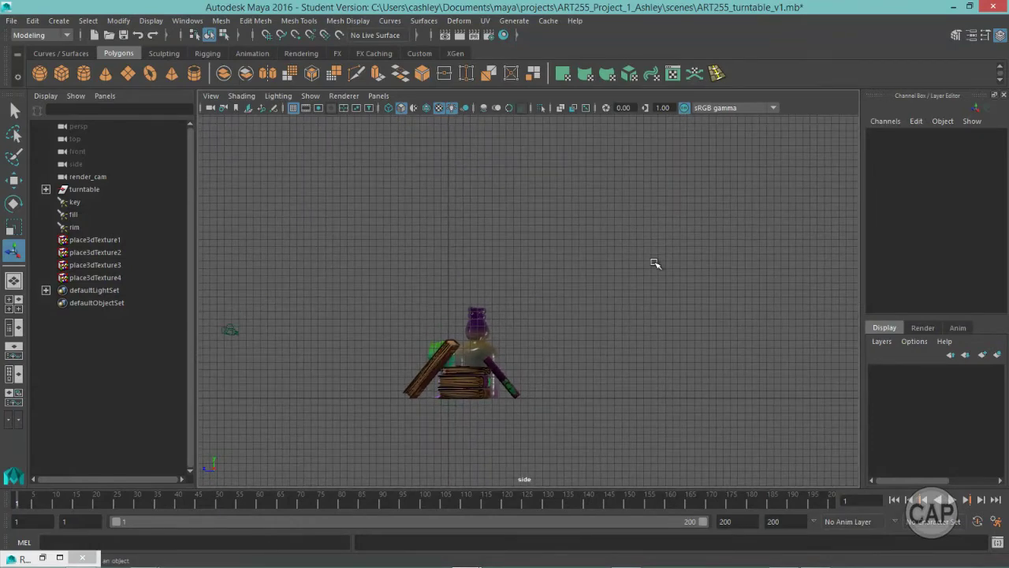
# Step: Start an EP curve from the Curves/Surfaces shelf with points along the ground under the props
pyautogui.click(49, 53)
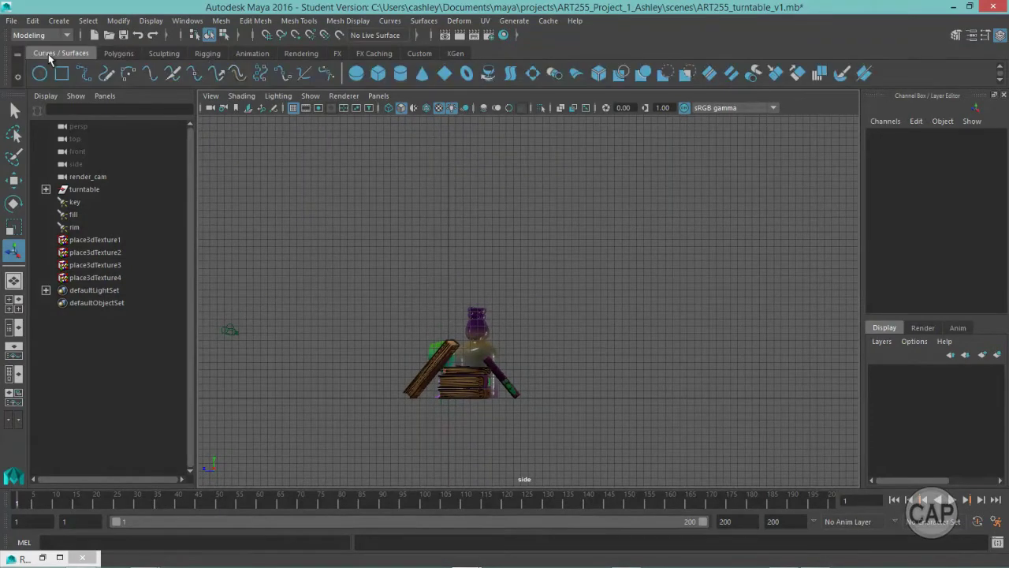
pyautogui.click(85, 76)
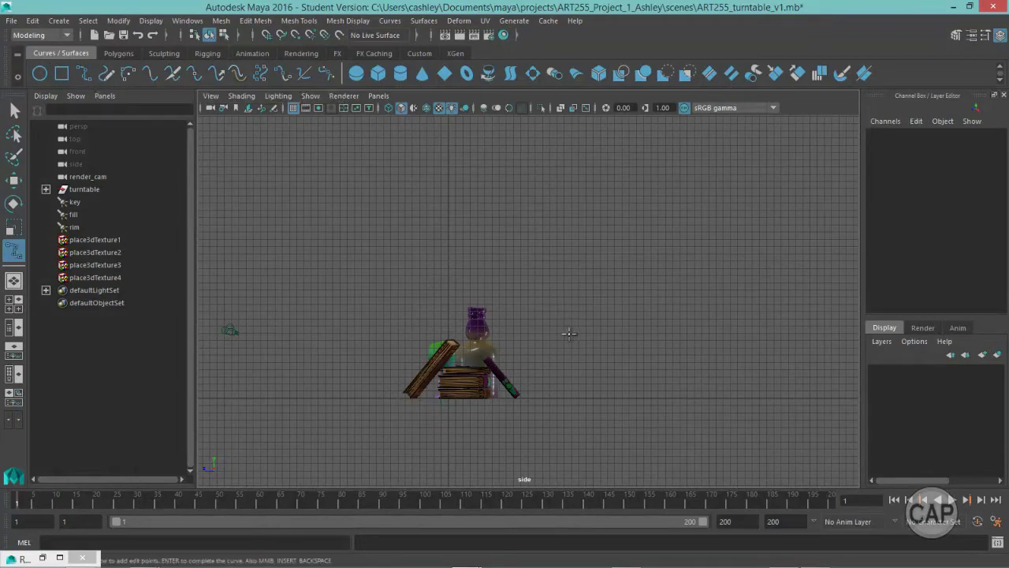
pyautogui.click(261, 396)
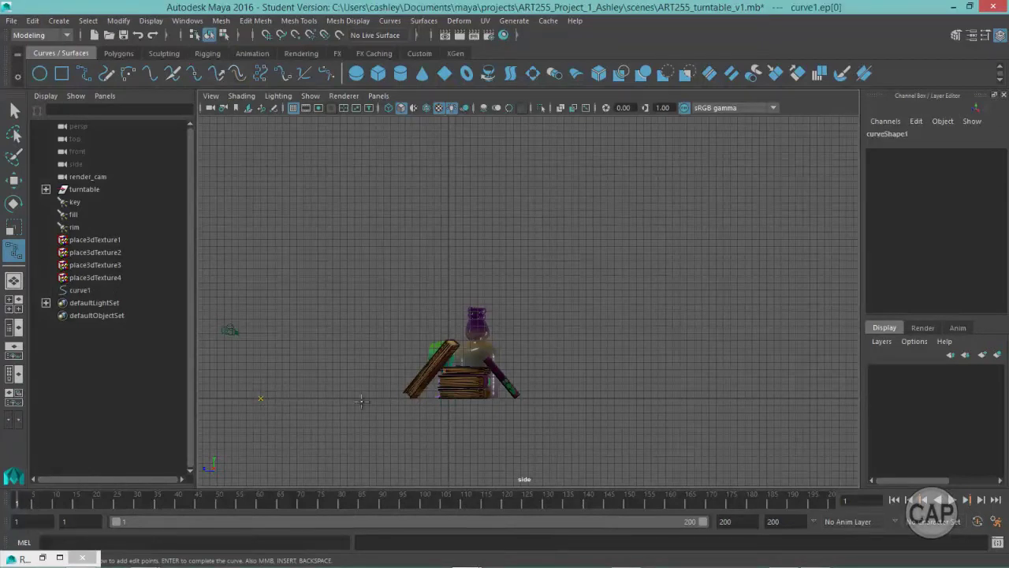
pyautogui.click(754, 398)
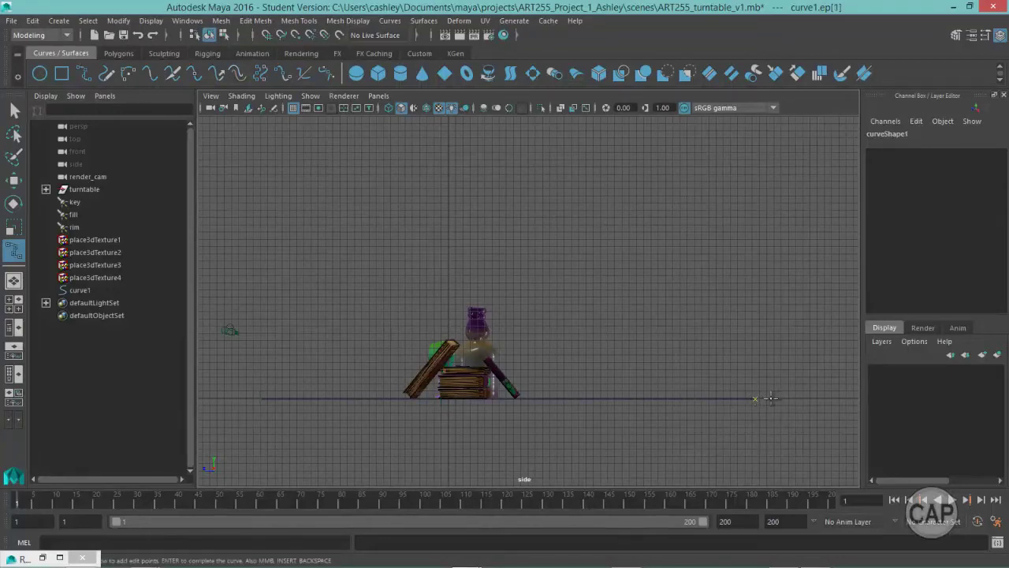
pyautogui.click(777, 398)
pyautogui.click(812, 395)
# Step: Bend the curve straight up at the right end and finish it as curve1
pyautogui.click(842, 352)
pyautogui.click(844, 321)
pyautogui.keyDown('alt'); pyautogui.moveTo(828, 163); pyautogui.dragTo(733, 186, button='middle'); pyautogui.keyUp('alt')
pyautogui.moveTo(735, 155); pyautogui.dragTo(739, 147)
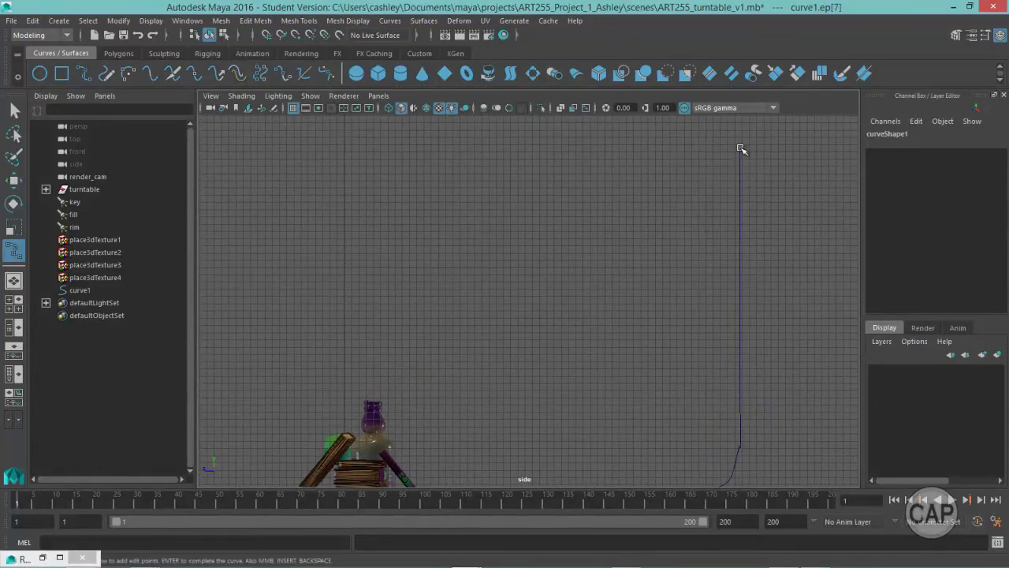
pyautogui.press('Return')
pyautogui.press('w')
pyautogui.keyDown('alt'); pyautogui.moveTo(558, 385); pyautogui.dragTo(534, 245, button='middle'); pyautogui.keyUp('alt')
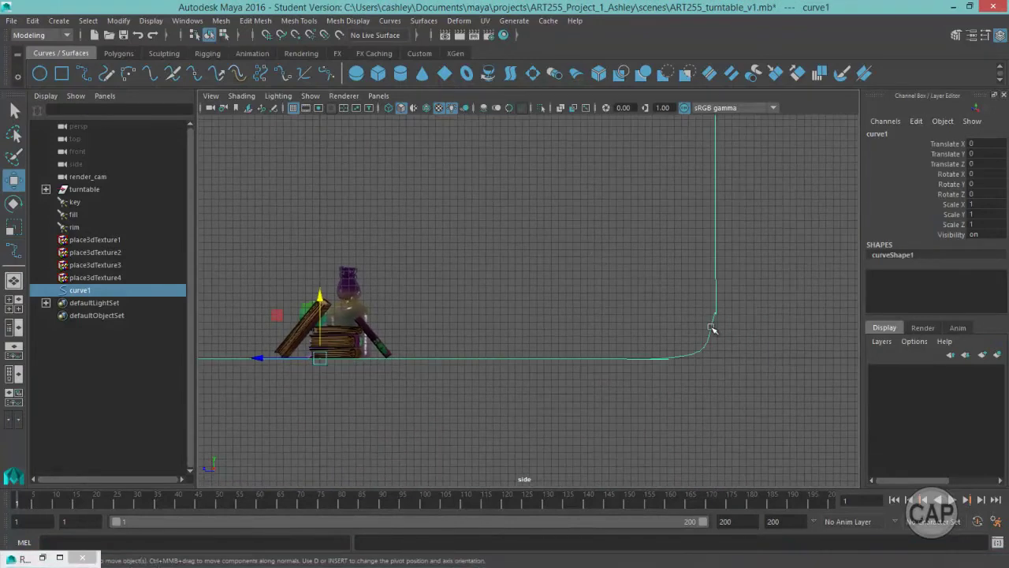
# Step: Switch curve1 to Control Vertex mode and shift the upper and lower-bend vertices
pyautogui.moveTo(710, 327); pyautogui.dragTo(642, 244, button='right')
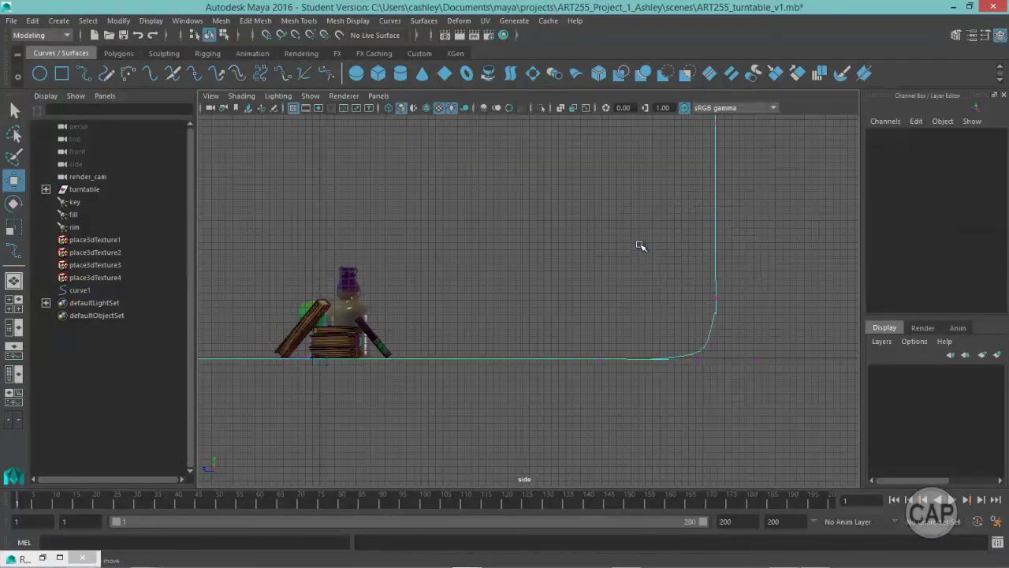
pyautogui.click(715, 298)
pyautogui.moveTo(719, 268)
pyautogui.mouseDown()
pyautogui.moveTo(719, 229)
pyautogui.moveTo(718, 268)
pyautogui.moveTo(710, 255)
pyautogui.mouseUp()
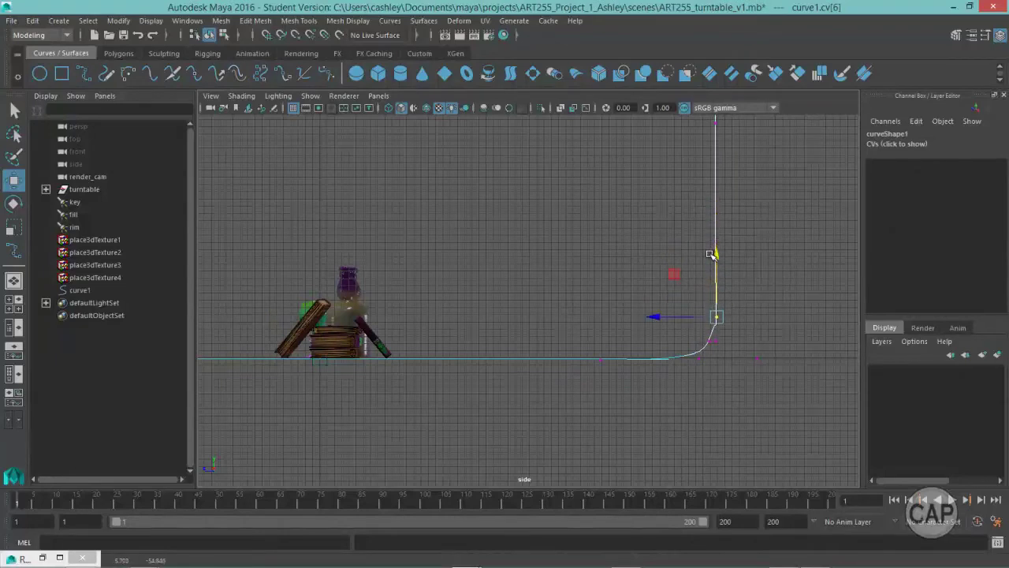
pyautogui.click(700, 359)
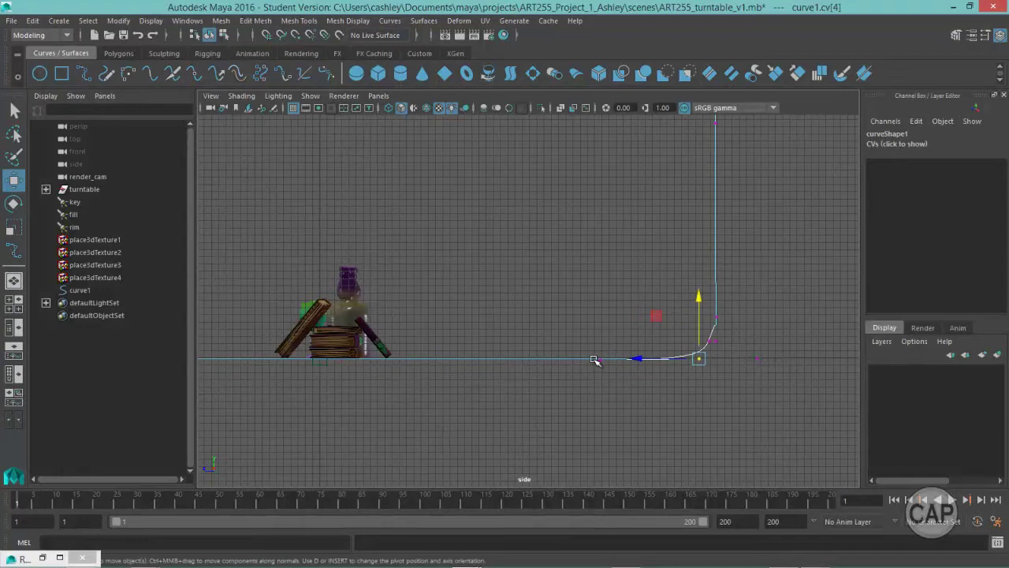
pyautogui.click(590, 356)
pyautogui.moveTo(608, 374); pyautogui.dragTo(502, 359)
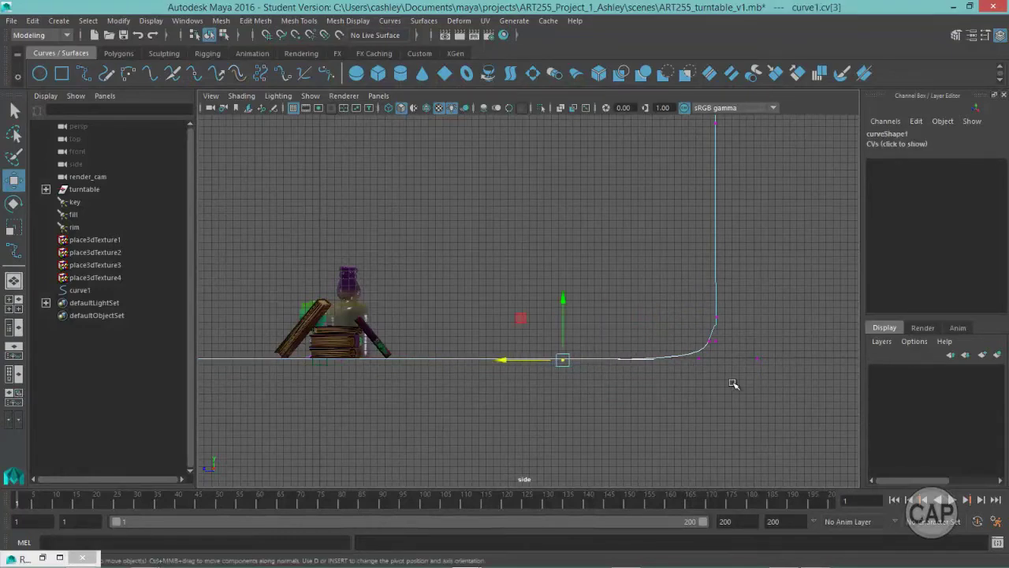
pyautogui.click(700, 359)
pyautogui.moveTo(646, 358)
pyautogui.mouseDown()
pyautogui.moveTo(601, 357)
pyautogui.moveTo(692, 359)
pyautogui.moveTo(544, 356)
pyautogui.moveTo(635, 361)
pyautogui.mouseUp()
# Step: Adjust the vertical, corner and pre-corner vertices to round curve1's bend
pyautogui.click(757, 358)
pyautogui.click(677, 359)
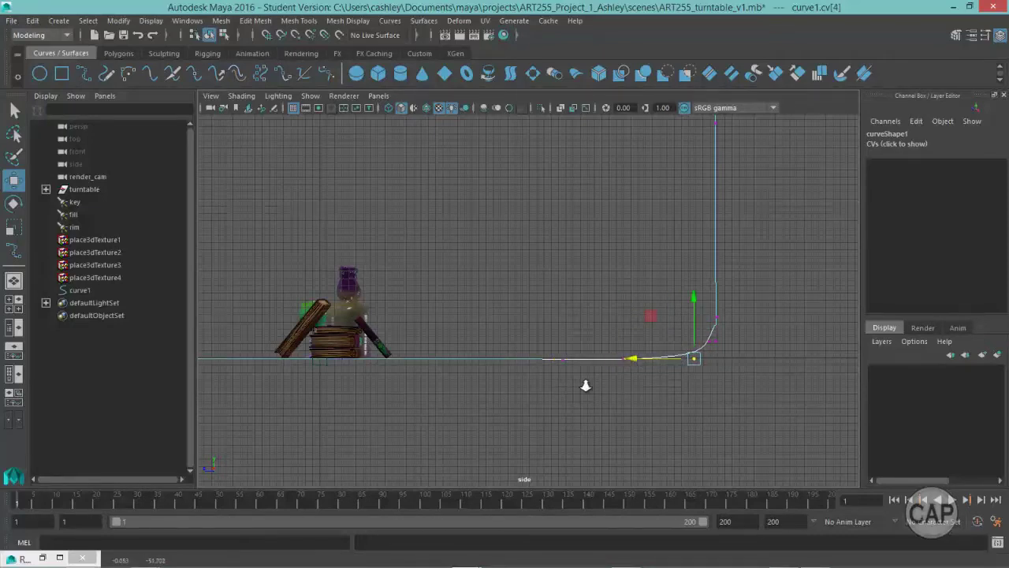
pyautogui.scroll(3, 586, 383)
pyautogui.keyDown('alt'); pyautogui.moveTo(586, 383); pyautogui.dragTo(555, 352, button='middle'); pyautogui.keyUp('alt')
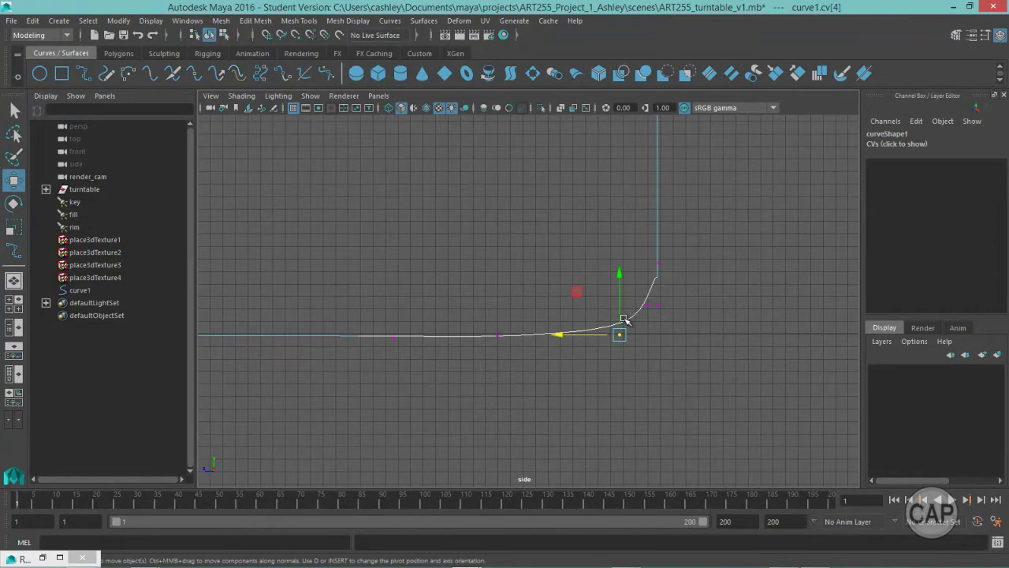
pyautogui.click(659, 263)
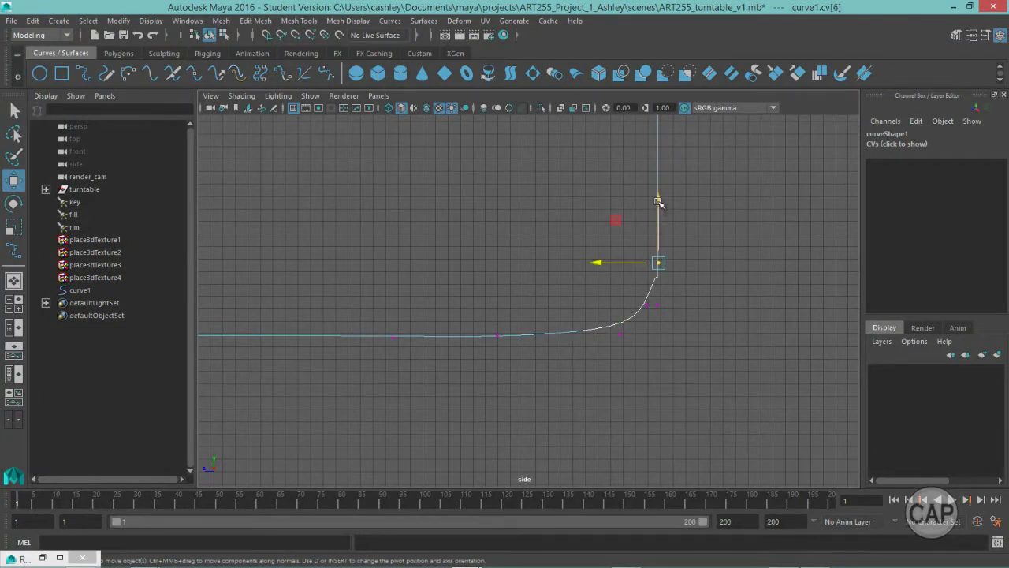
pyautogui.moveTo(657, 201); pyautogui.dragTo(646, 256)
pyautogui.click(657, 308)
pyautogui.click(648, 305)
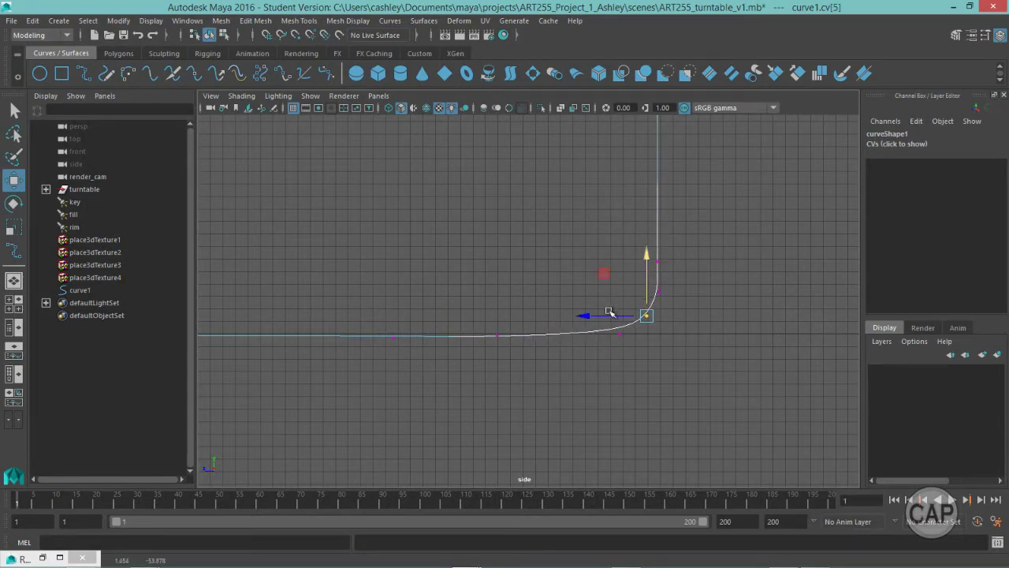
pyautogui.click(619, 334)
pyautogui.moveTo(565, 334)
pyautogui.mouseDown()
pyautogui.moveTo(543, 334)
pyautogui.moveTo(560, 335)
pyautogui.mouseUp()
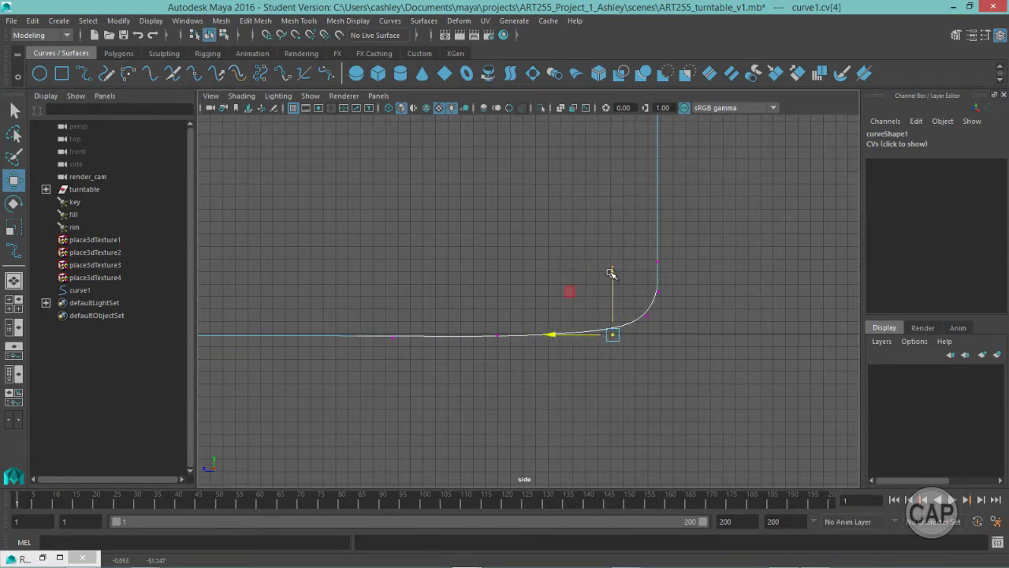
# Step: Grid-snap a floor control vertex back onto the ground line
pyautogui.press('c')
pyautogui.moveTo(613, 274); pyautogui.dragTo(596, 339)
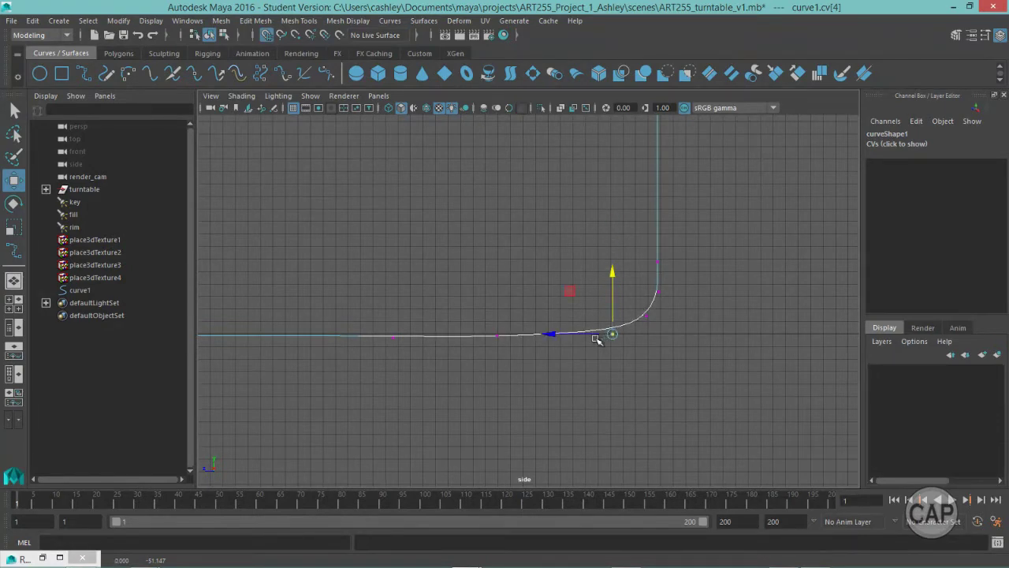
pyautogui.click(497, 335)
pyautogui.press('x')
pyautogui.moveTo(499, 282); pyautogui.dragTo(495, 335)
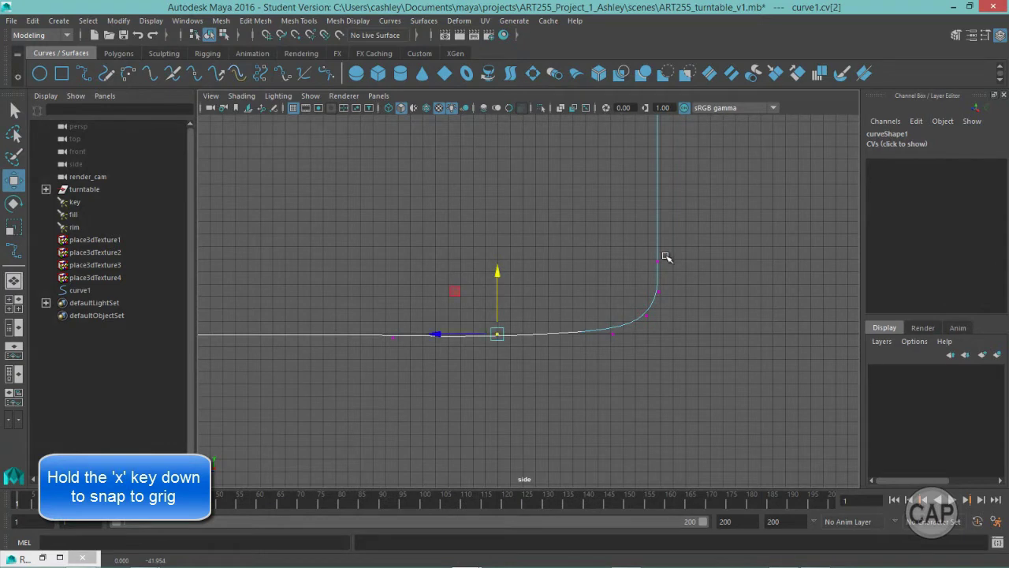
# Step: Align the two top vertices above the corner and shift the corner vertices left
pyautogui.moveTo(642, 237); pyautogui.dragTo(671, 294)
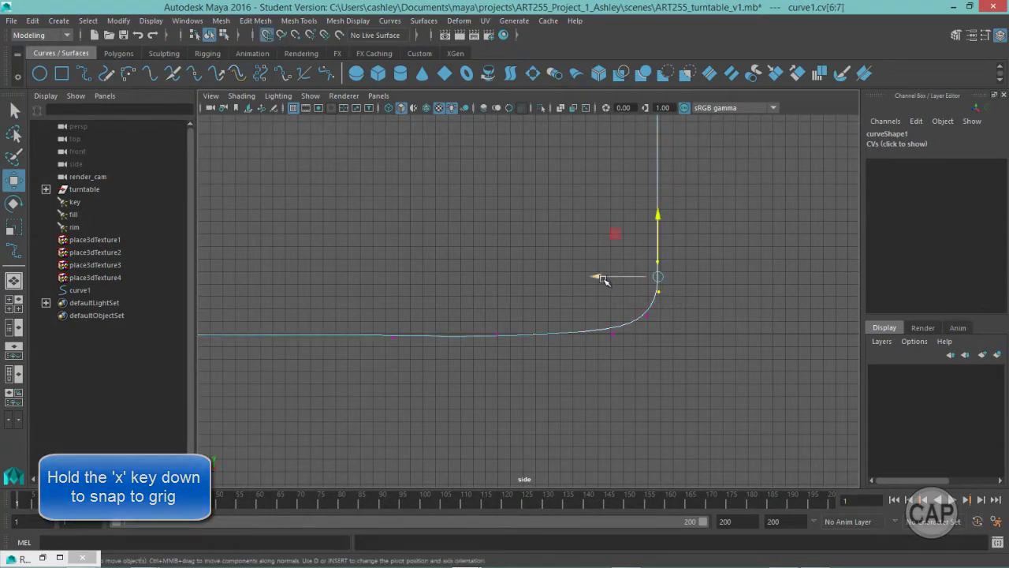
pyautogui.moveTo(600, 277); pyautogui.dragTo(645, 279)
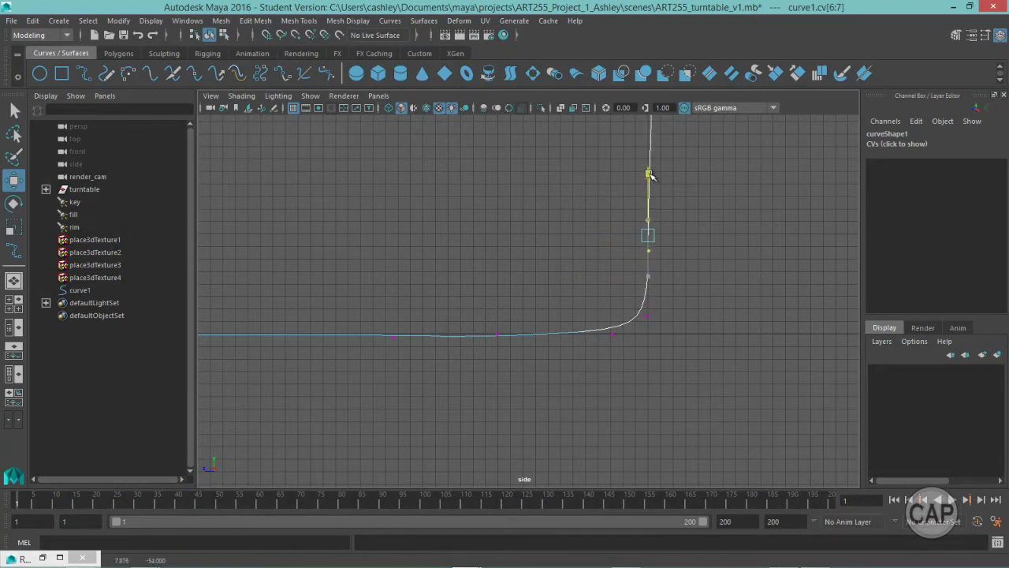
pyautogui.click(646, 315)
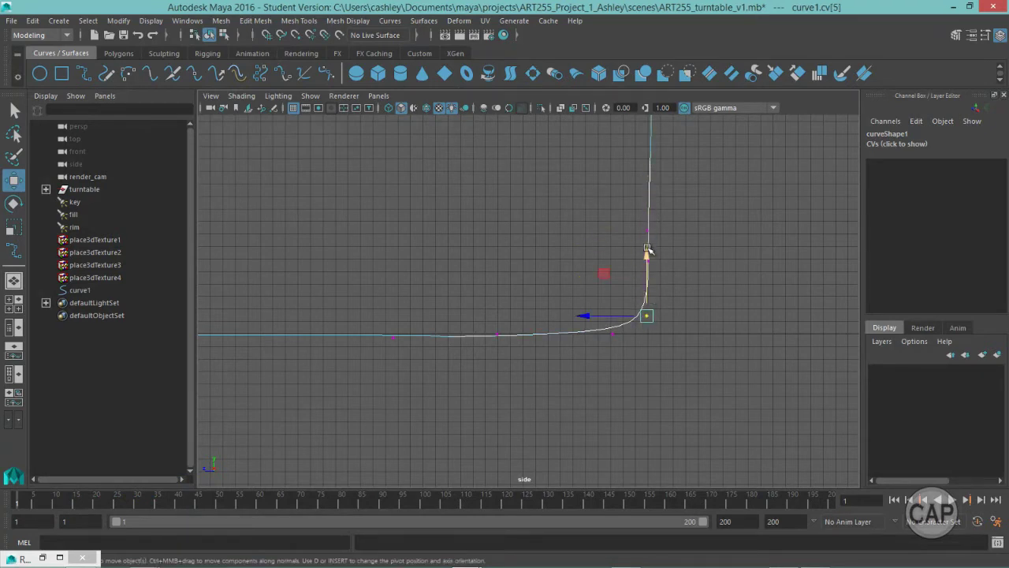
pyautogui.moveTo(648, 254); pyautogui.dragTo(637, 267)
pyautogui.moveTo(589, 307); pyautogui.dragTo(541, 334)
pyautogui.click(615, 334)
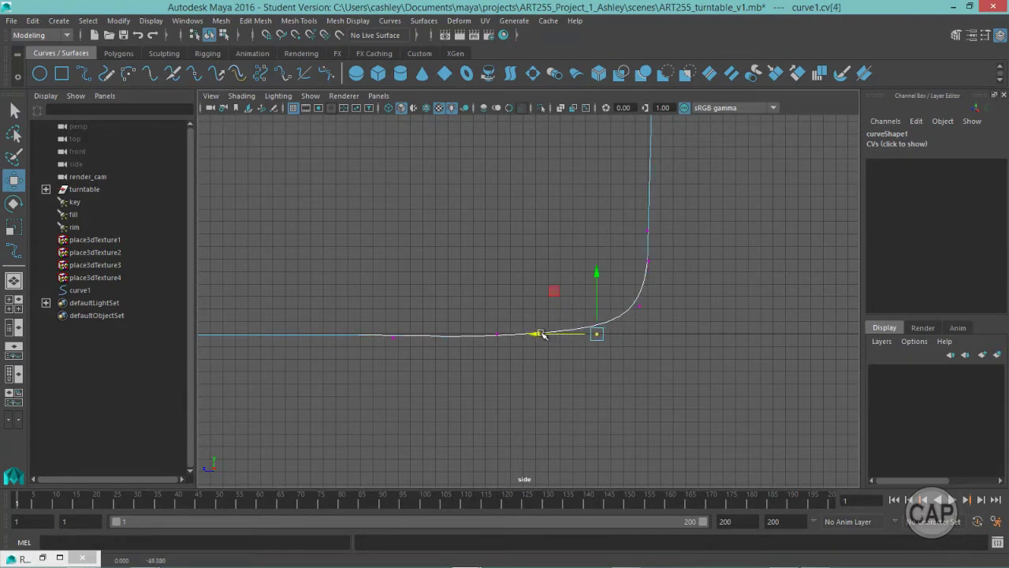
# Step: Grid-snap the remaining floor vertices, including the first CV, onto the ground line
pyautogui.click(393, 336)
pyautogui.press('x')
pyautogui.moveTo(394, 277); pyautogui.dragTo(389, 334)
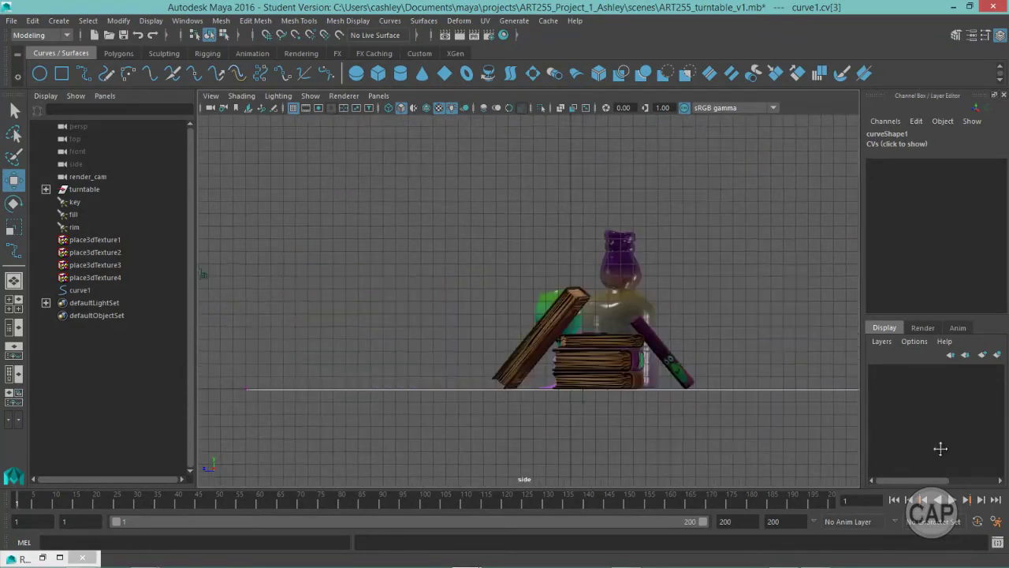
pyautogui.keyDown('alt'); pyautogui.moveTo(258, 397); pyautogui.dragTo(851, 417, button='middle'); pyautogui.keyUp('alt')
pyautogui.moveTo(342, 360); pyautogui.dragTo(380, 387)
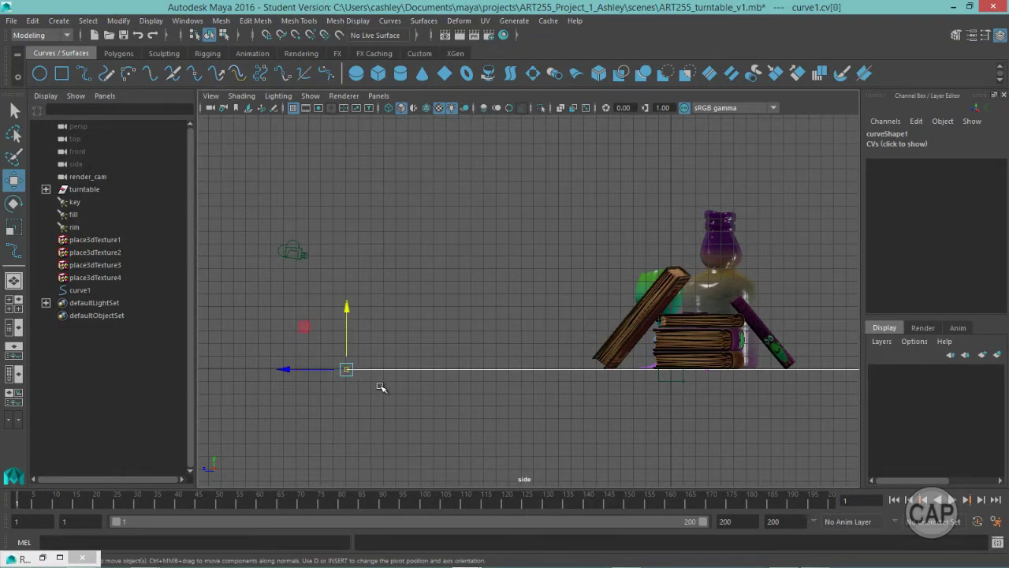
pyautogui.press('x')
pyautogui.moveTo(346, 309); pyautogui.dragTo(341, 371)
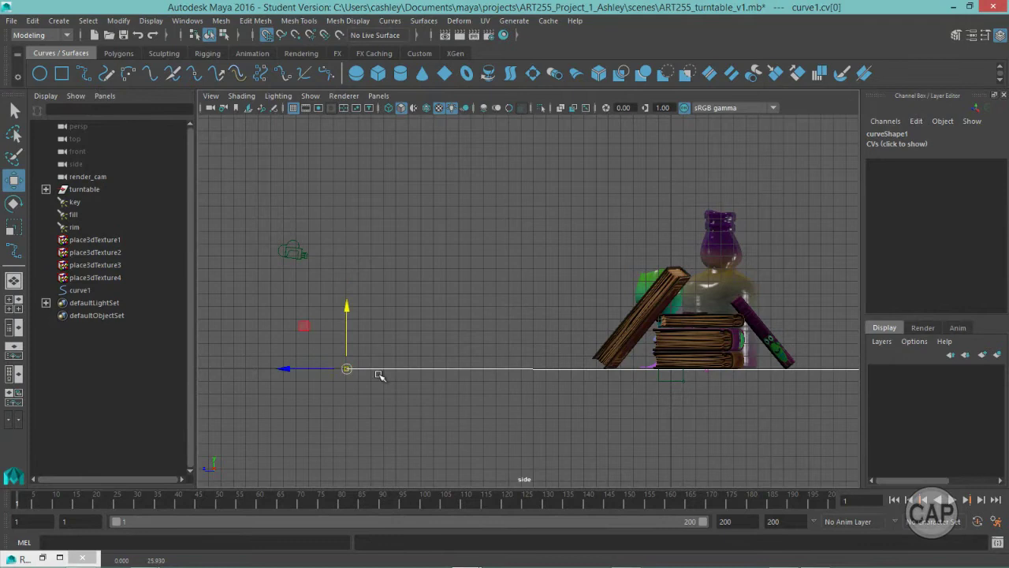
# Step: Select the top control points and snap them onto one vertical grid line
pyautogui.keyDown('alt'); pyautogui.moveTo(708, 416); pyautogui.dragTo(547, 383, button='middle'); pyautogui.keyUp('alt')
pyautogui.scroll(-5, 324, 415)
pyautogui.scroll(3, 518, 478)
pyautogui.keyDown('alt'); pyautogui.moveTo(518, 477); pyautogui.dragTo(614, 432, button='middle'); pyautogui.keyUp('alt')
pyautogui.scroll(-2, 606, 216)
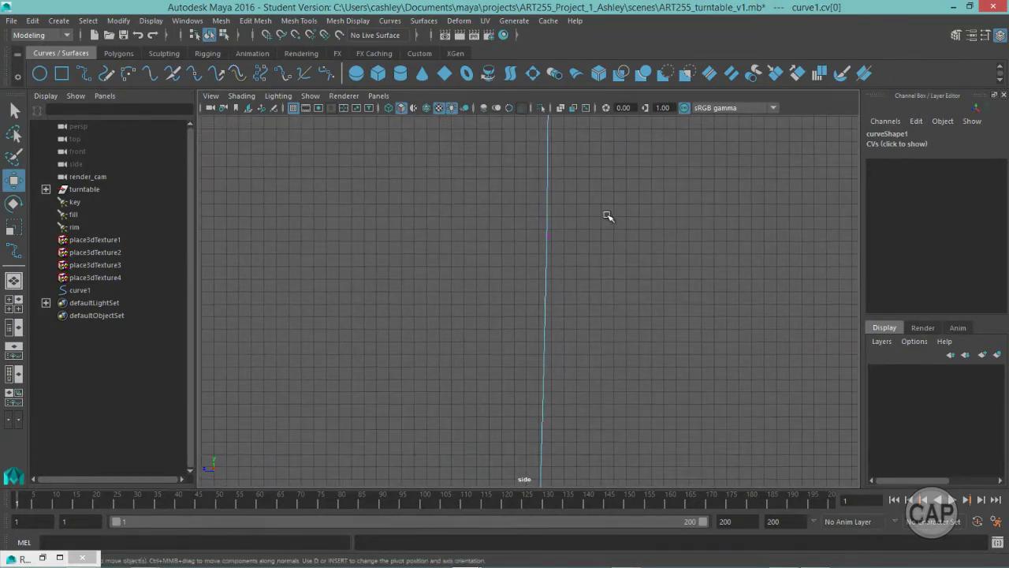
pyautogui.keyDown('alt'); pyautogui.moveTo(606, 216); pyautogui.dragTo(633, 322, button='middle'); pyautogui.keyUp('alt')
pyautogui.moveTo(538, 158); pyautogui.dragTo(588, 382)
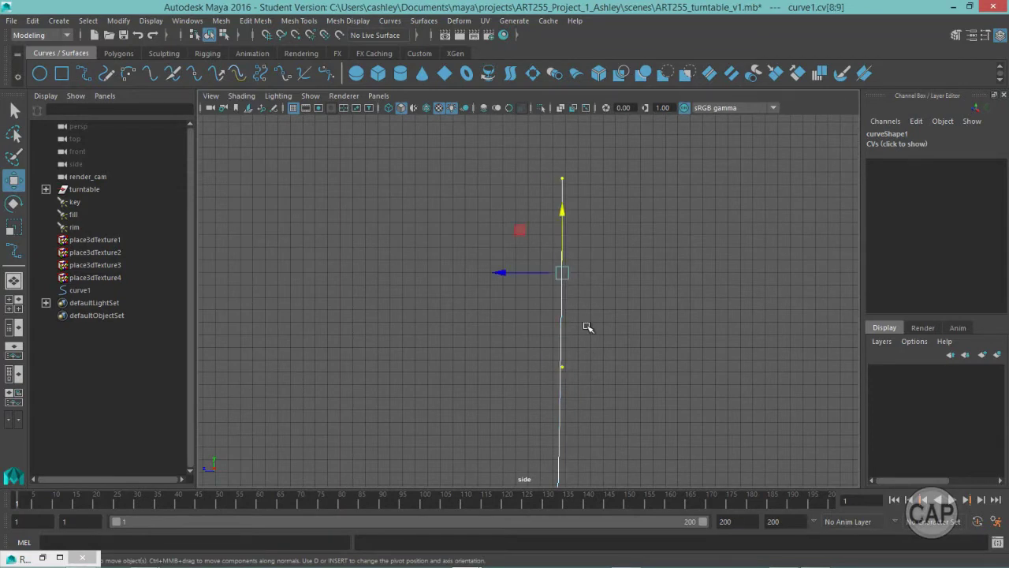
pyautogui.press('x')
pyautogui.moveTo(500, 273); pyautogui.dragTo(560, 281)
pyautogui.keyDown('alt'); pyautogui.moveTo(644, 376); pyautogui.dragTo(660, 212, button='middle'); pyautogui.keyUp('alt')
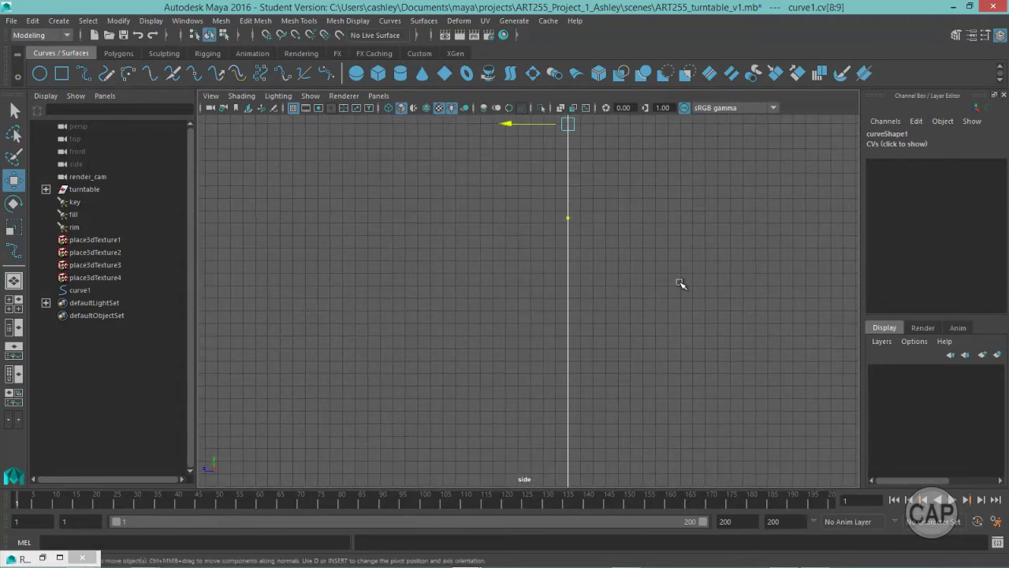
# Step: Clear the point selection, return to Object Mode and select curve1
pyautogui.keyDown('alt'); pyautogui.moveTo(679, 281); pyautogui.dragTo(390, 297, button='right'); pyautogui.keyUp('alt')
pyautogui.click(389, 297)
pyautogui.keyDown('alt'); pyautogui.moveTo(549, 335); pyautogui.dragTo(693, 347, button='middle'); pyautogui.keyUp('alt')
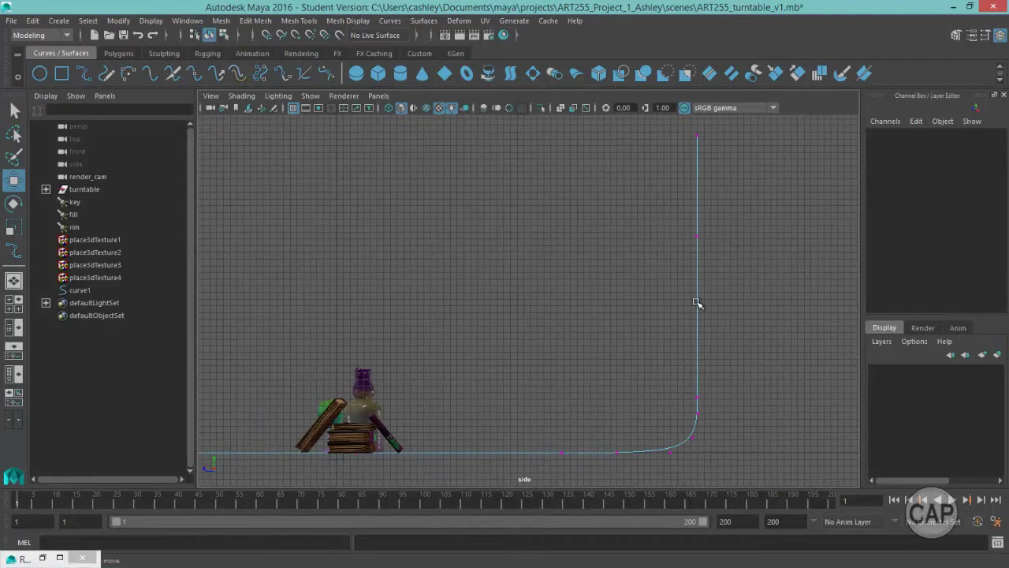
pyautogui.moveTo(696, 303); pyautogui.dragTo(729, 248, button='right')
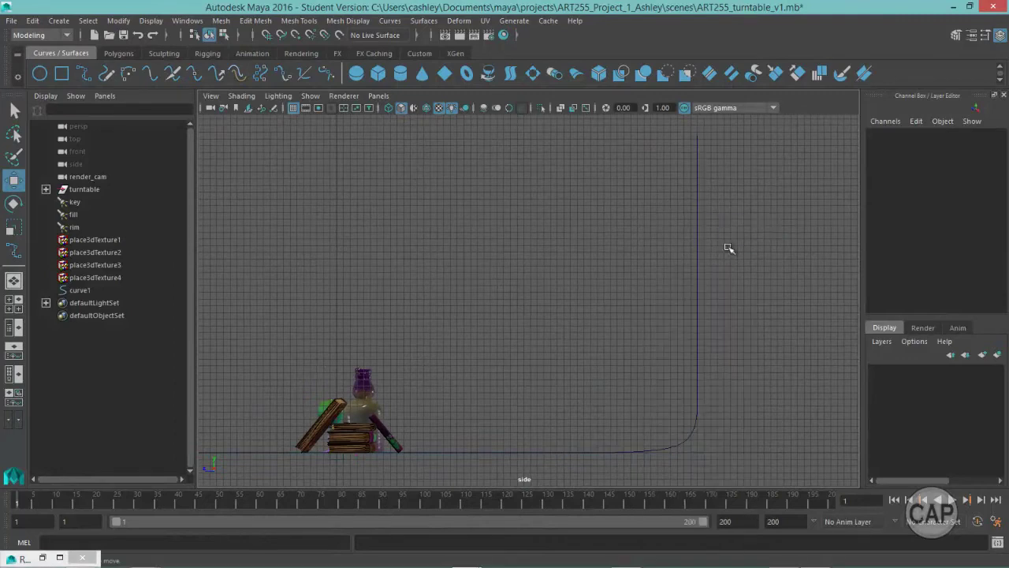
pyautogui.click(698, 281)
# Step: Rebuild curve1 as a uniform 3 cubic curve with 20 spans
pyautogui.click(389, 22)
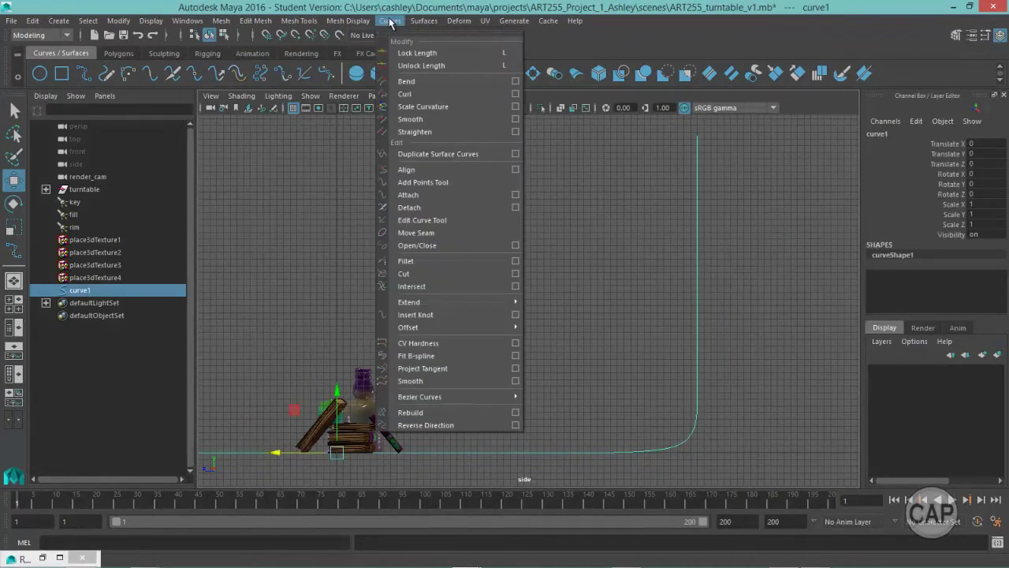
pyautogui.click(514, 413)
pyautogui.moveTo(442, 100); pyautogui.dragTo(491, 102)
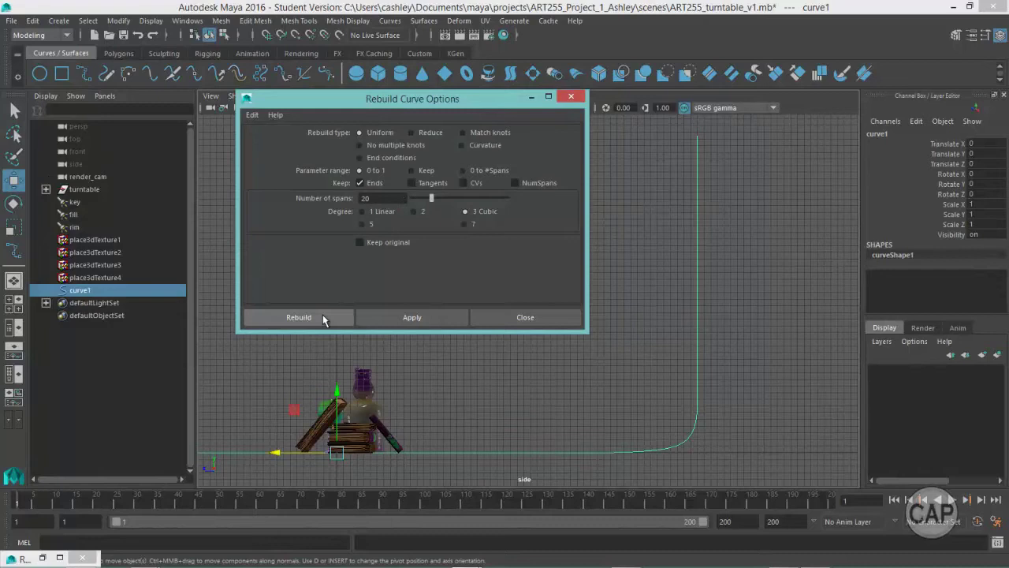
pyautogui.click(327, 316)
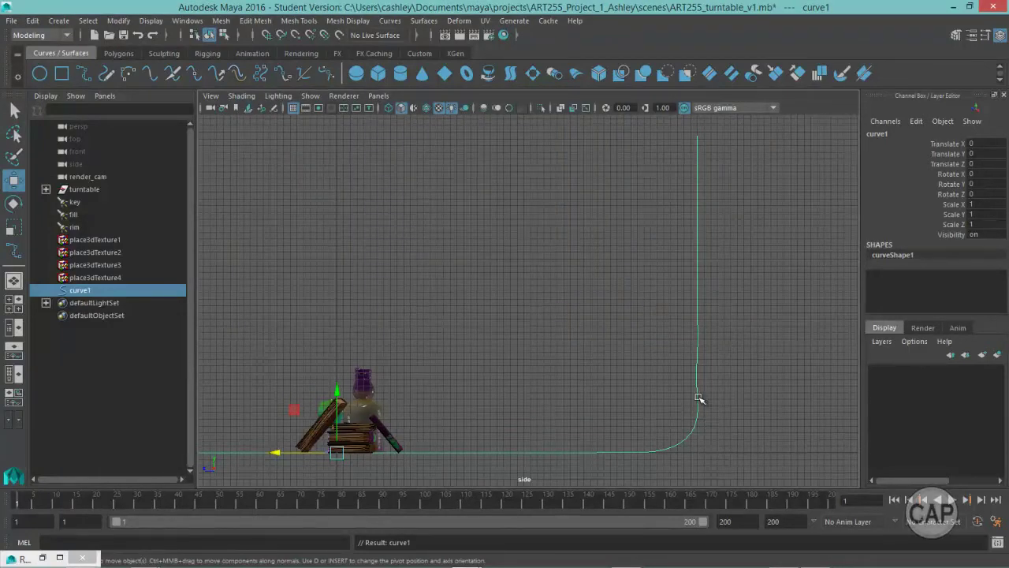
# Step: Scale the wall CVs flat and grid-snap them onto a single vertical line
pyautogui.moveTo(694, 241); pyautogui.dragTo(622, 240, button='right')
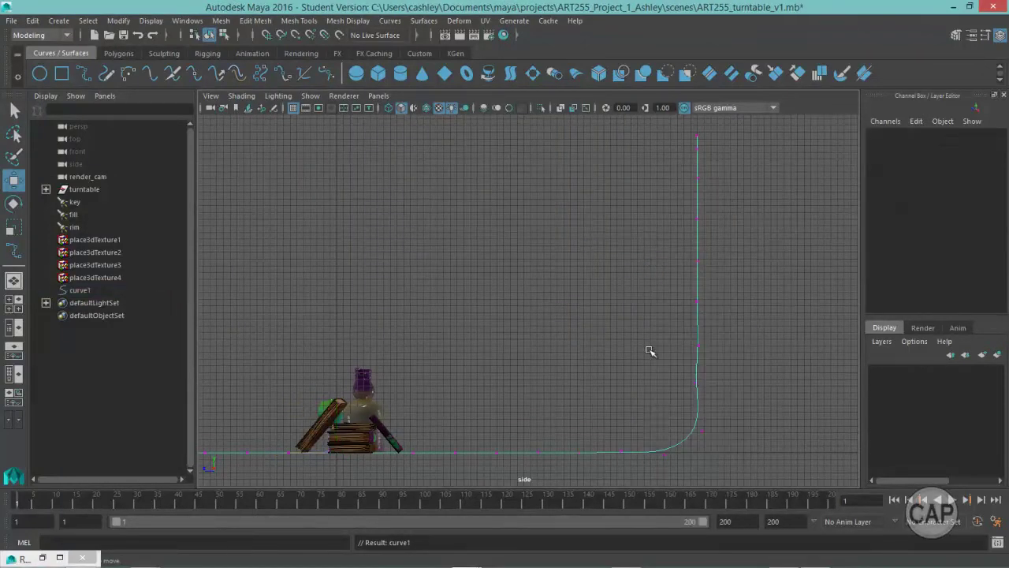
pyautogui.moveTo(672, 127); pyautogui.dragTo(736, 393)
pyautogui.press('r')
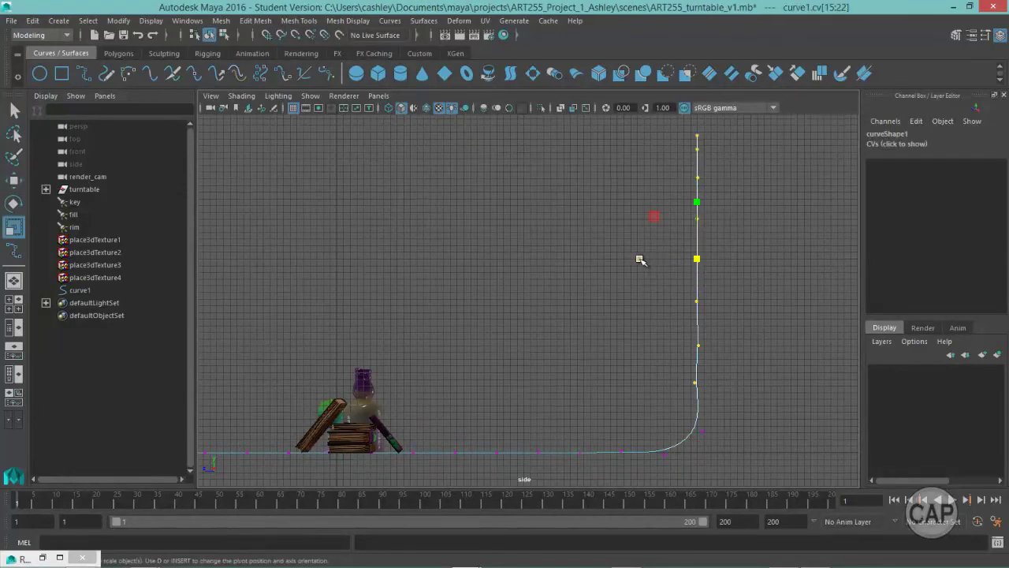
pyautogui.moveTo(639, 260); pyautogui.dragTo(698, 268, button='middle')
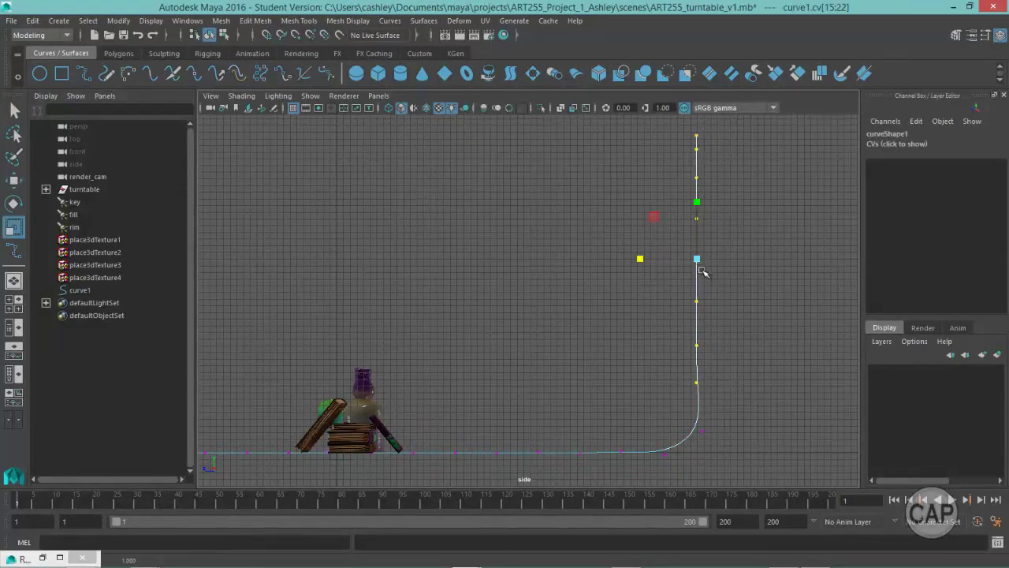
pyautogui.press('w')
pyautogui.press('x')
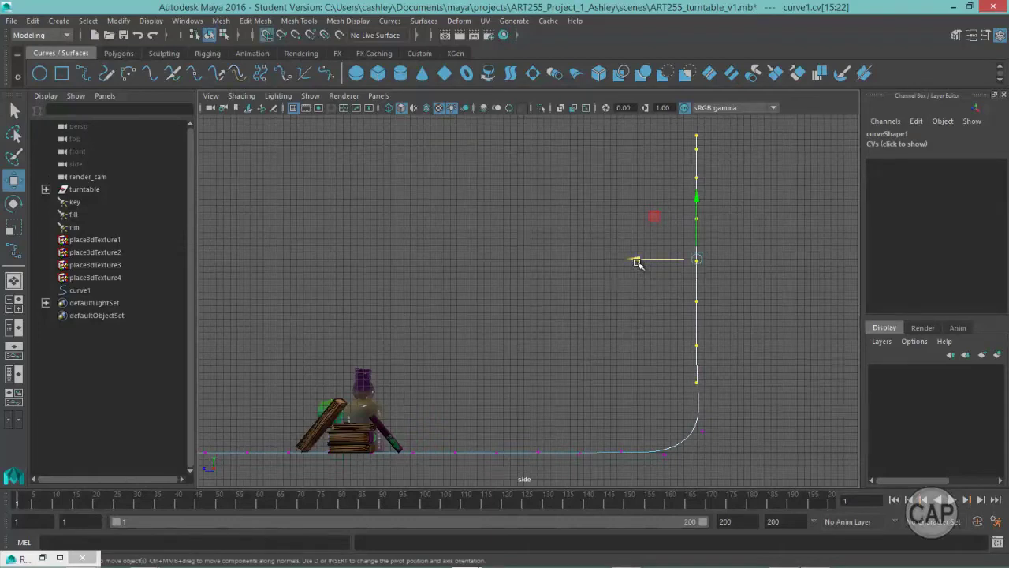
pyautogui.moveTo(637, 262); pyautogui.dragTo(712, 272, button='middle')
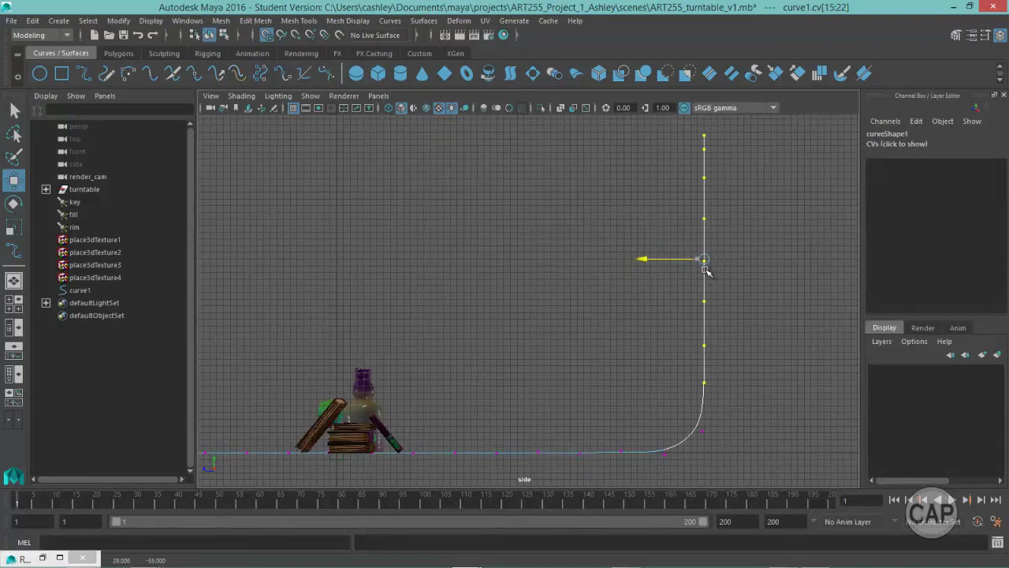
pyautogui.keyDown('alt'); pyautogui.moveTo(751, 398); pyautogui.dragTo(774, 311, button='middle'); pyautogui.keyUp('alt')
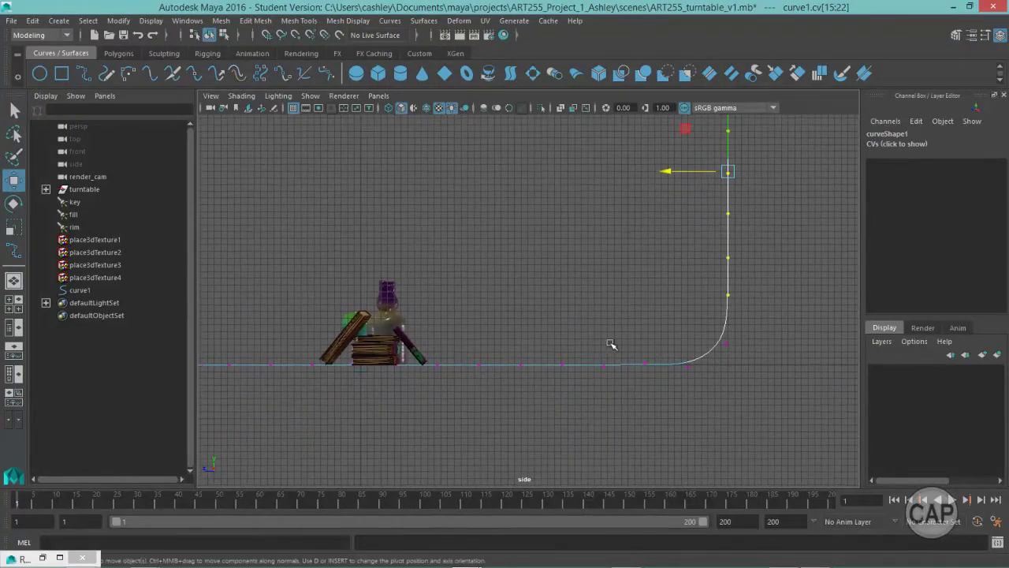
# Step: Scale floor CVs 0–12 flat in Y and grid-snap them onto the ground line
pyautogui.moveTo(653, 339); pyautogui.dragTo(195, 394)
pyautogui.keyDown('alt'); pyautogui.moveTo(405, 439); pyautogui.dragTo(497, 443, button='middle'); pyautogui.keyUp('alt')
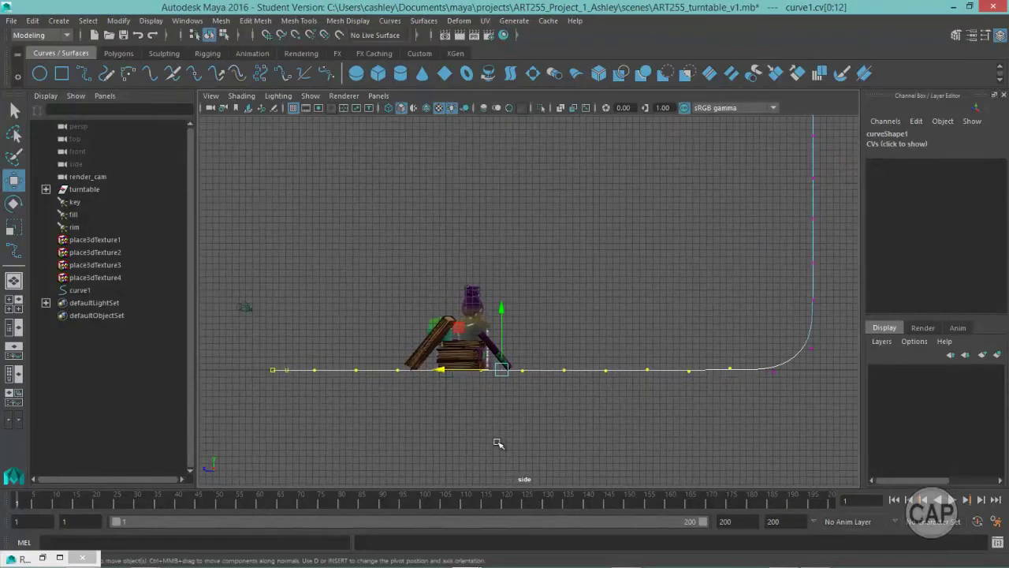
pyautogui.press('r')
pyautogui.moveTo(502, 313); pyautogui.dragTo(505, 372)
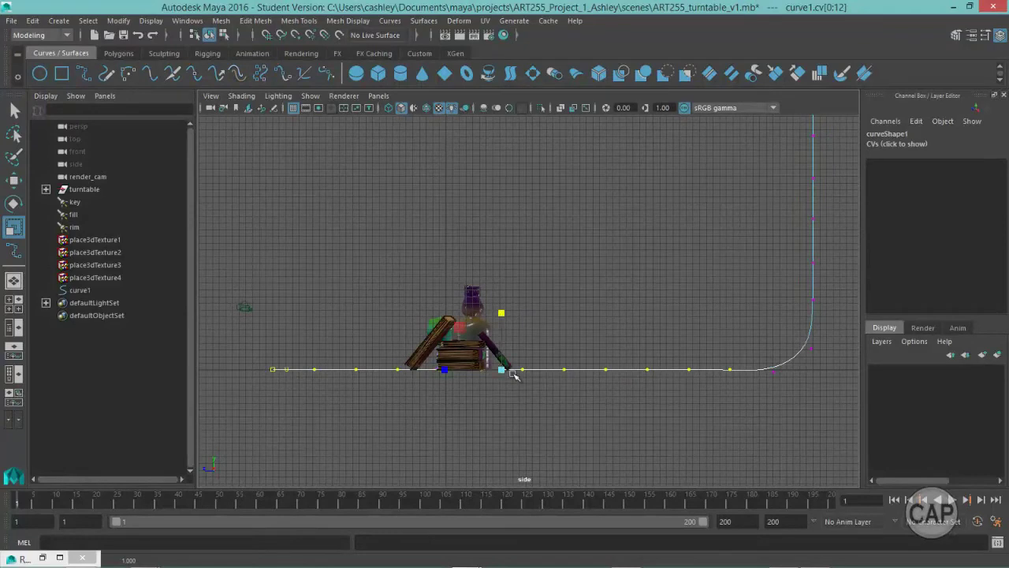
pyautogui.press('w')
pyautogui.press('x')
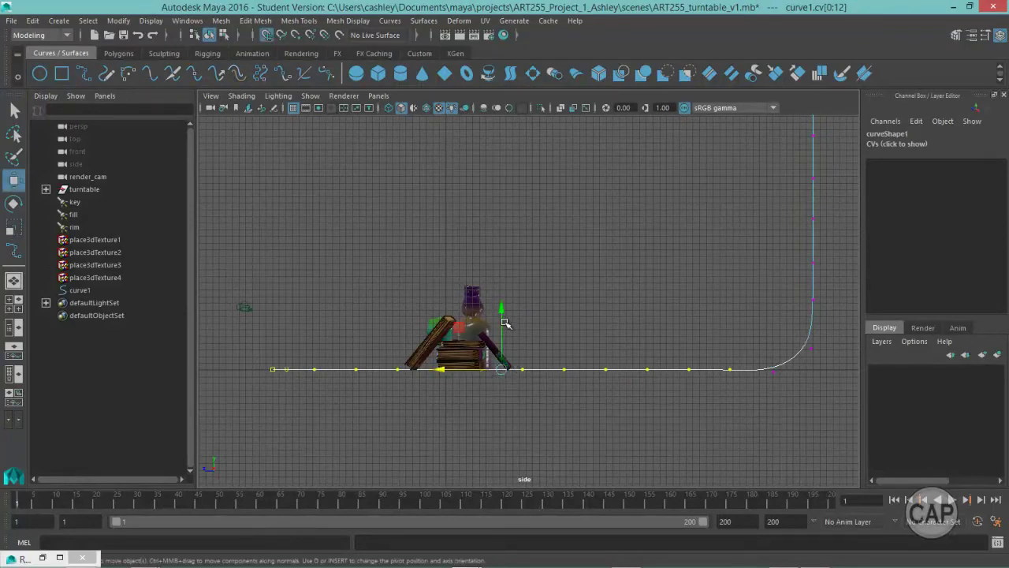
pyautogui.moveTo(502, 311)
pyautogui.mouseDown()
pyautogui.moveTo(503, 265)
pyautogui.moveTo(503, 312)
pyautogui.mouseUp()
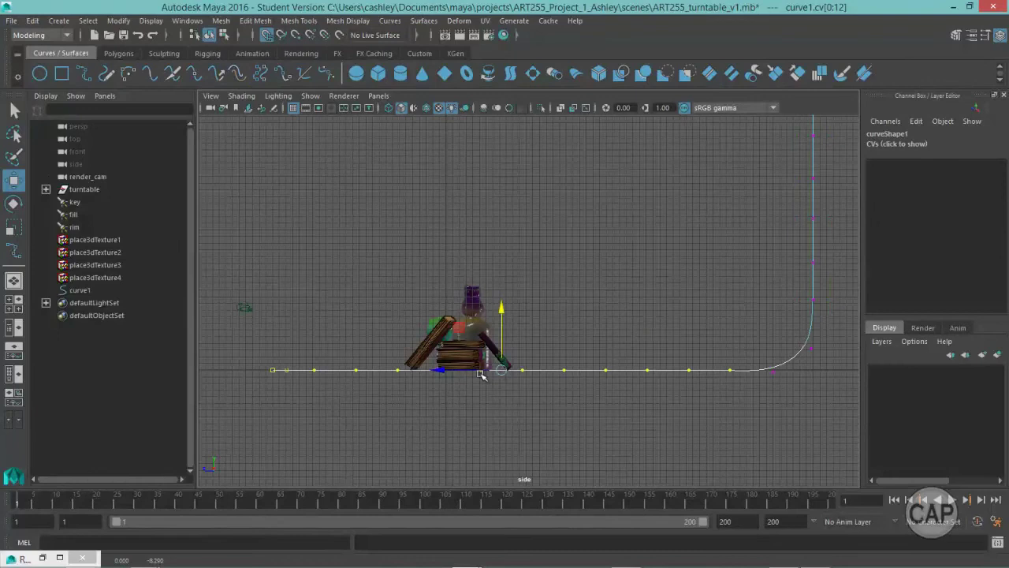
pyautogui.keyDown('alt'); pyautogui.moveTo(675, 430); pyautogui.dragTo(556, 418, button='middle'); pyautogui.keyUp('alt')
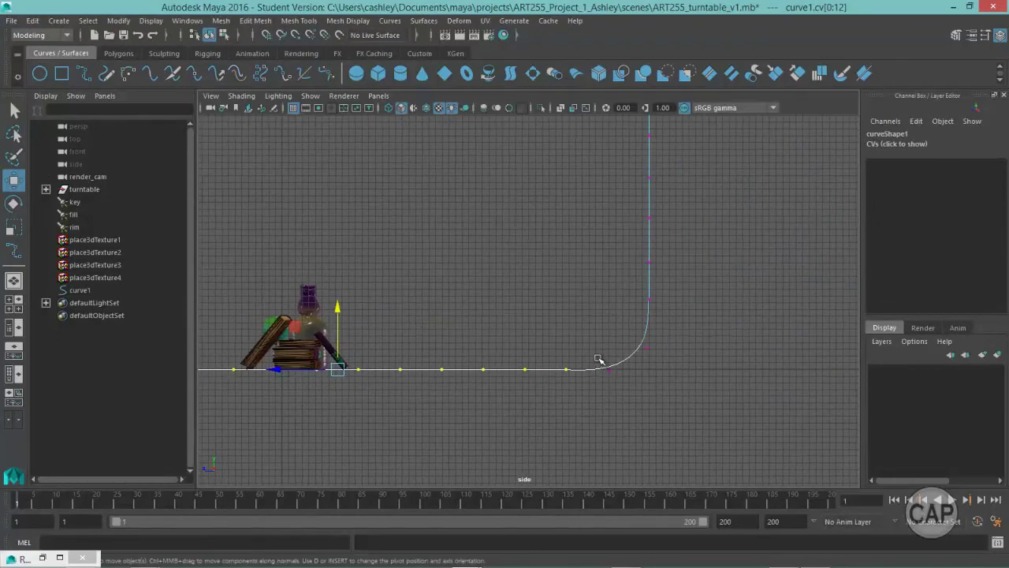
# Step: Nudge corner CVs 13 and 14 in X and Y to widen the rounded bend
pyautogui.moveTo(597, 360); pyautogui.dragTo(619, 379)
pyautogui.moveTo(609, 309); pyautogui.dragTo(611, 310)
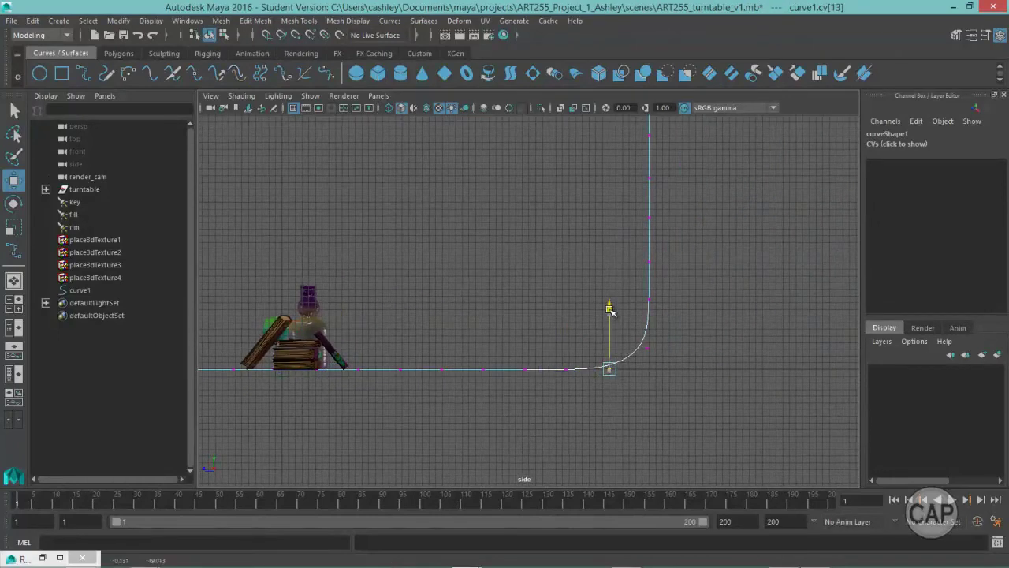
pyautogui.moveTo(592, 363); pyautogui.dragTo(600, 362)
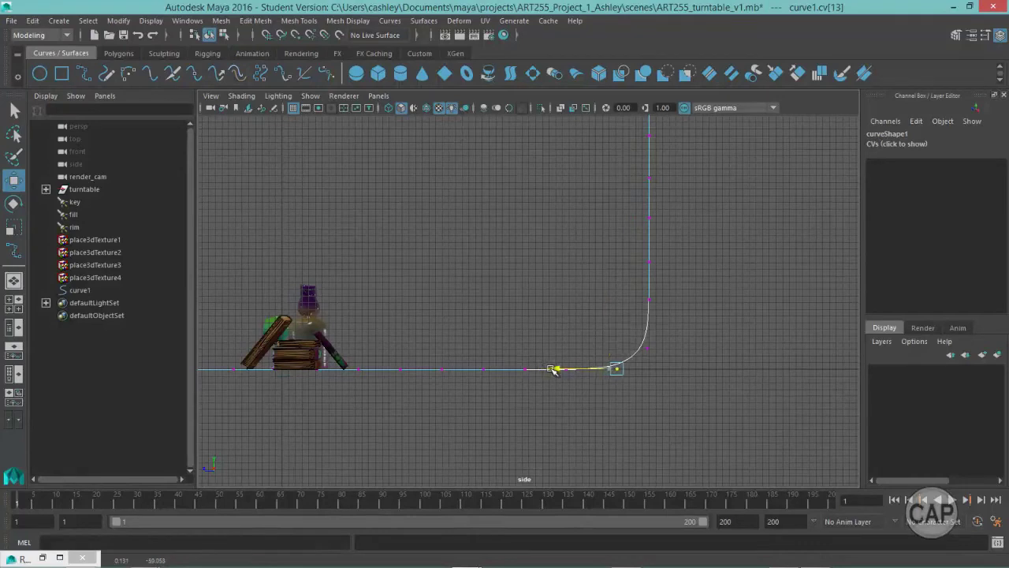
pyautogui.click(648, 346)
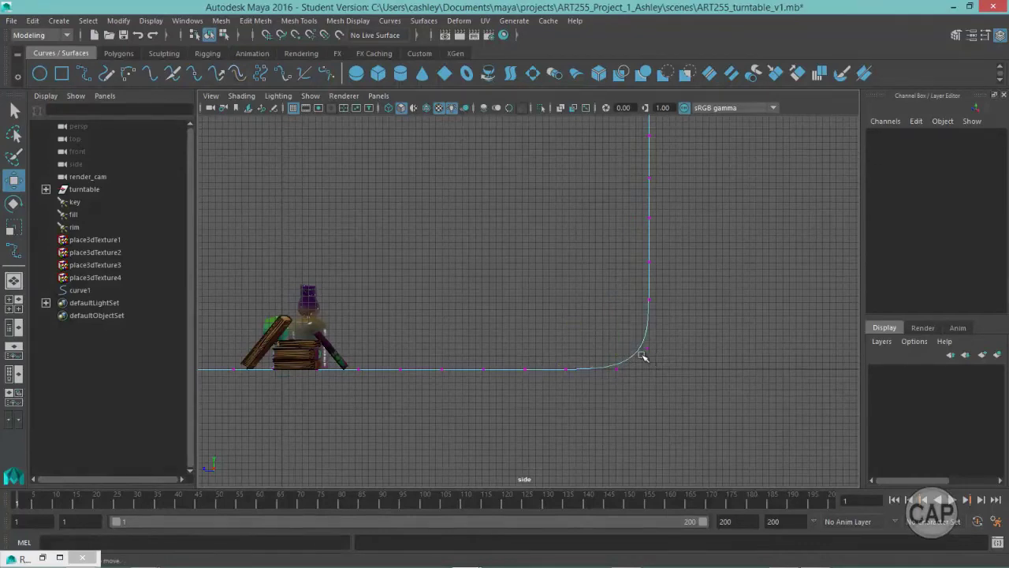
pyautogui.click(643, 347)
pyautogui.moveTo(591, 347); pyautogui.dragTo(587, 347)
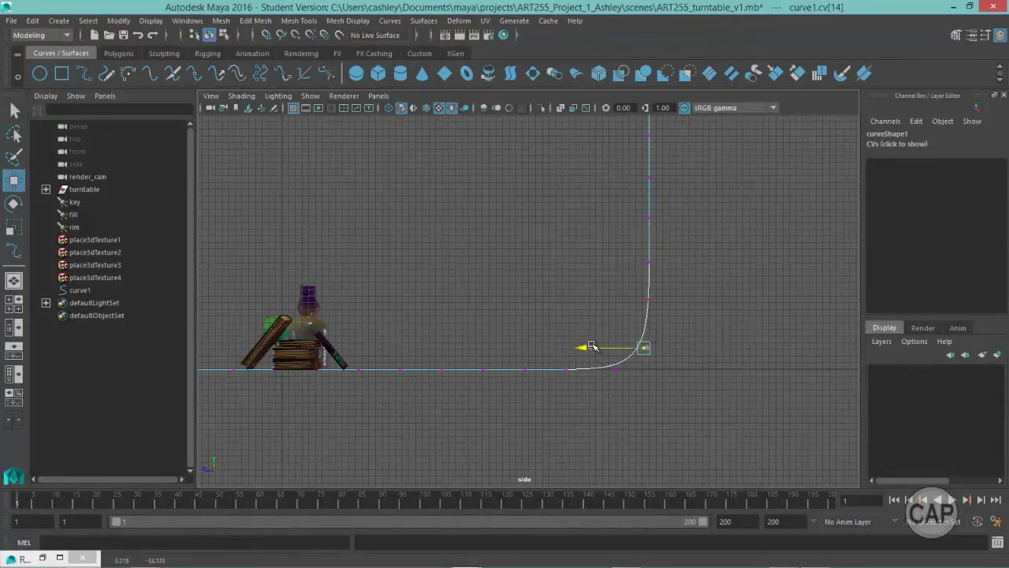
pyautogui.moveTo(643, 291); pyautogui.dragTo(646, 283)
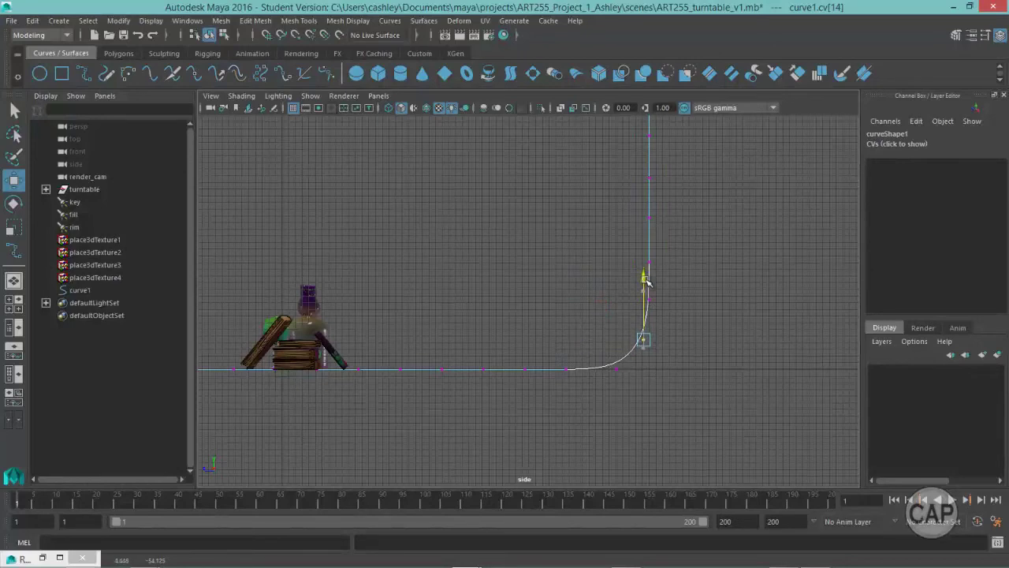
pyautogui.click(616, 368)
pyautogui.moveTo(554, 368); pyautogui.dragTo(551, 368)
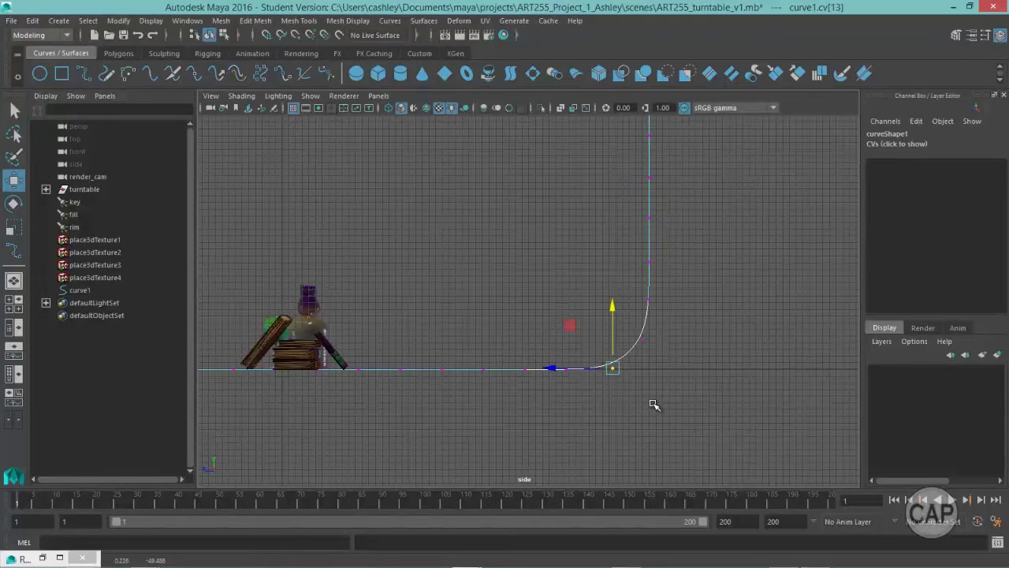
# Step: In the perspective view, move curve1 to the right of the props at X 35.666
pyautogui.press('space')
pyautogui.moveTo(647, 402); pyautogui.dragTo(647, 377)
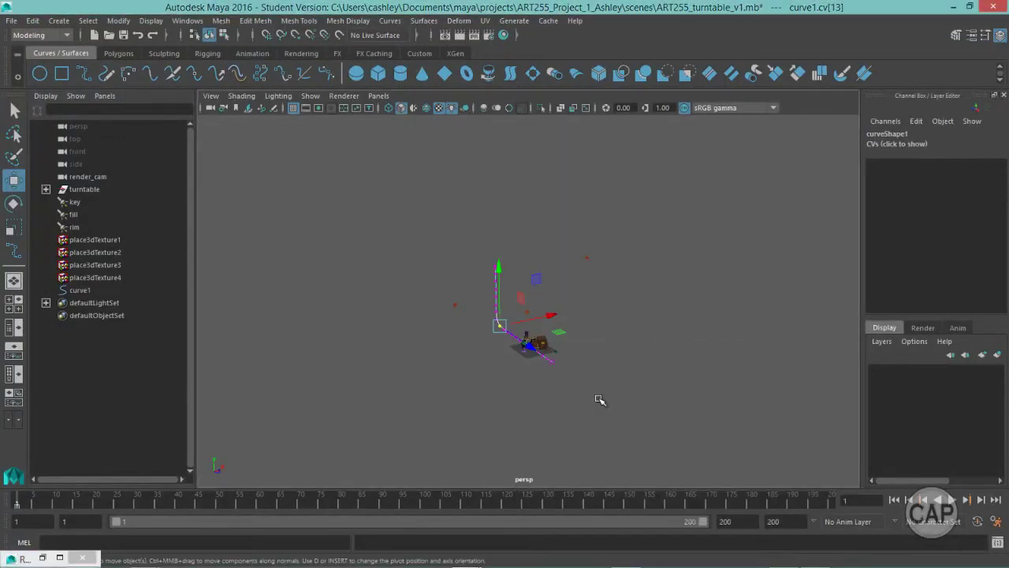
pyautogui.keyDown('alt'); pyautogui.moveTo(599, 401); pyautogui.dragTo(610, 442); pyautogui.keyUp('alt')
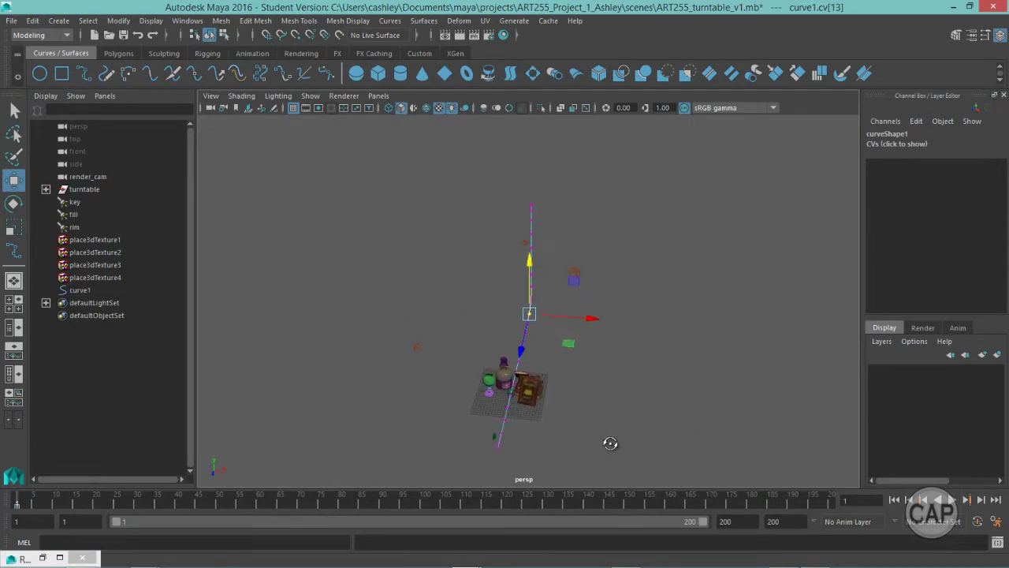
pyautogui.press('F8')
pyautogui.scroll(-3, 626, 429)
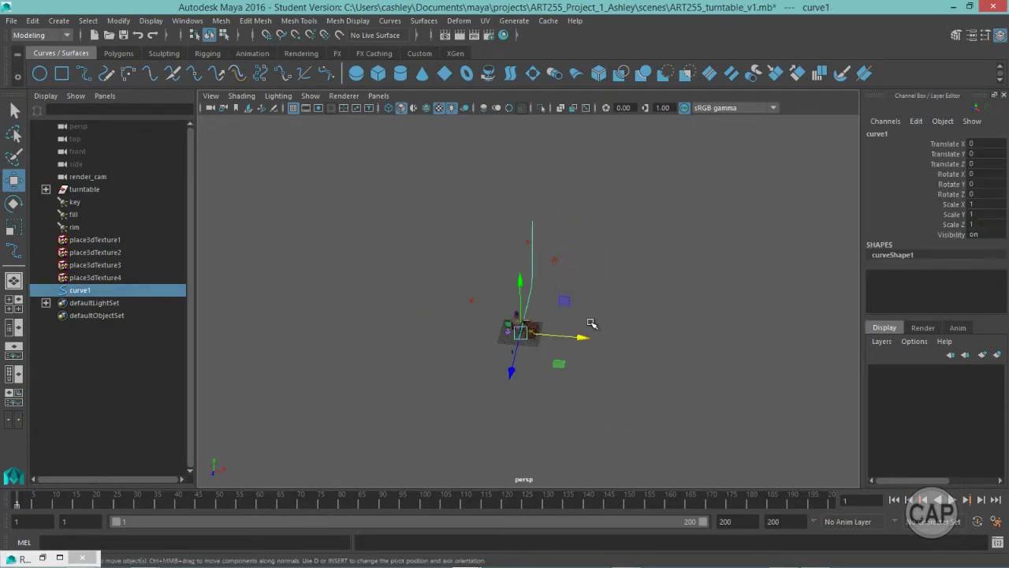
pyautogui.moveTo(582, 334); pyautogui.dragTo(663, 351)
pyautogui.keyDown('alt'); pyautogui.moveTo(581, 435); pyautogui.dragTo(554, 417); pyautogui.keyUp('alt')
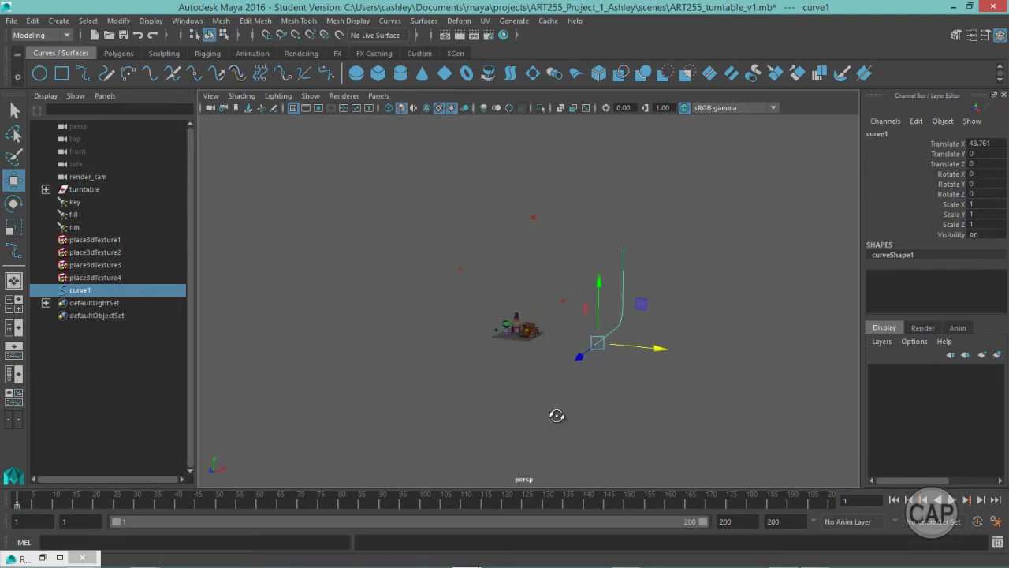
pyautogui.moveTo(653, 350); pyautogui.dragTo(604, 419)
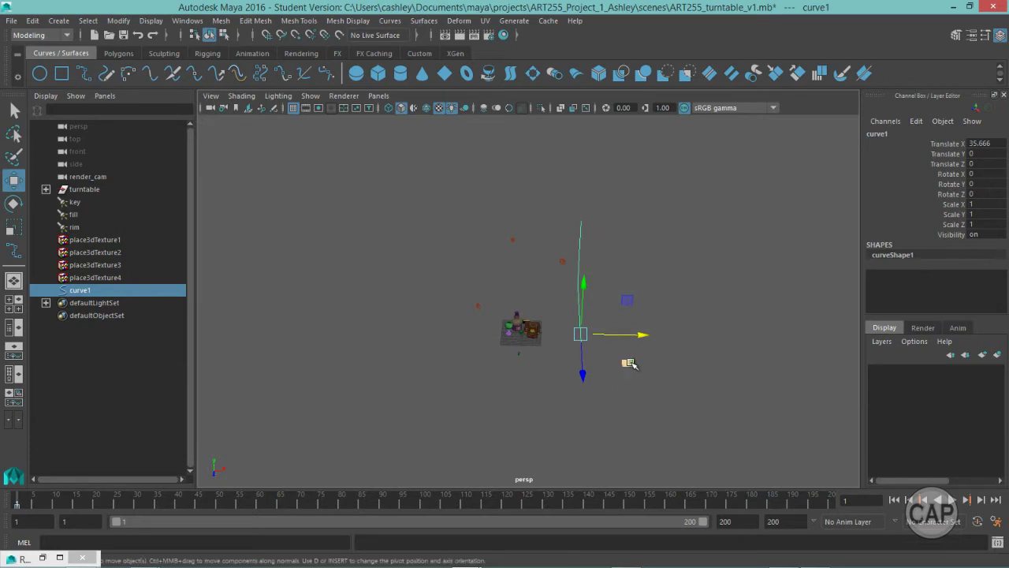
# Step: Duplicate curve1 as curve2 at X -37.303 and select both curves
pyautogui.hotkey('ctrl', 'd')
pyautogui.moveTo(642, 333); pyautogui.dragTo(521, 331)
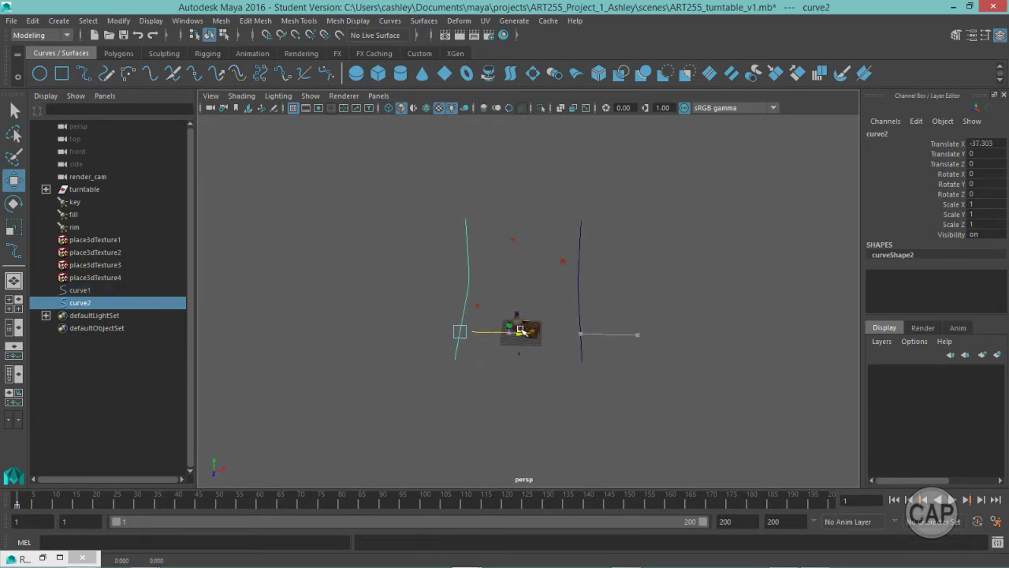
pyautogui.keyDown('shift'); pyautogui.click(584, 288); pyautogui.keyUp('shift')
pyautogui.keyDown('alt'); pyautogui.moveTo(623, 298); pyautogui.dragTo(592, 344); pyautogui.keyUp('alt')
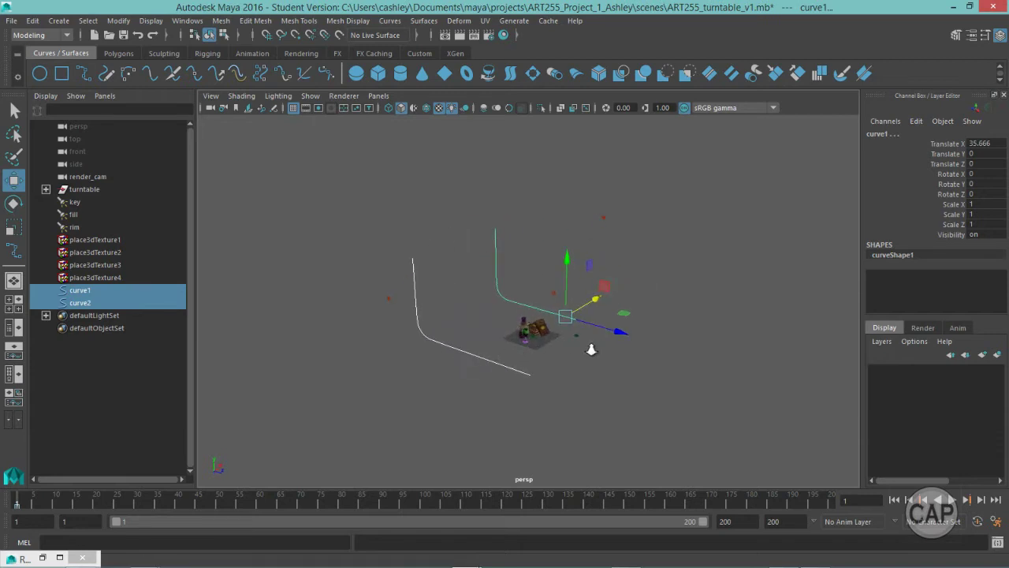
pyautogui.keyDown('alt'); pyautogui.moveTo(592, 345); pyautogui.dragTo(830, 371, button='right'); pyautogui.keyUp('alt')
pyautogui.scroll(3, 726, 417)
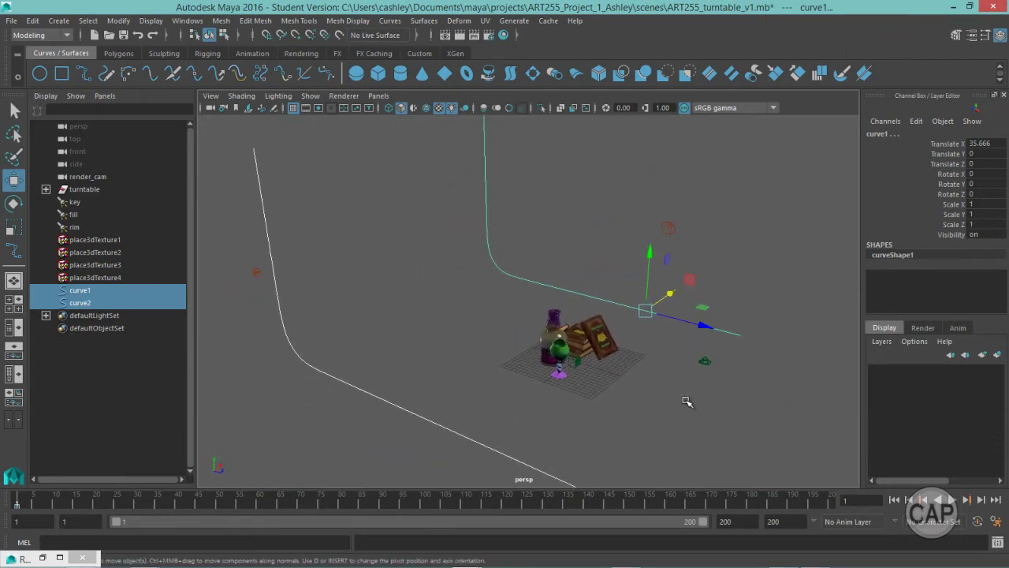
pyautogui.keyDown('alt'); pyautogui.moveTo(687, 405); pyautogui.dragTo(693, 418); pyautogui.keyUp('alt')
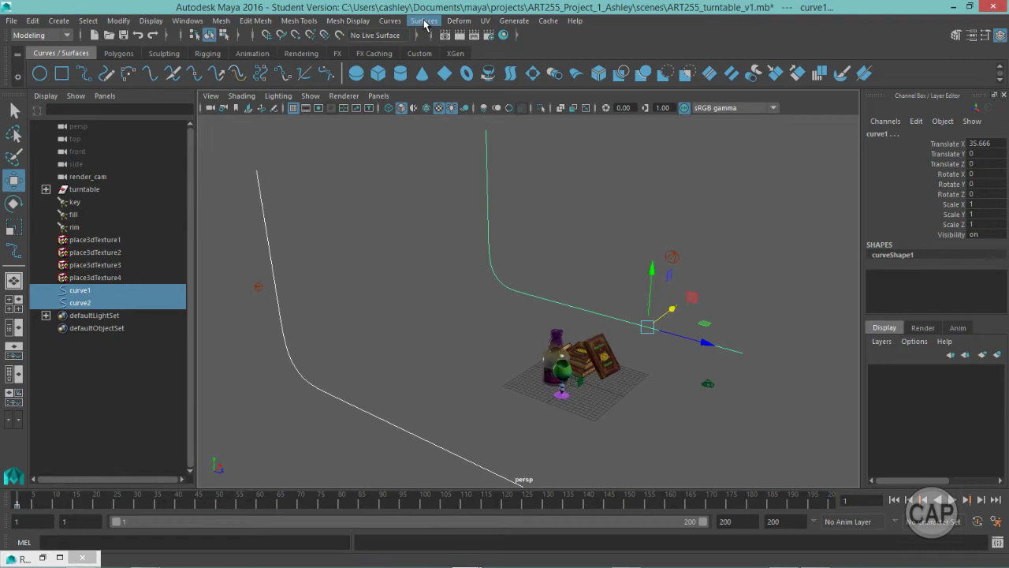
# Step: Loft curve1 and curve2 into the backdrop surface loftedSurface1
pyautogui.click(424, 22)
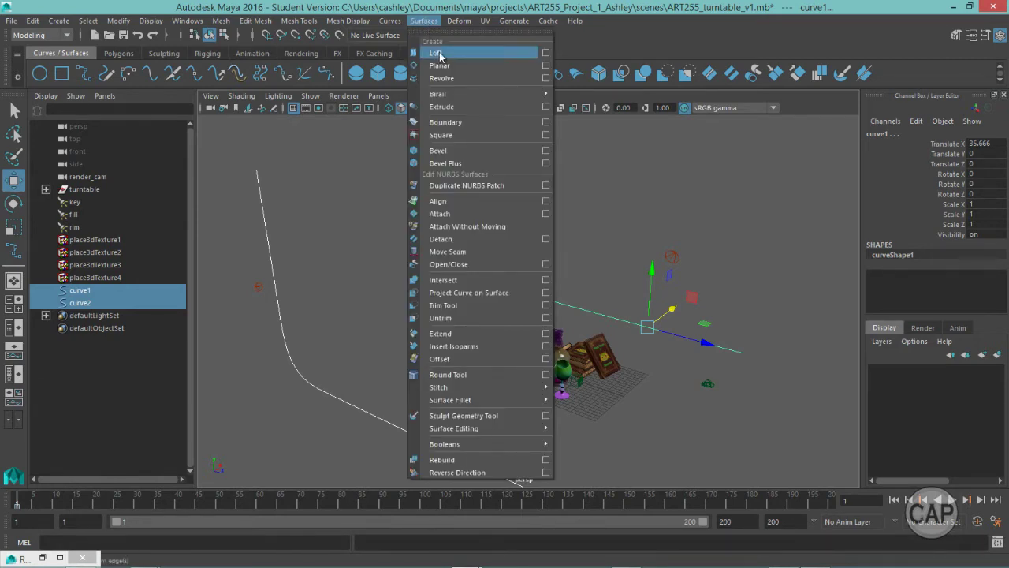
pyautogui.click(545, 53)
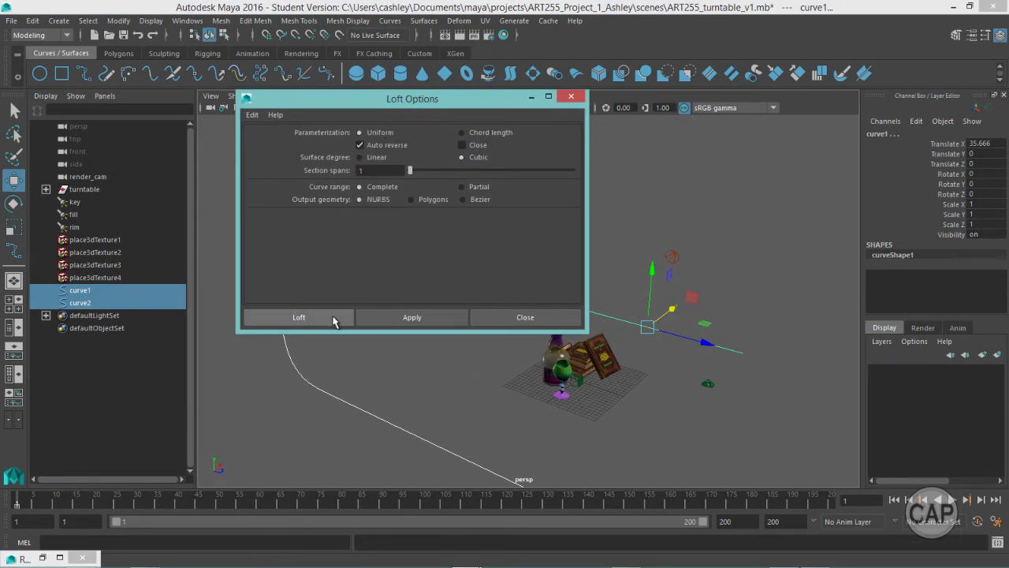
pyautogui.click(299, 316)
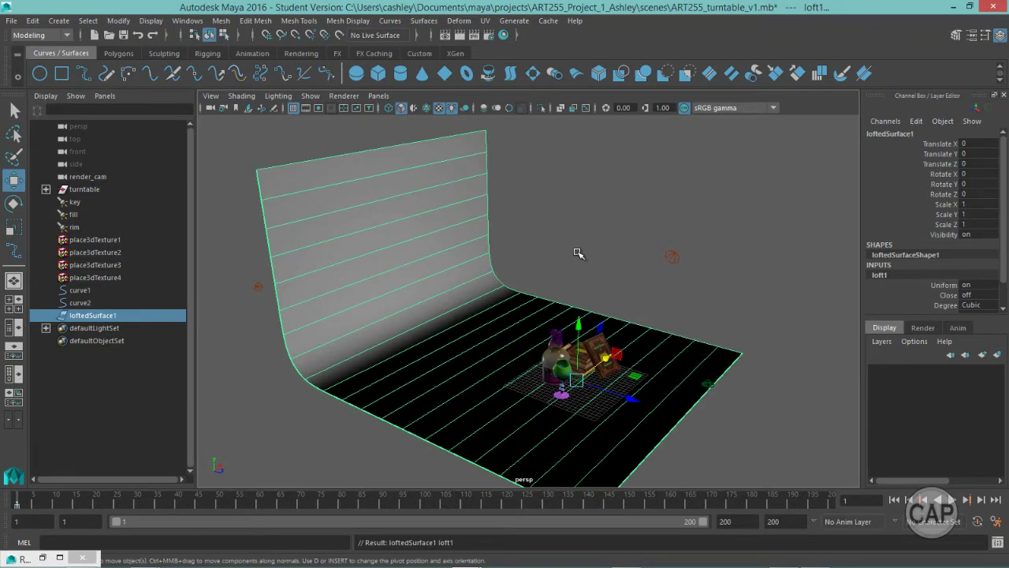
# Step: Reverse the direction of loftedSurface1 so the backdrop shades grey
pyautogui.keyDown('alt'); pyautogui.moveTo(578, 252); pyautogui.dragTo(404, 246); pyautogui.keyUp('alt')
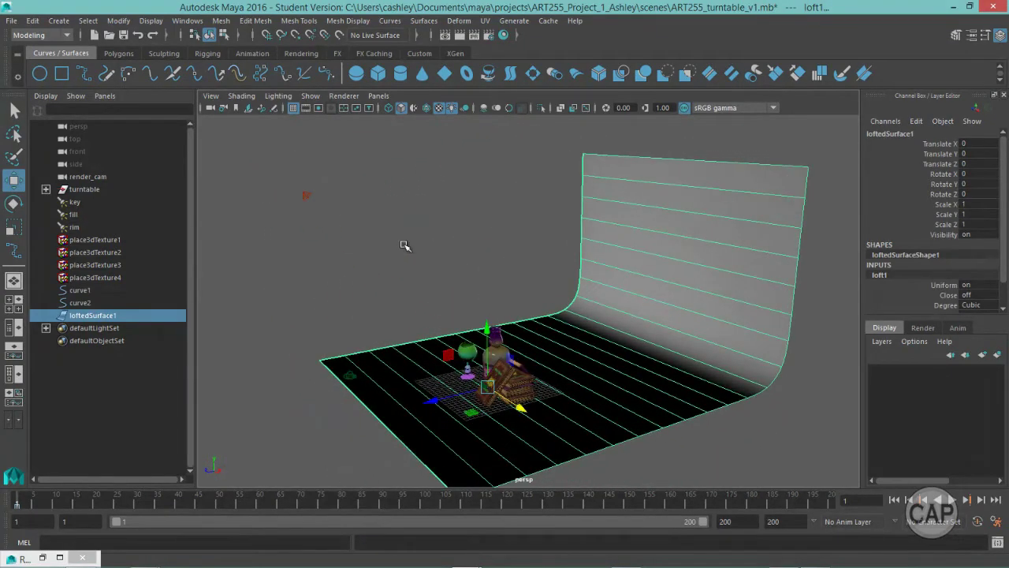
pyautogui.keyDown('alt'); pyautogui.moveTo(588, 356); pyautogui.dragTo(605, 309); pyautogui.keyUp('alt')
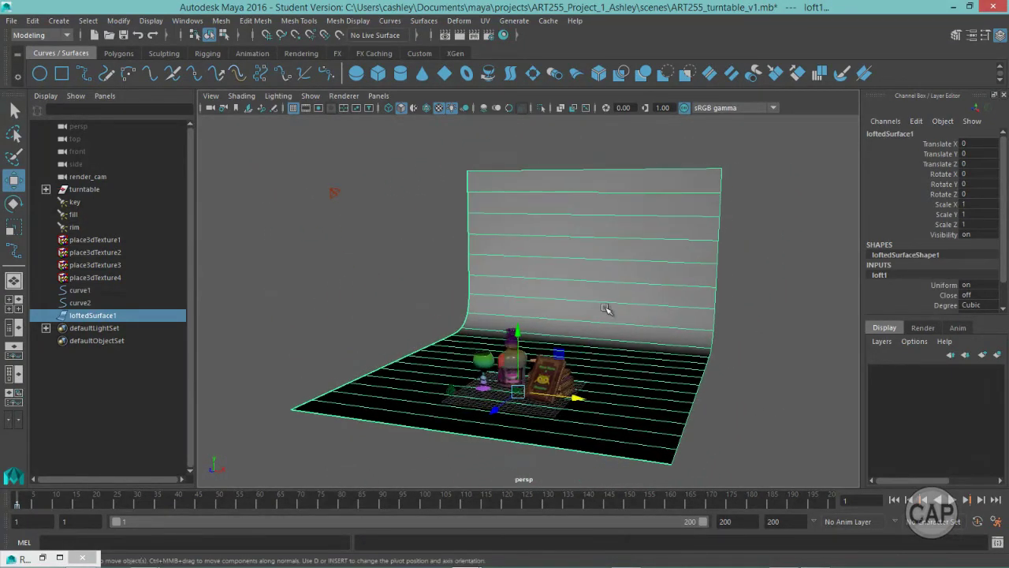
pyautogui.keyDown('alt'); pyautogui.moveTo(391, 127); pyautogui.dragTo(468, 207); pyautogui.keyUp('alt')
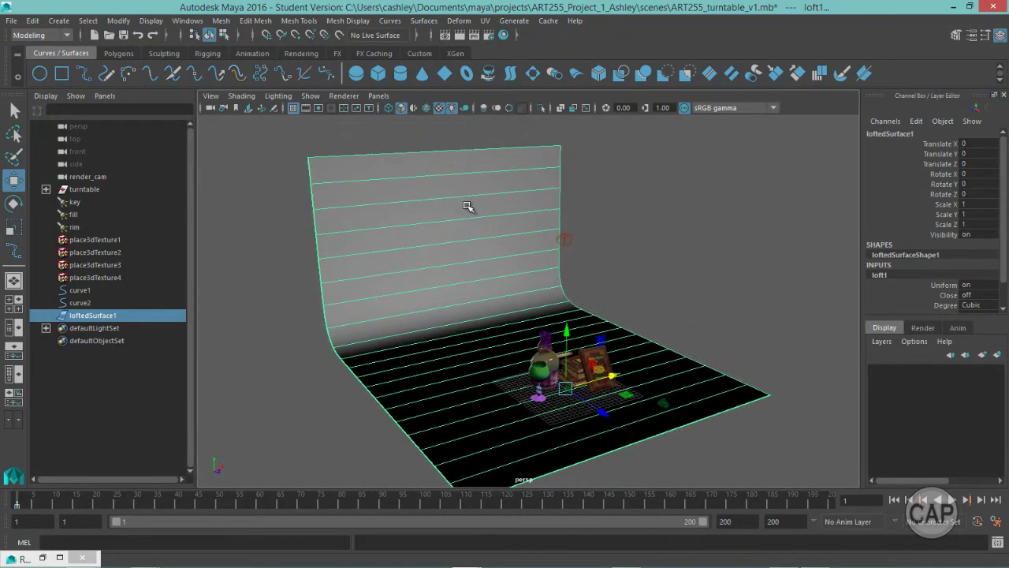
pyautogui.keyDown('alt'); pyautogui.moveTo(525, 284); pyautogui.dragTo(478, 292); pyautogui.keyUp('alt')
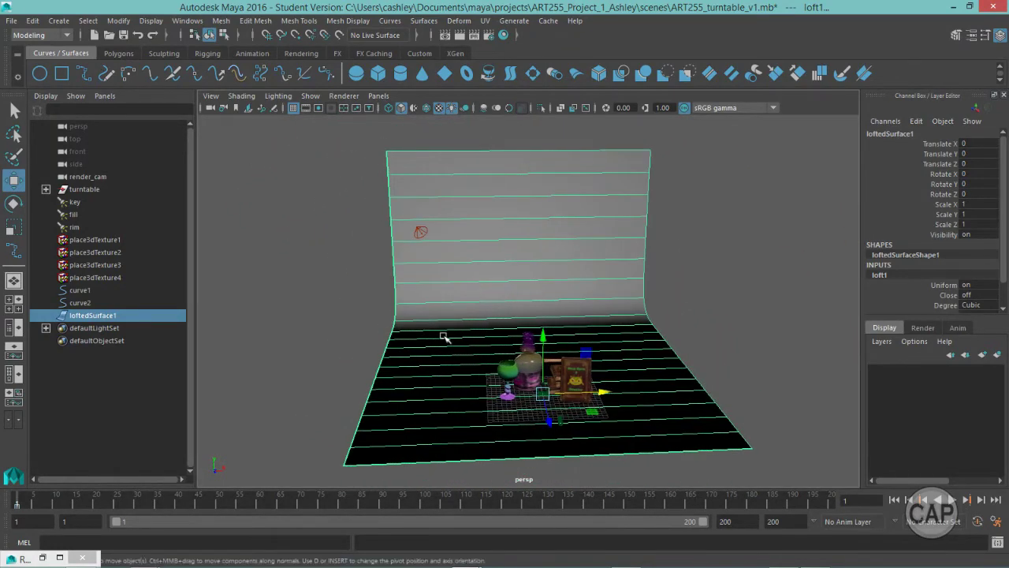
pyautogui.click(424, 21)
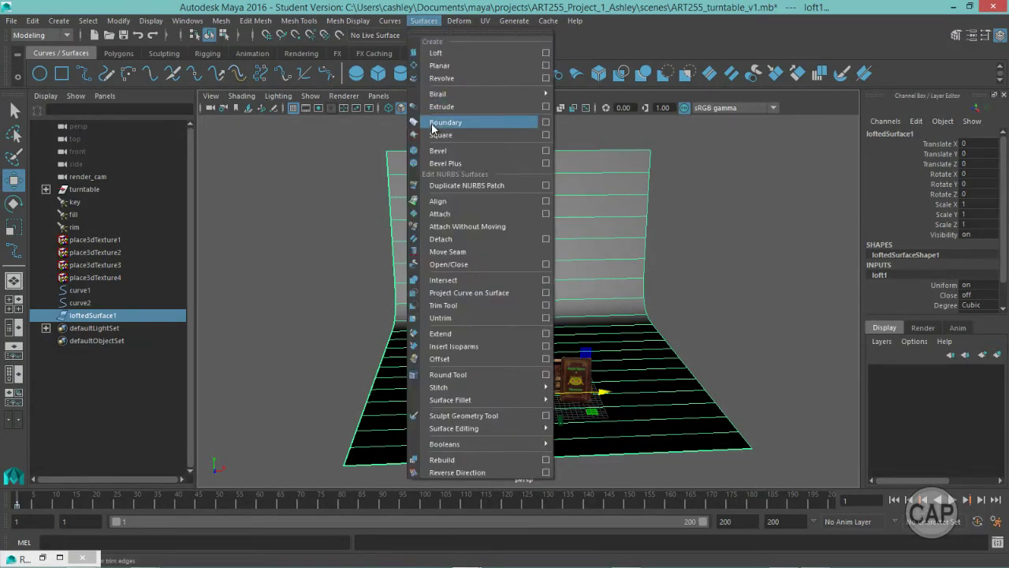
pyautogui.click(451, 473)
# Step: Look through render_cam and widen the backdrop to scale X 2.436
pyautogui.moveTo(412, 360)
pyautogui.keyDown('alt'); pyautogui.mouseDown()
pyautogui.moveTo(462, 286)
pyautogui.moveTo(466, 342)
pyautogui.mouseUp(); pyautogui.keyUp('alt')
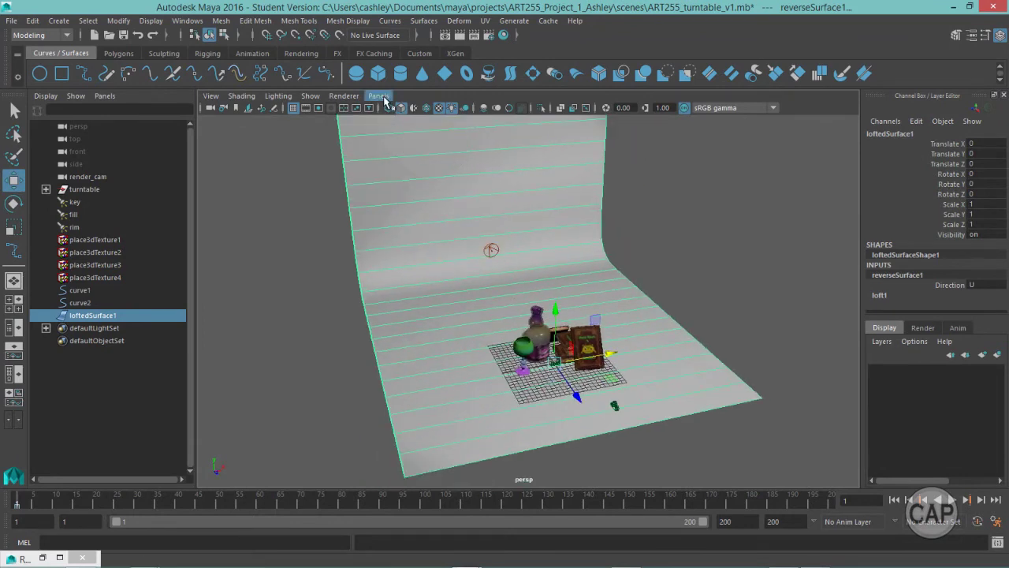
pyautogui.click(382, 96)
pyautogui.moveTo(426, 110)
pyautogui.click(533, 123)
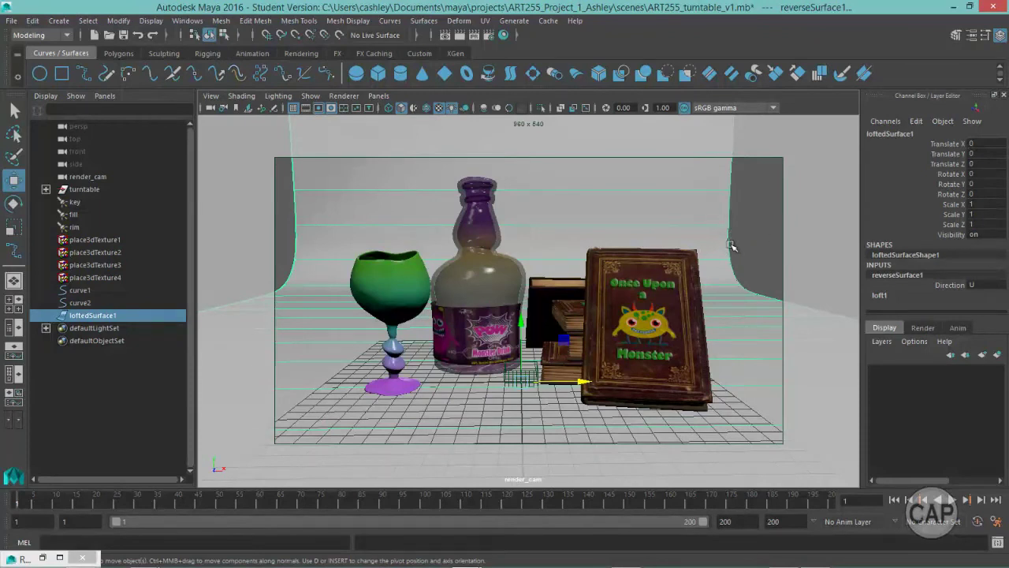
pyautogui.press('r')
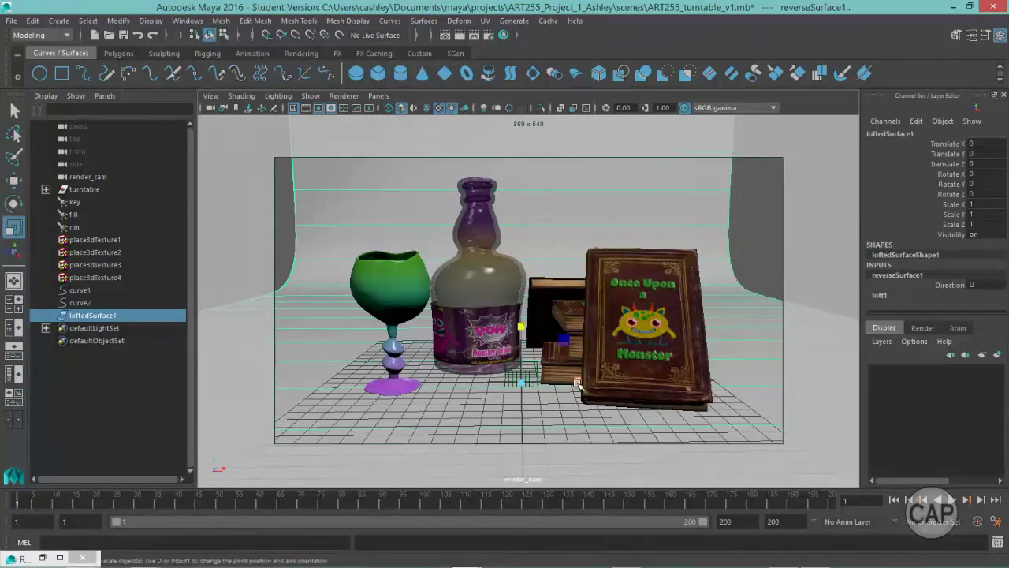
pyautogui.moveTo(575, 382); pyautogui.dragTo(662, 355)
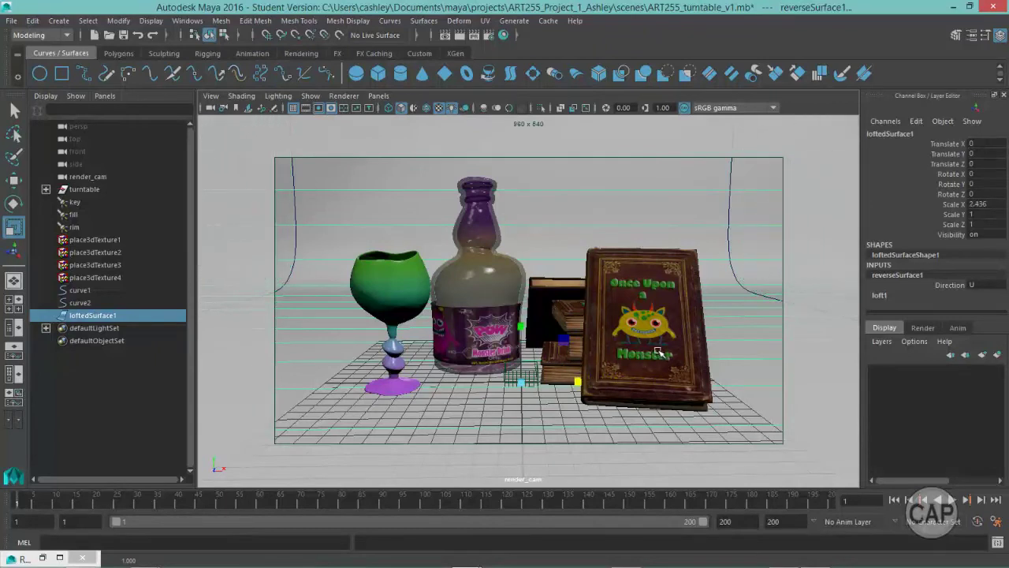
# Step: Hide curve1 and curve2 and save the scene
pyautogui.click(89, 303)
pyautogui.moveTo(89, 303); pyautogui.dragTo(87, 297)
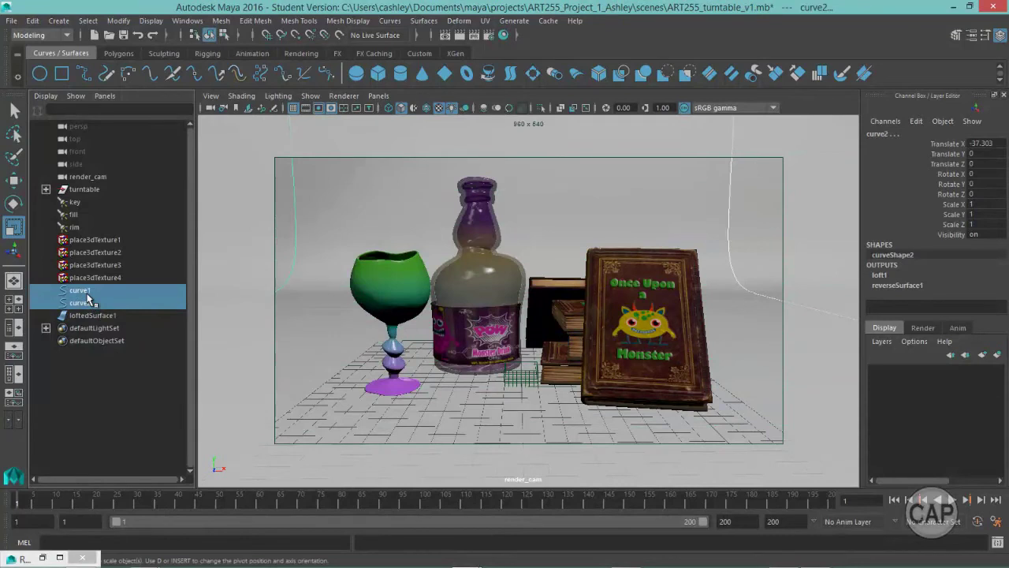
pyautogui.hotkey('ctrl', 'h')
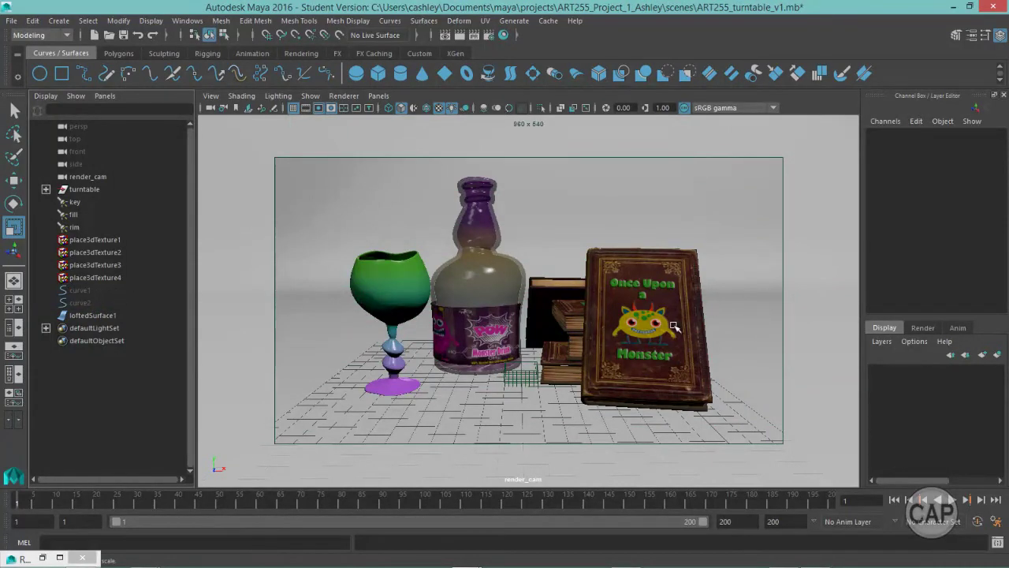
pyautogui.hotkey('ctrl', 's')
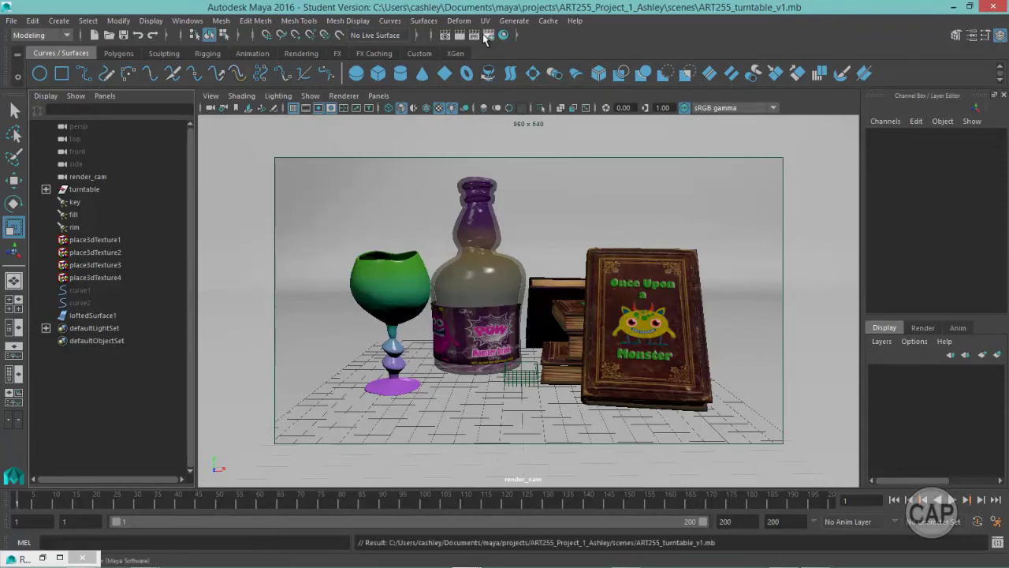
# Step: Set the render image size to the HD 720 preset, 1280 × 720, at 100 pixels/inch
pyautogui.click(489, 35)
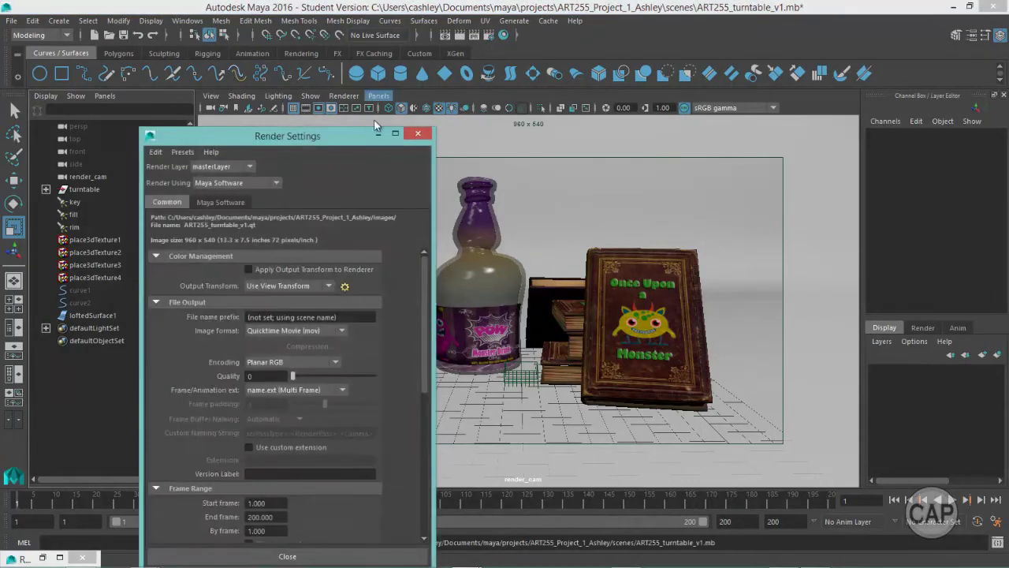
pyautogui.moveTo(357, 134); pyautogui.dragTo(378, 42)
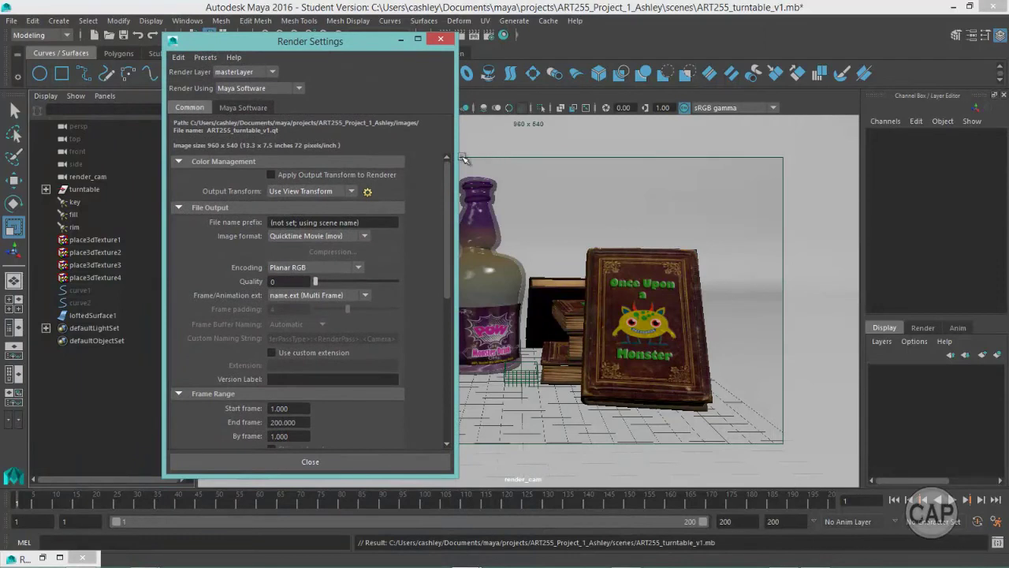
pyautogui.moveTo(447, 176); pyautogui.dragTo(427, 316)
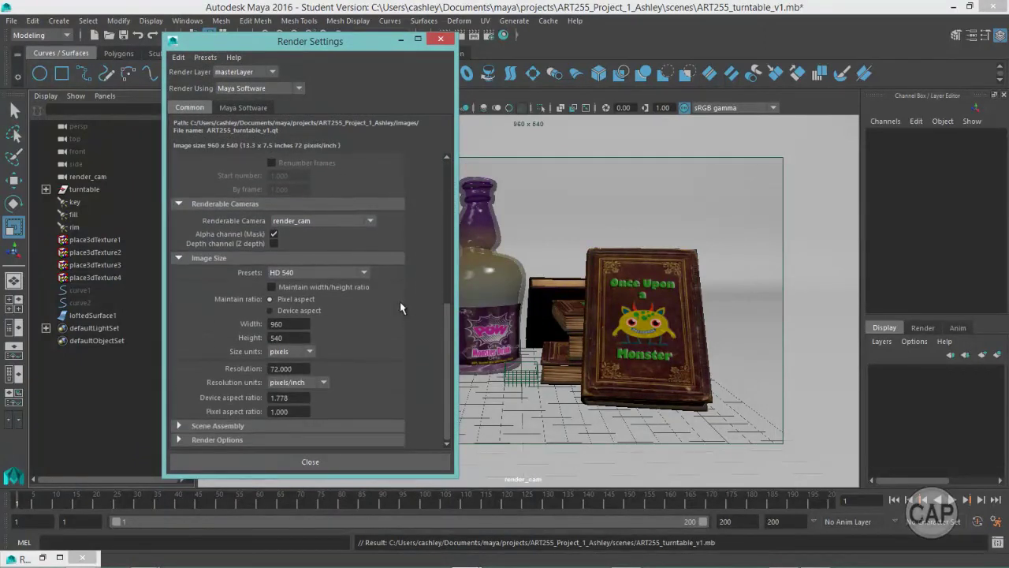
pyautogui.click(302, 276)
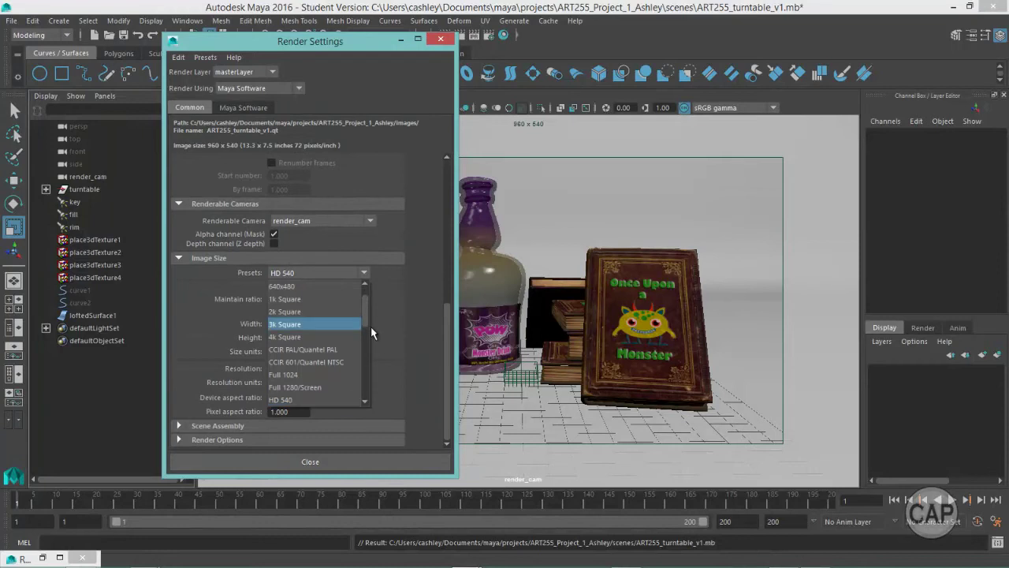
pyautogui.scroll(-1, 299, 357)
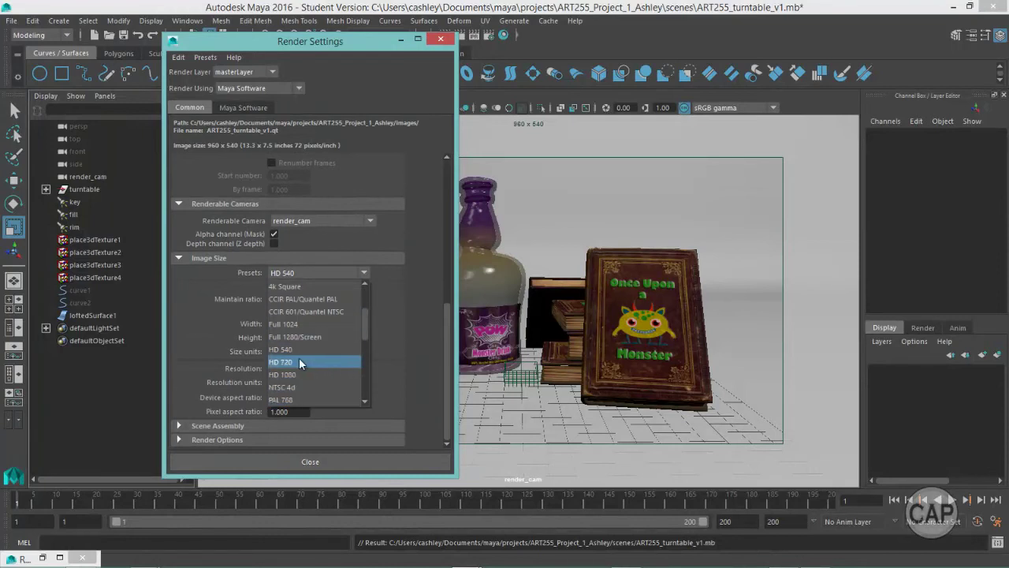
pyautogui.click(298, 358)
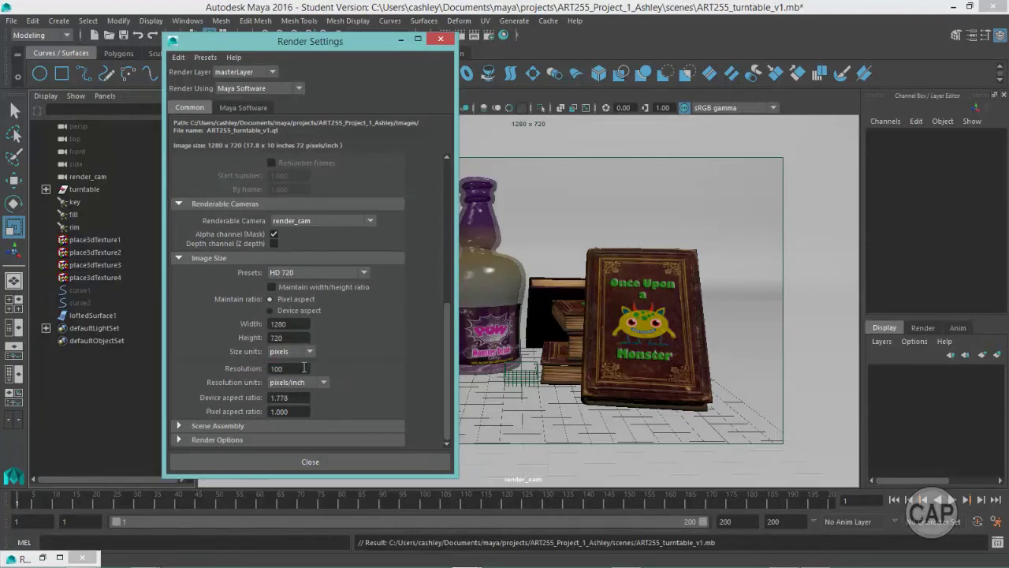
pyautogui.press('Return')
# Step: On the Maya Software tab, set edge anti-aliasing to High quality with 2 shading samples
pyautogui.moveTo(446, 287); pyautogui.dragTo(444, 131)
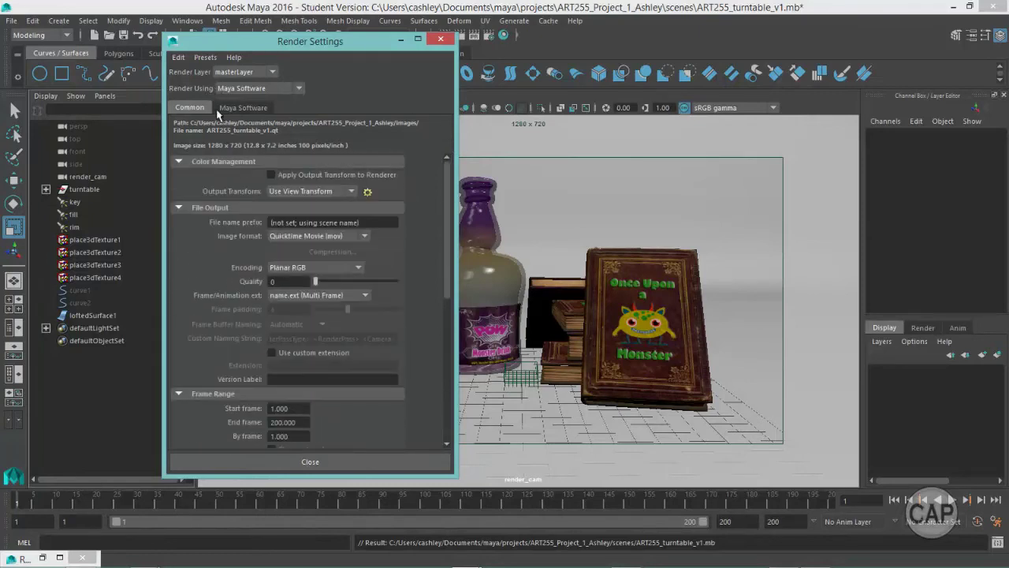
pyautogui.click(242, 108)
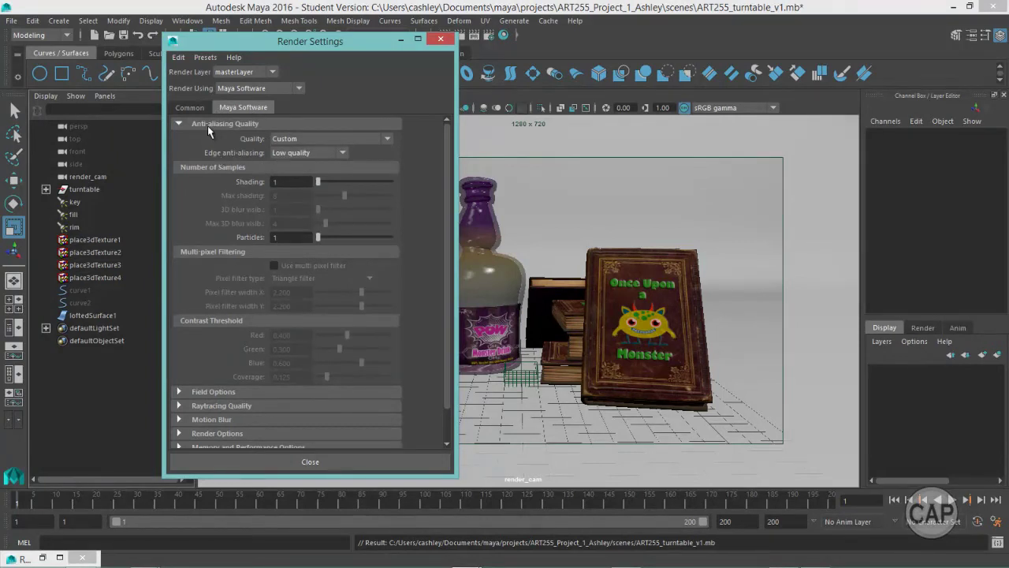
pyautogui.click(306, 154)
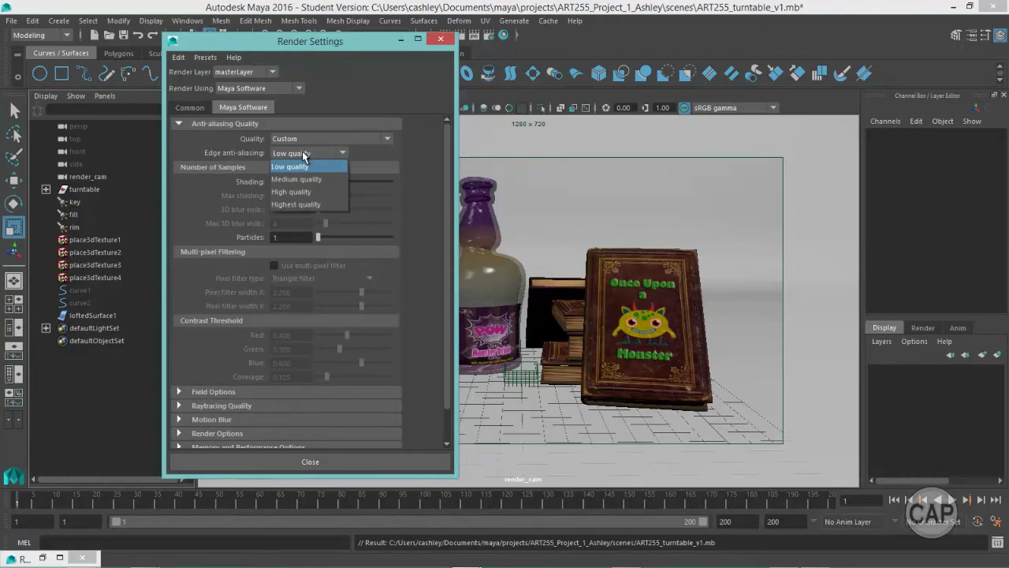
pyautogui.click(305, 193)
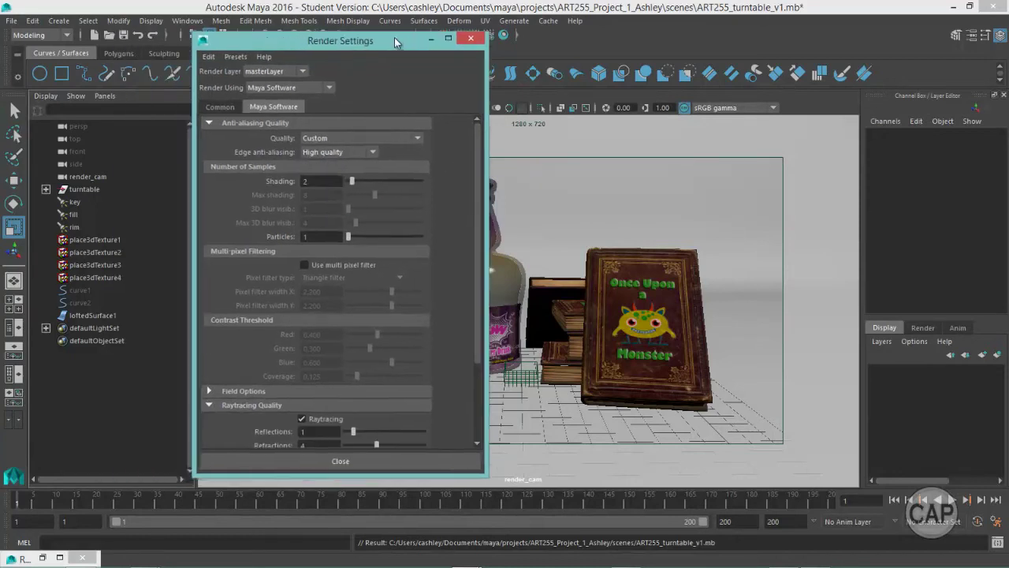
pyautogui.moveTo(394, 38); pyautogui.dragTo(424, 38)
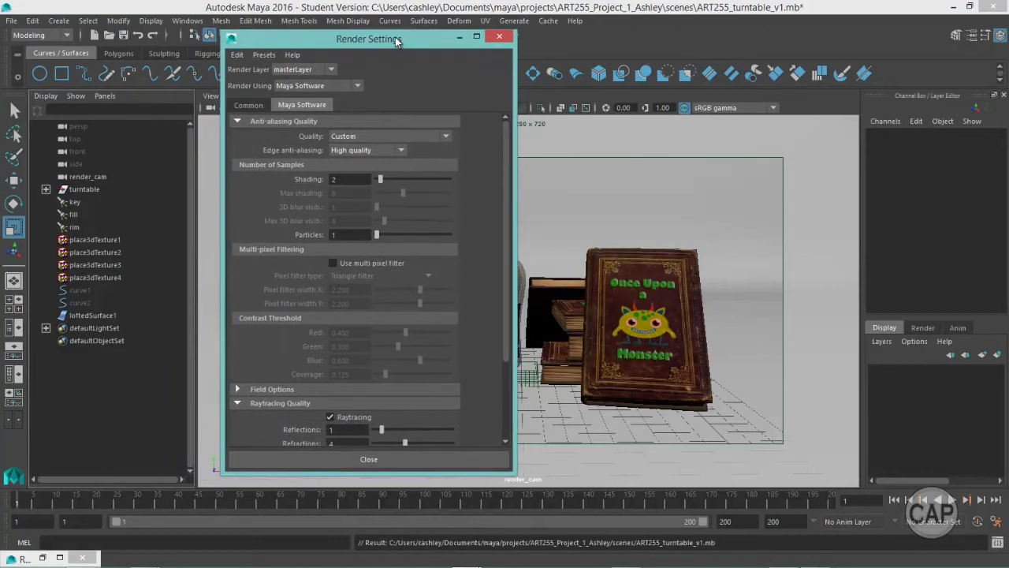
# Step: Confirm the Common tab frame range is Start 1 to End 200, then close Render Settings
pyautogui.click(261, 105)
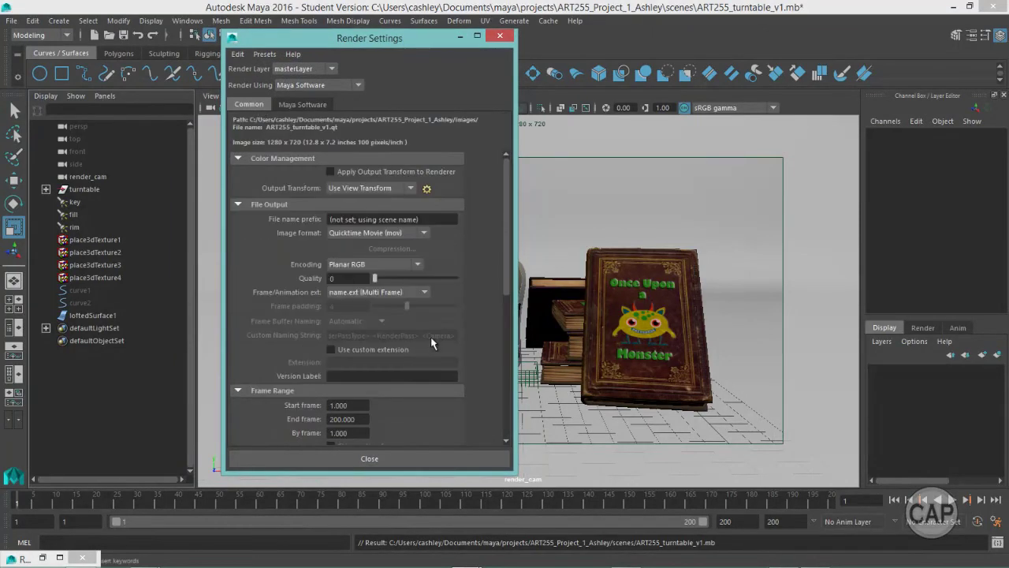
pyautogui.moveTo(504, 267); pyautogui.dragTo(506, 375)
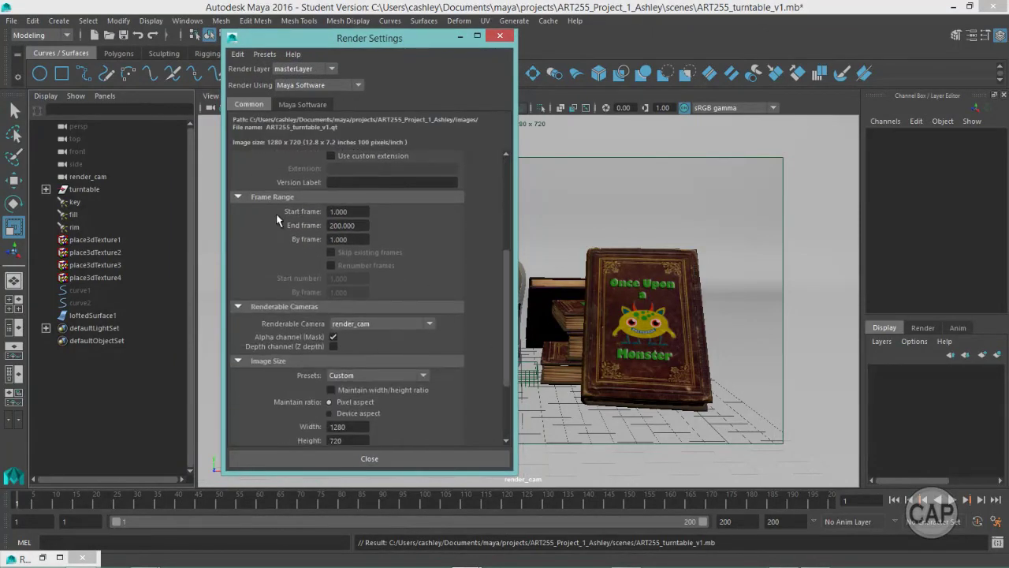
pyautogui.click(342, 216)
pyautogui.click(362, 226)
pyautogui.moveTo(504, 312); pyautogui.dragTo(502, 203)
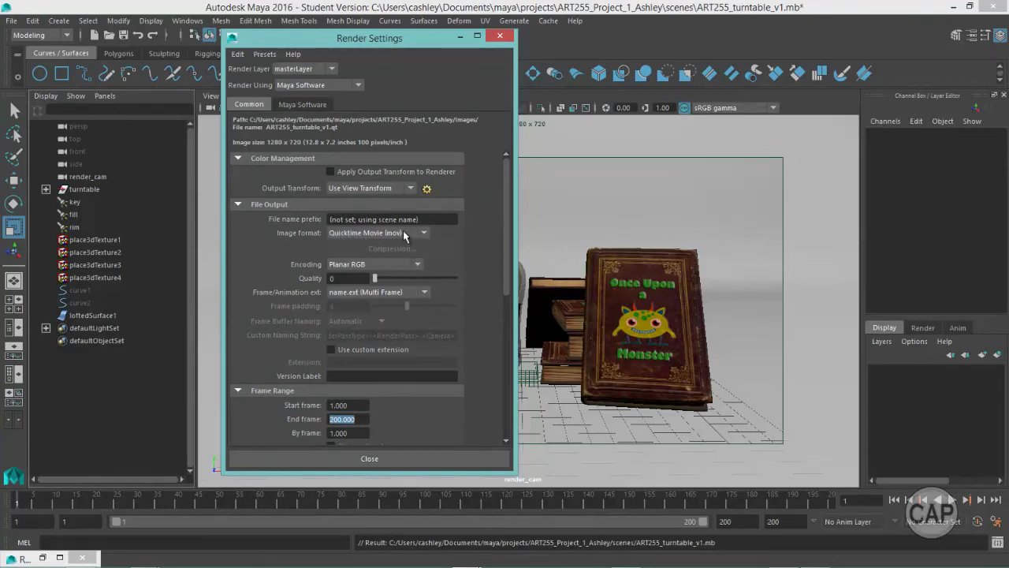
pyautogui.click(498, 37)
# Step: Save the scene past the Student Version notice and preview frame 1 from render_cam in Render View
pyautogui.hotkey('ctrl', 's')
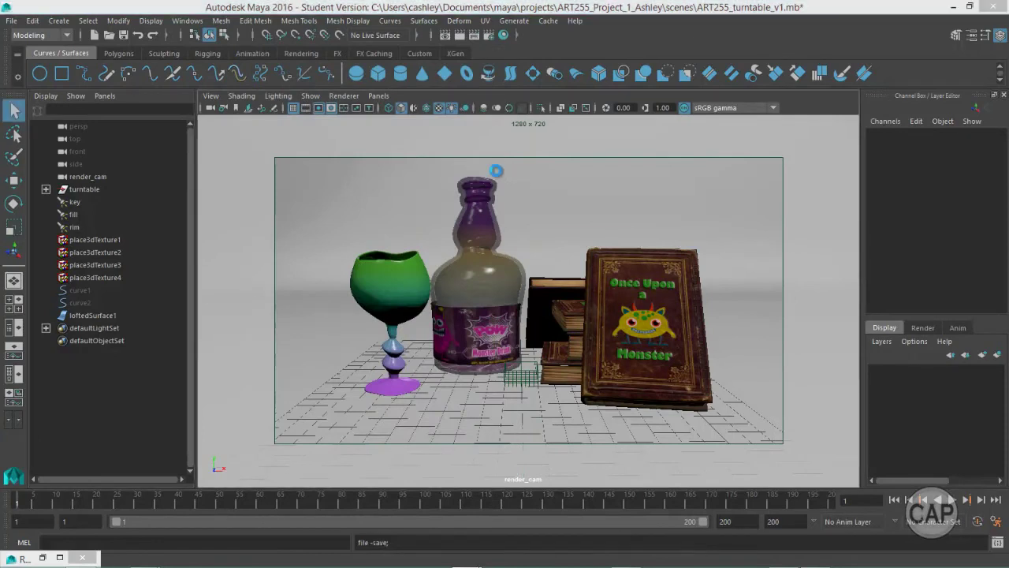
pyautogui.click(477, 302)
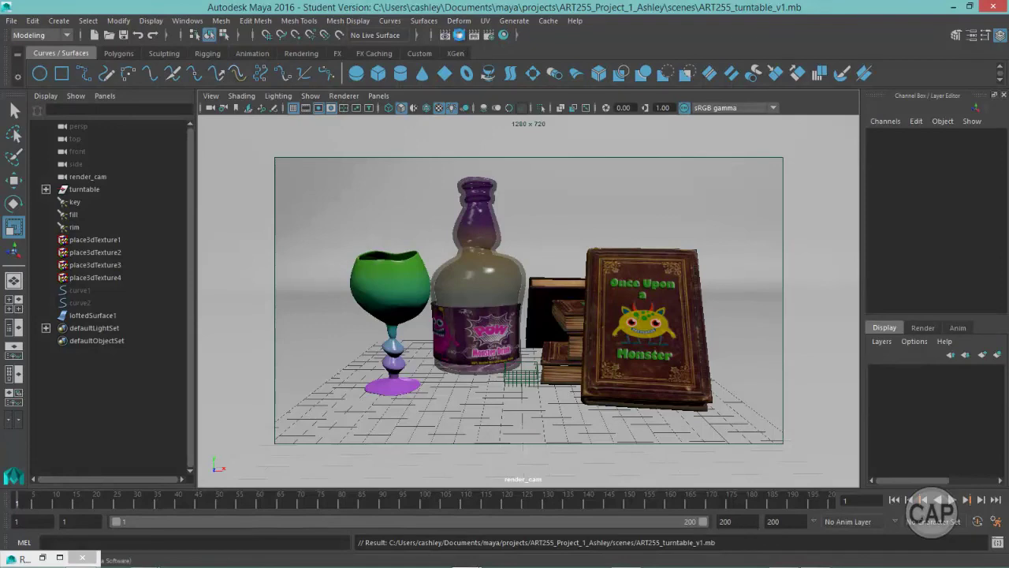
pyautogui.click(459, 35)
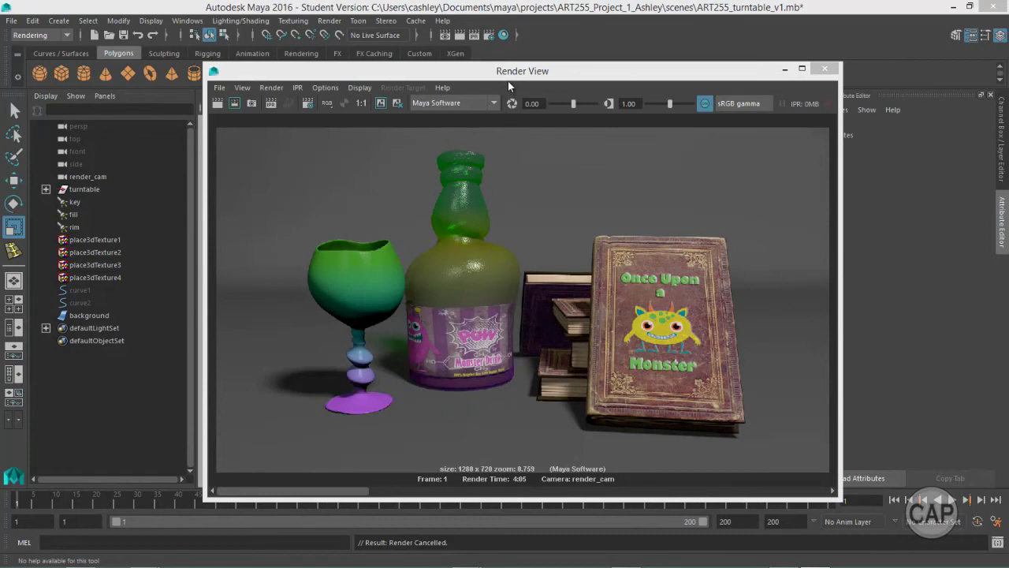
# Step: From the Rendering menu set, launch Batch Render for the turntable using all processors
pyautogui.click(41, 35)
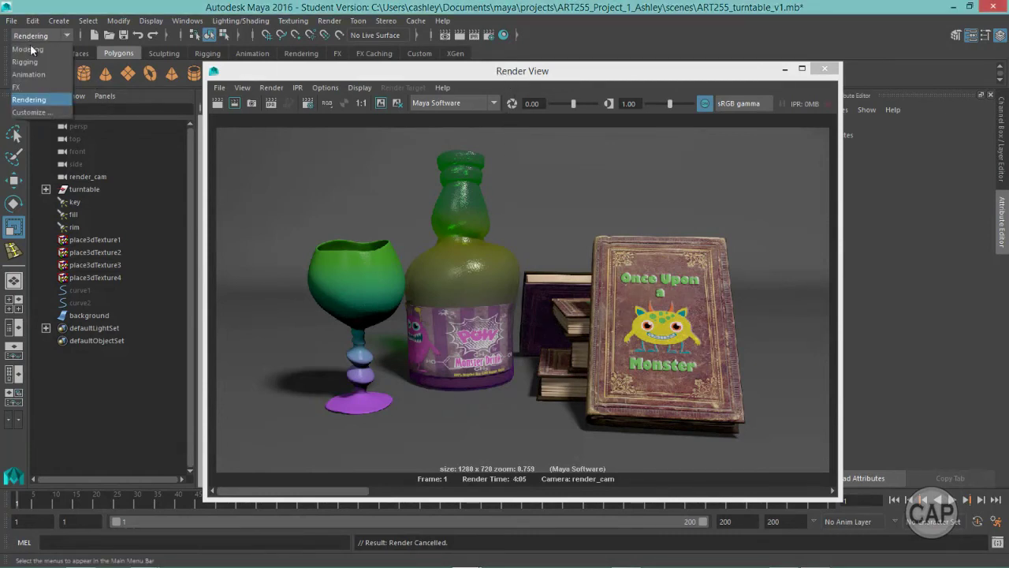
pyautogui.click(37, 100)
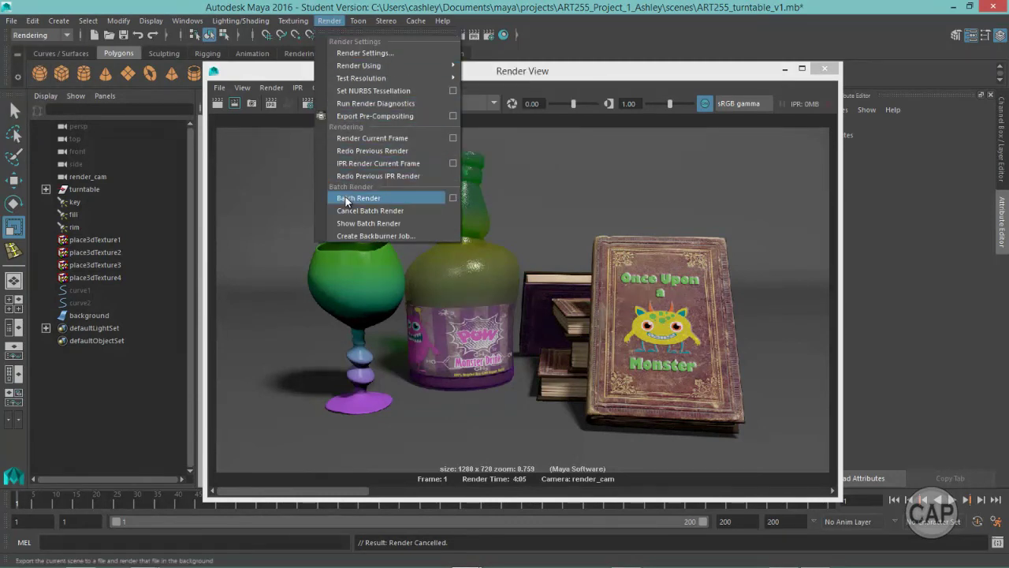
pyautogui.click(452, 198)
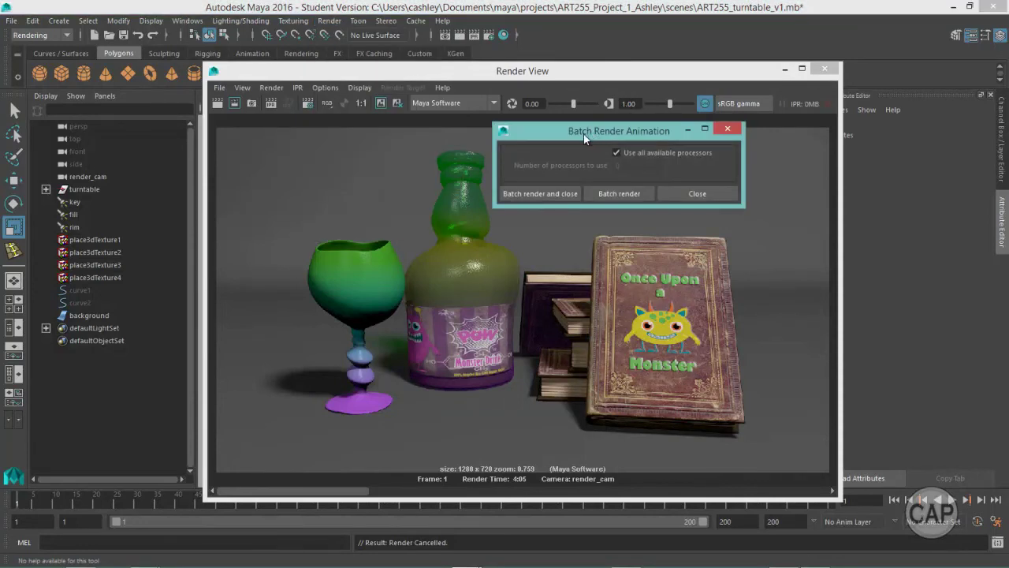
pyautogui.moveTo(583, 135); pyautogui.dragTo(585, 143)
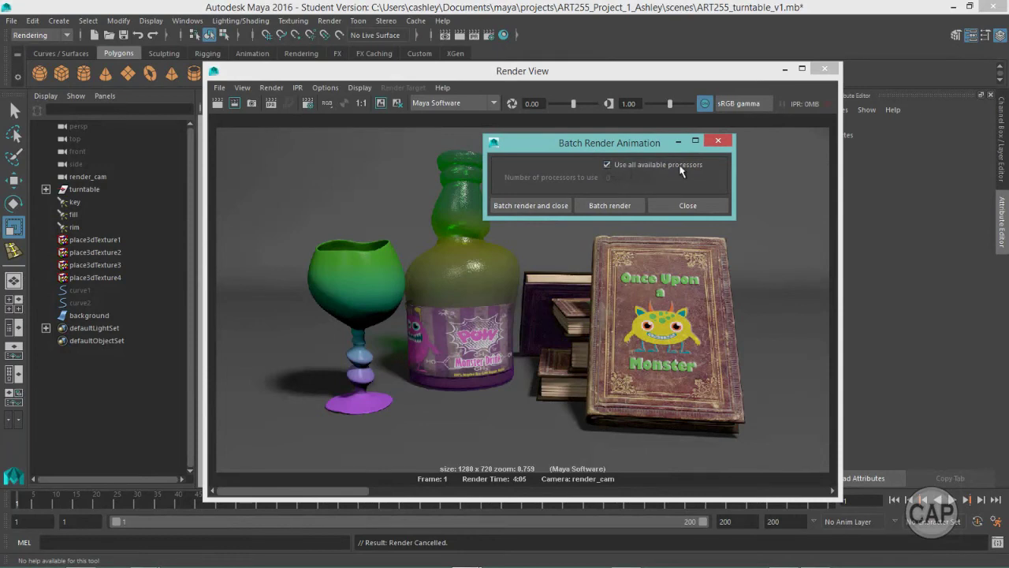
pyautogui.click(516, 206)
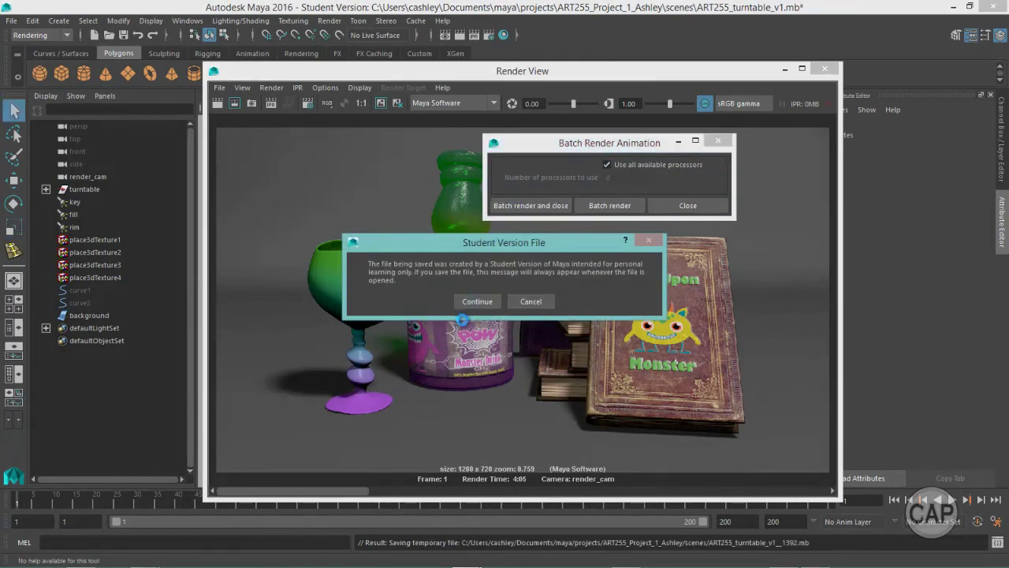
pyautogui.click(474, 302)
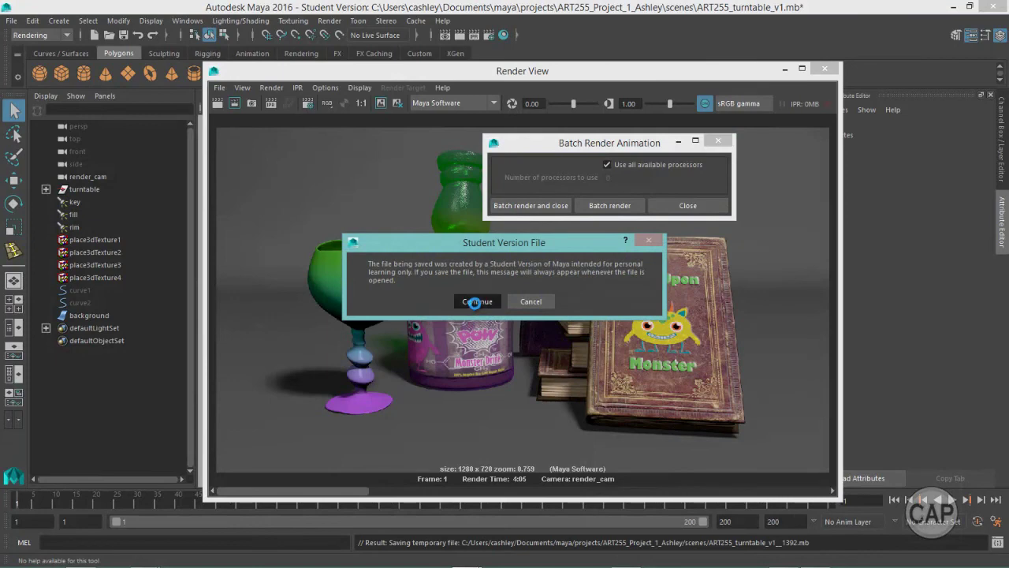
# Step: Watch the batch render progress lines in the Script Editor and briefly recheck Render Settings
pyautogui.click(997, 542)
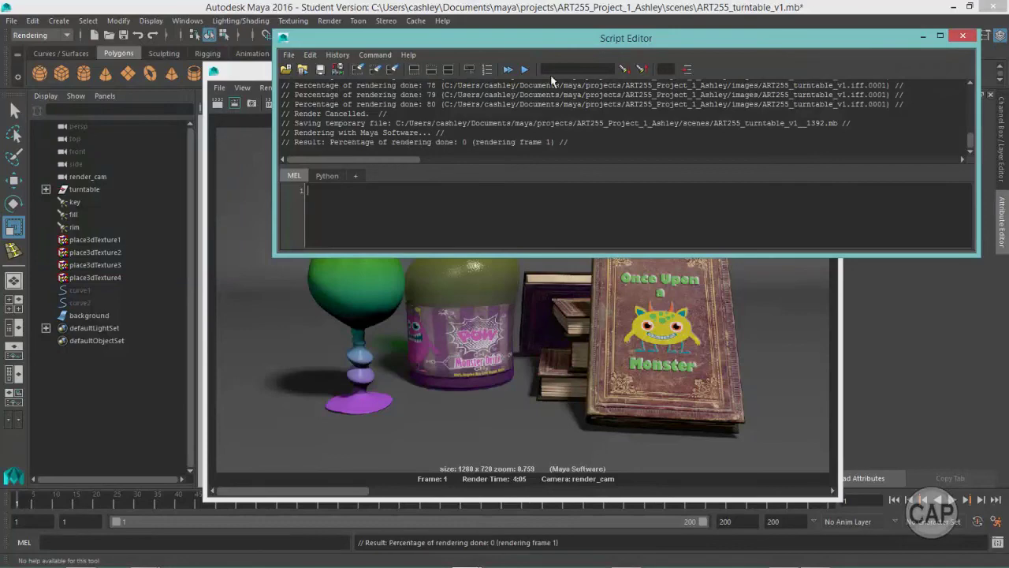
pyautogui.moveTo(551, 40); pyautogui.dragTo(553, 158)
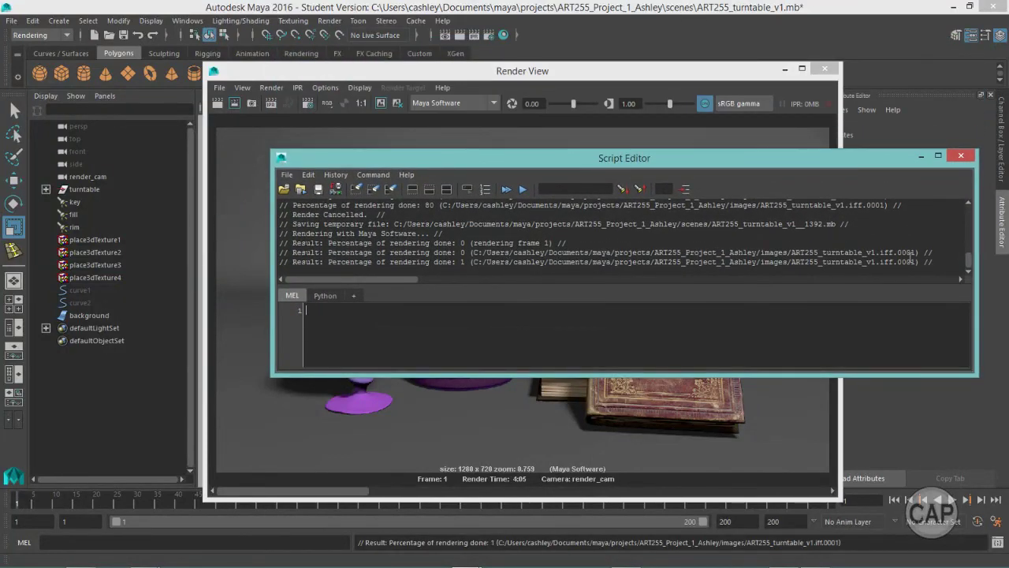
pyautogui.moveTo(917, 261); pyautogui.dragTo(509, 261)
pyautogui.click(514, 261)
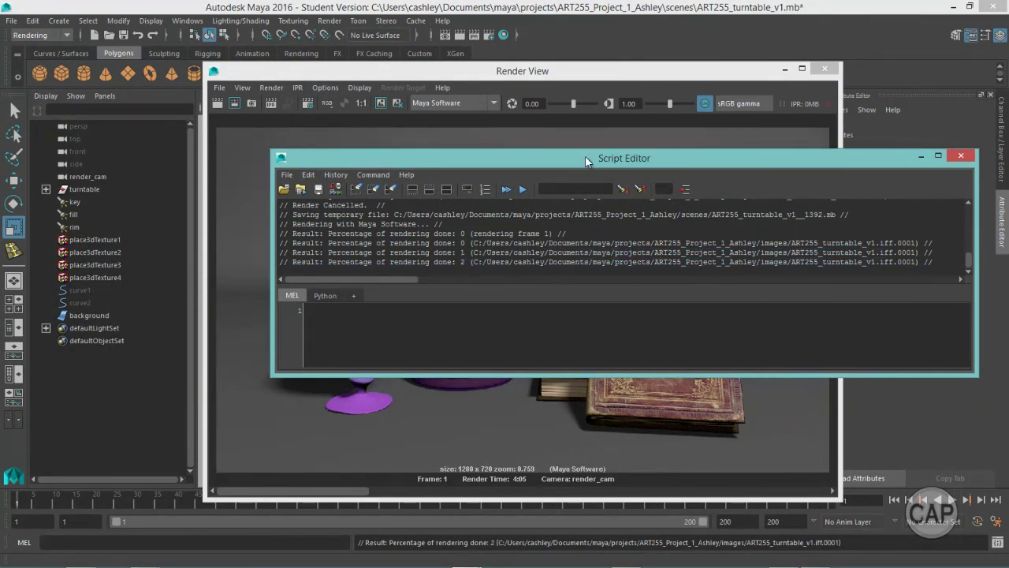
pyautogui.moveTo(586, 159); pyautogui.dragTo(597, 159)
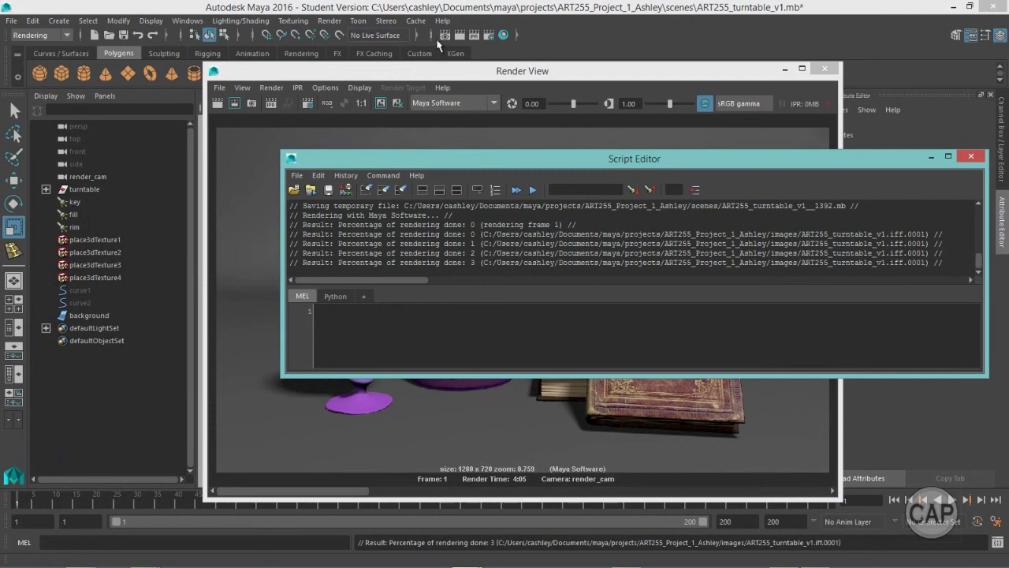
pyautogui.click(504, 35)
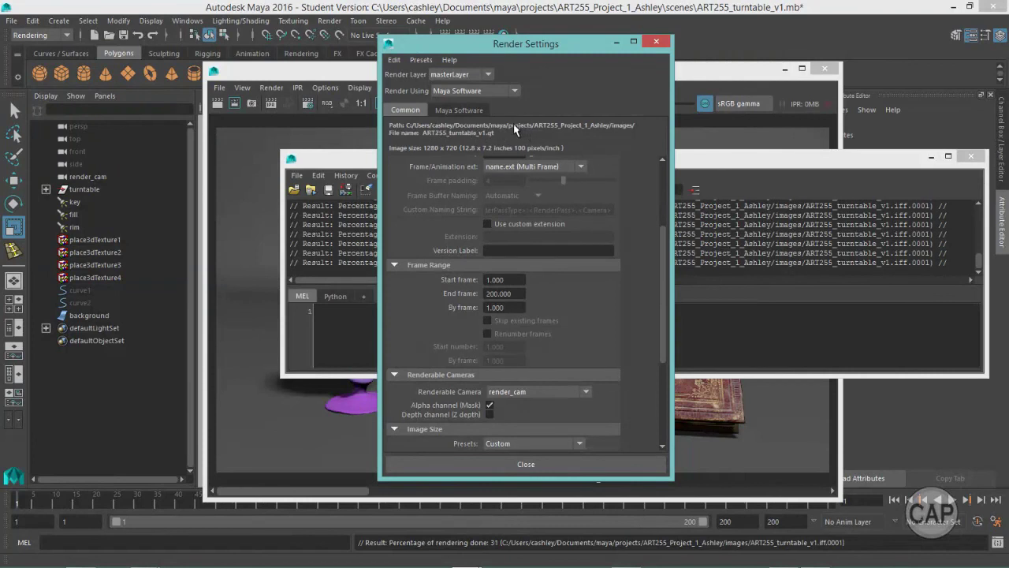
pyautogui.click(655, 41)
# Step: Cancel the batch render at 47% on frame 1 with Esc and confirm Render Cancelled
pyautogui.moveTo(615, 158); pyautogui.dragTo(615, 141)
pyautogui.press('Escape')
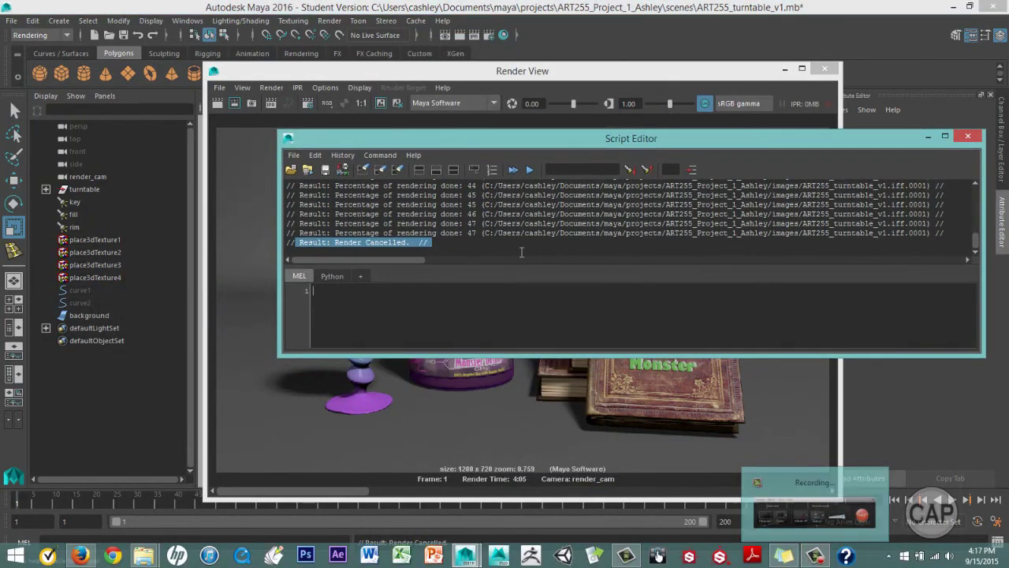
pyautogui.moveTo(434, 242); pyautogui.dragTo(294, 232)
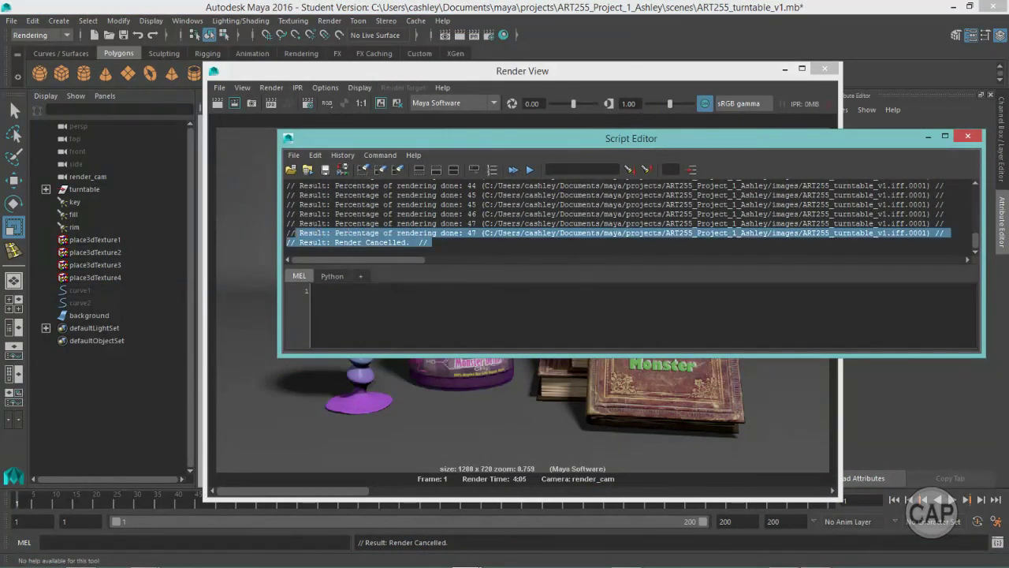
pyautogui.click(438, 243)
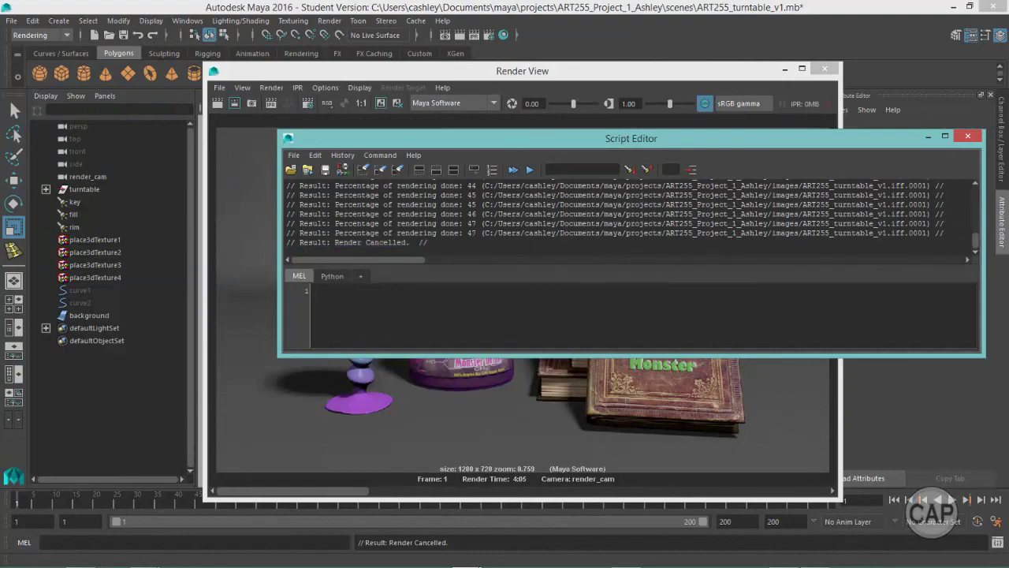